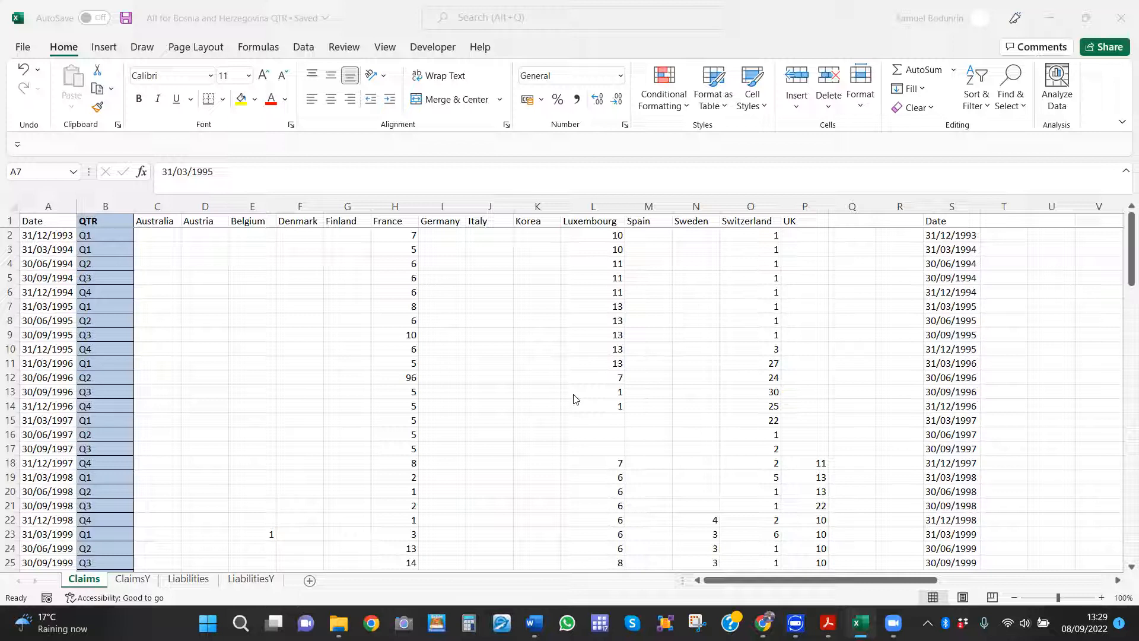
Step: Examine the quarterly claims records in the Claims sheet from the first rows down to the last dates
click(573, 394)
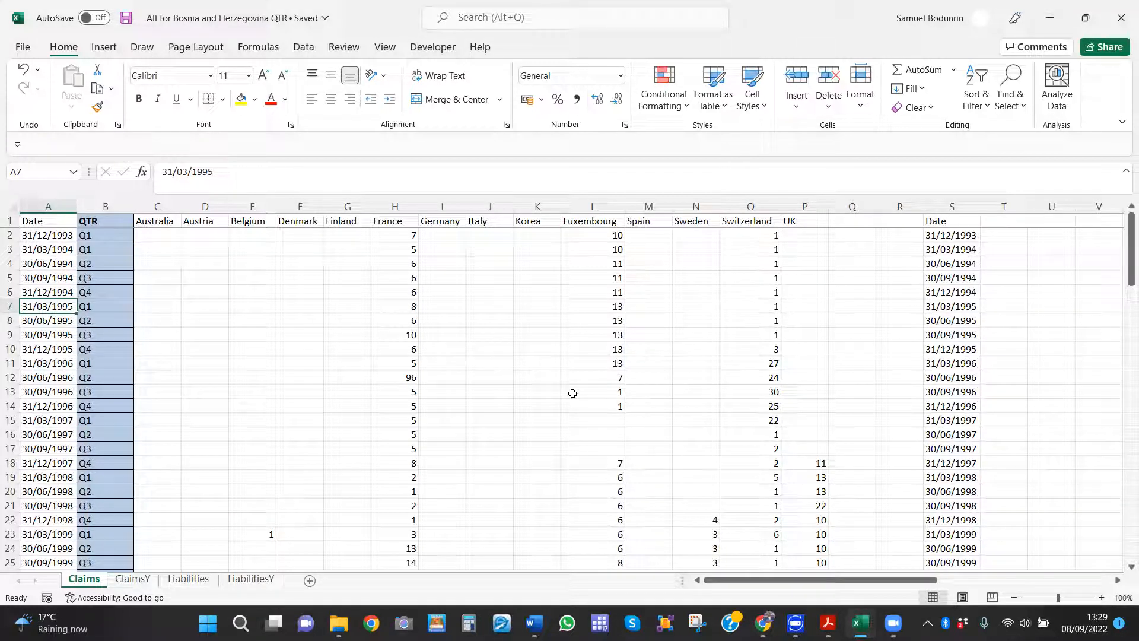
click(362, 376)
click(235, 401)
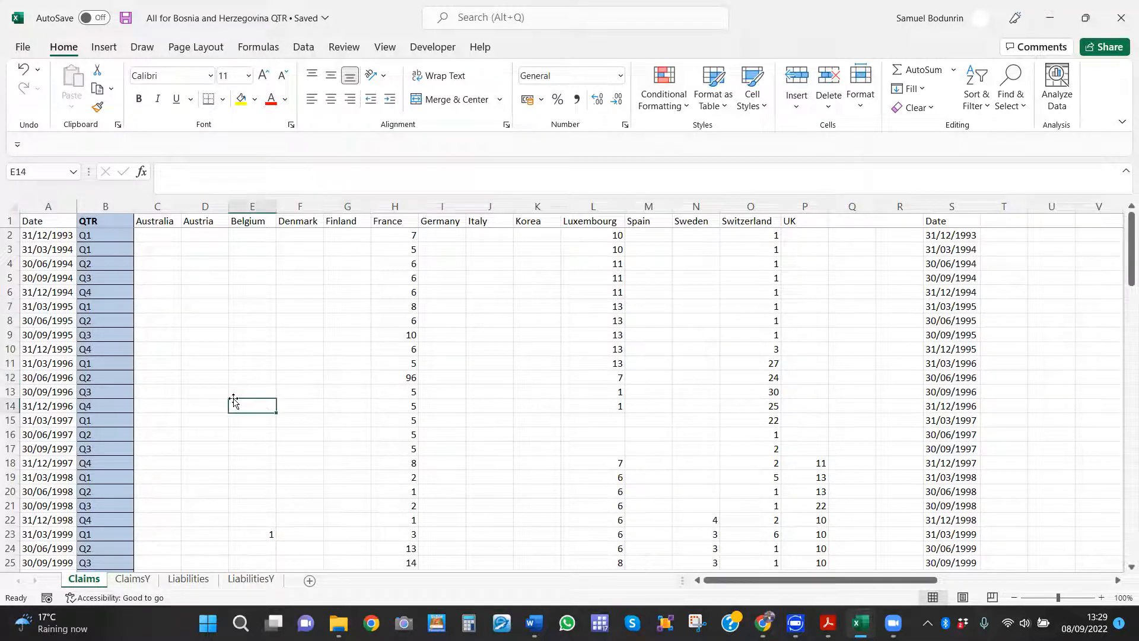
key(Page_Down)
key(Page_Down)
key(Page_Down)
key(Page_Down)
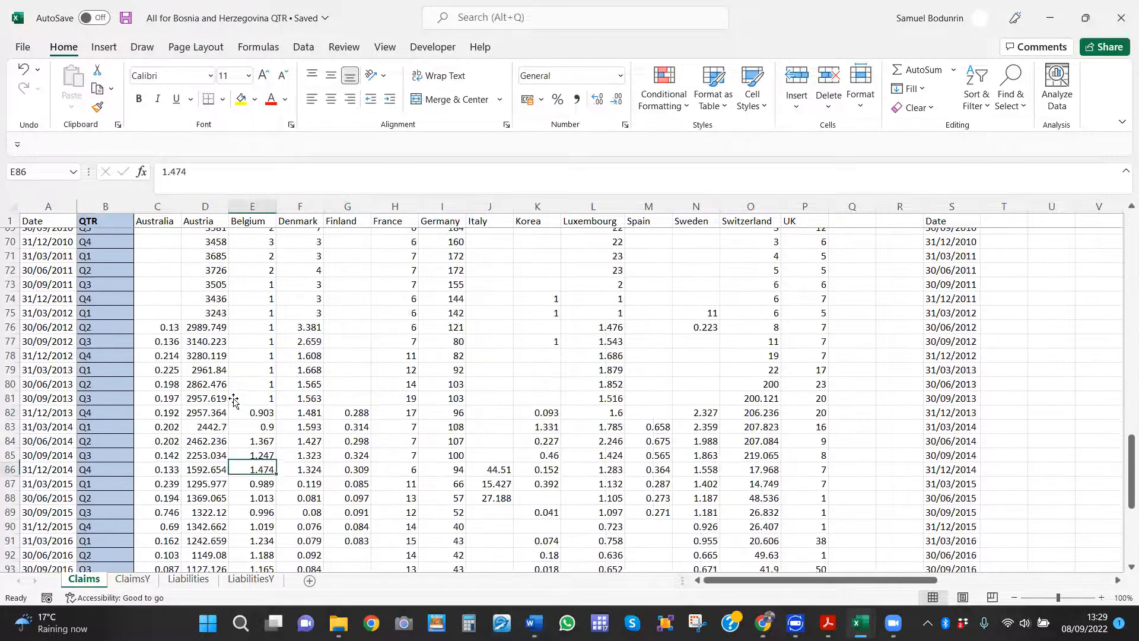
key(Page_Up)
key(Page_Up)
key(Page_Up)
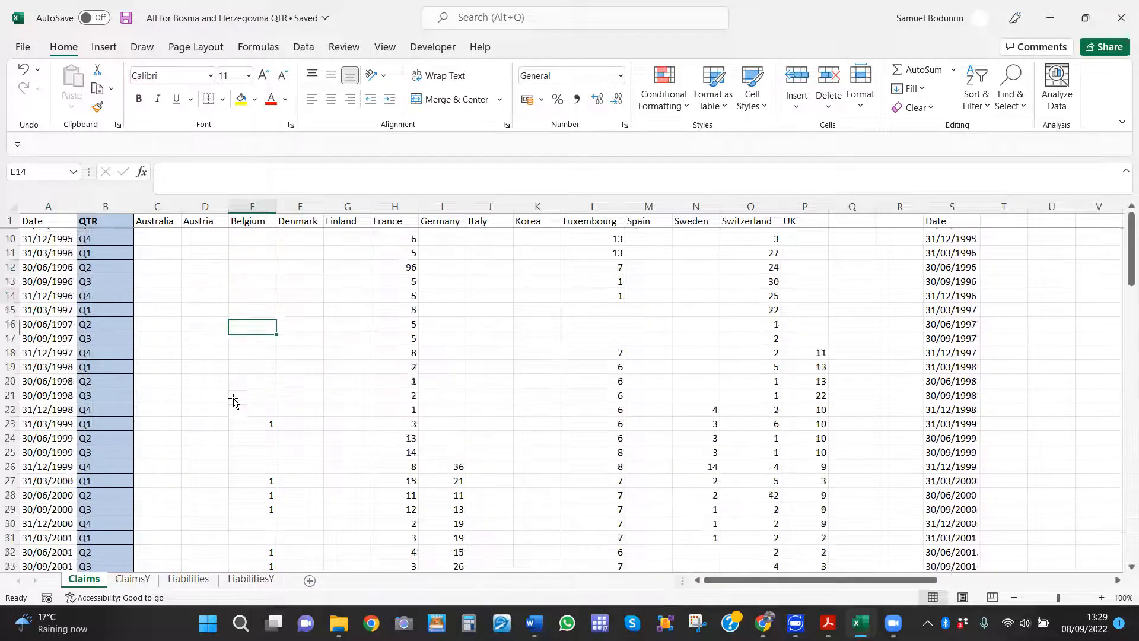
key(Page_Down)
key(Page_Up)
key(Page_Up)
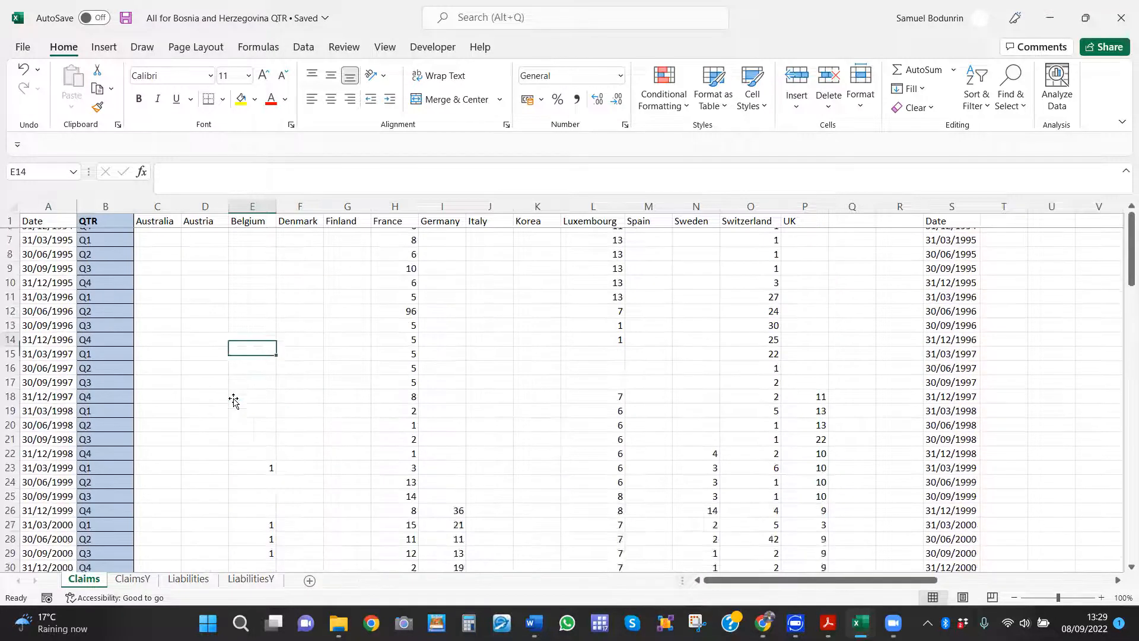
click(194, 318)
key(Page_Down)
key(Page_Down)
key(Page_Down)
key(Page_Down)
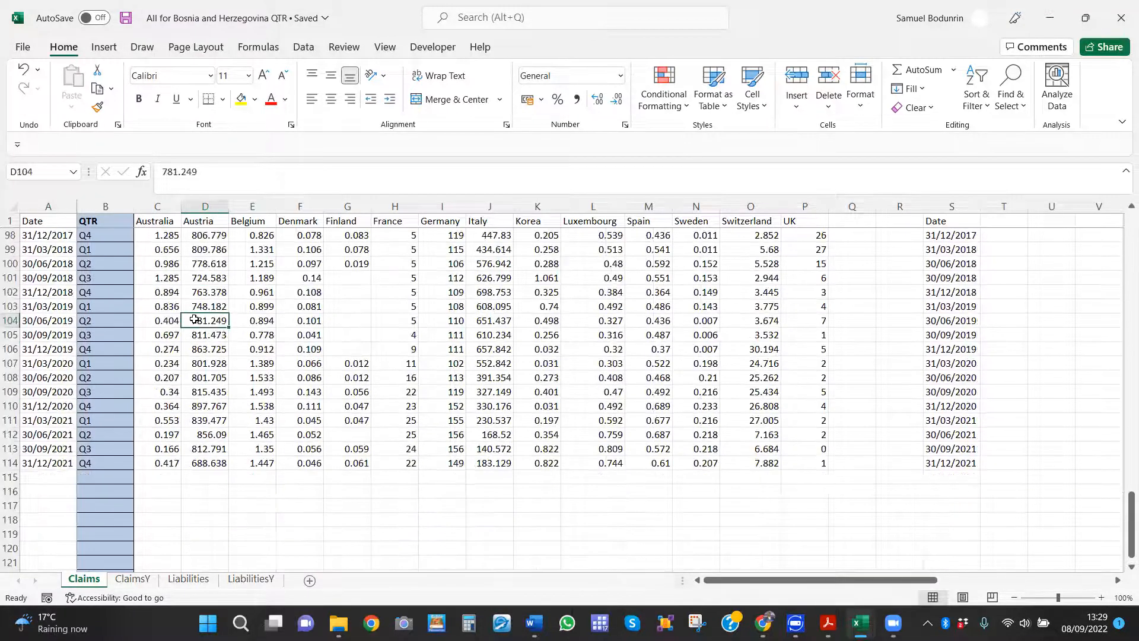
key(Page_Up)
key(Page_Up)
key(Page_Up)
key(Page_Up)
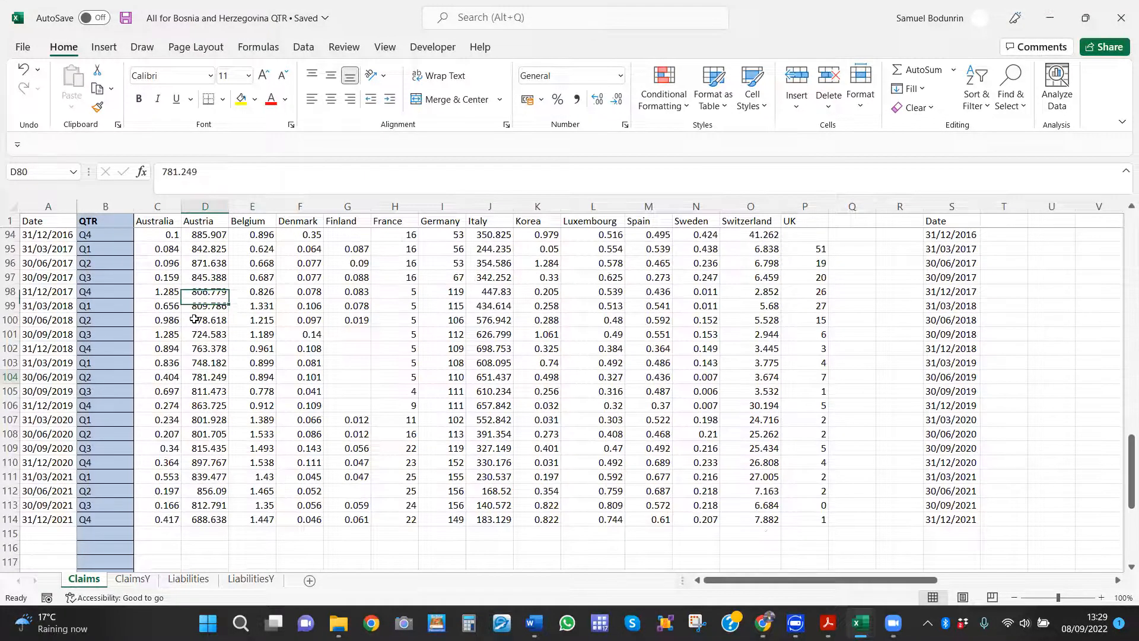
key(Page_Down)
key(Page_Up)
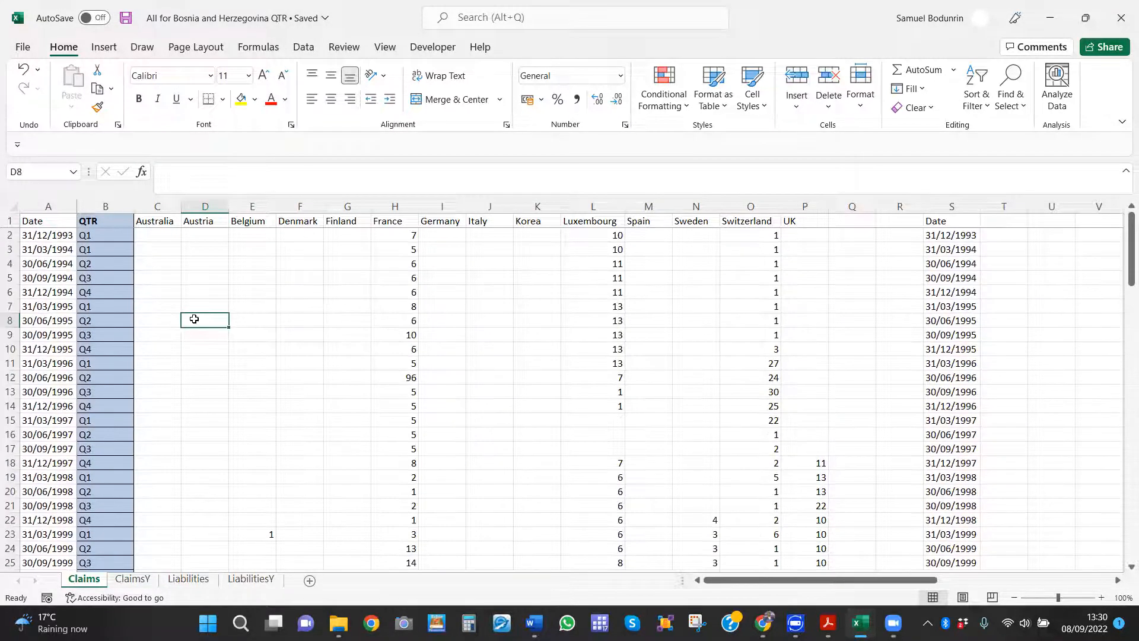
key(Page_Down)
key(Page_Down)
key(Page_Up)
key(Page_Up)
Step: Examine the country columns of the Claims sheet from the QTR column across to the one past UK
click(298, 284)
key(Left)
key(Left)
key(Left)
key(Left)
key(Left)
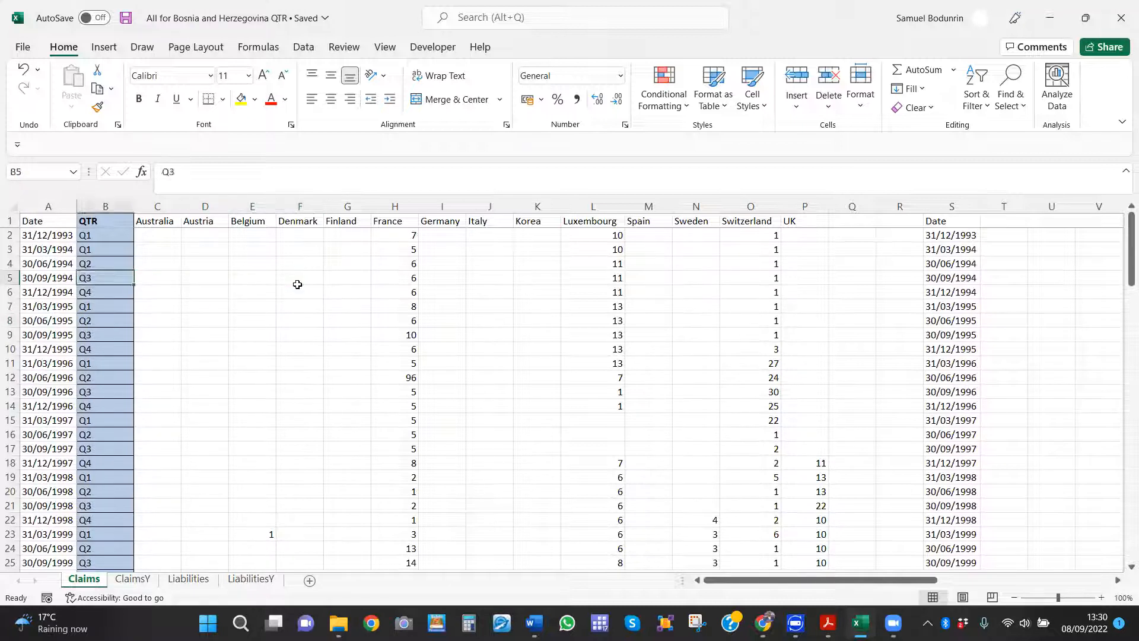
key(Right)
key(Right)
key(Right)
key(Right)
key(Right)
key(Right)
key(Right)
key(Right)
key(Right)
key(Right)
key(Right)
key(Right)
key(Right)
key(Right)
key(Right)
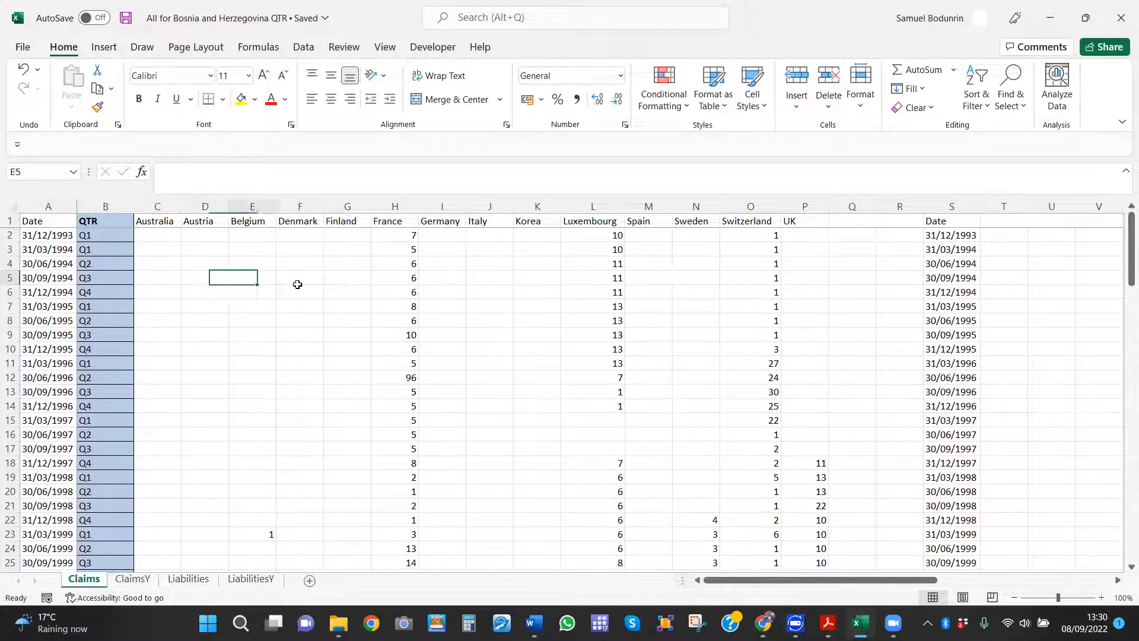
key(Right)
key(Right)
key(Right)
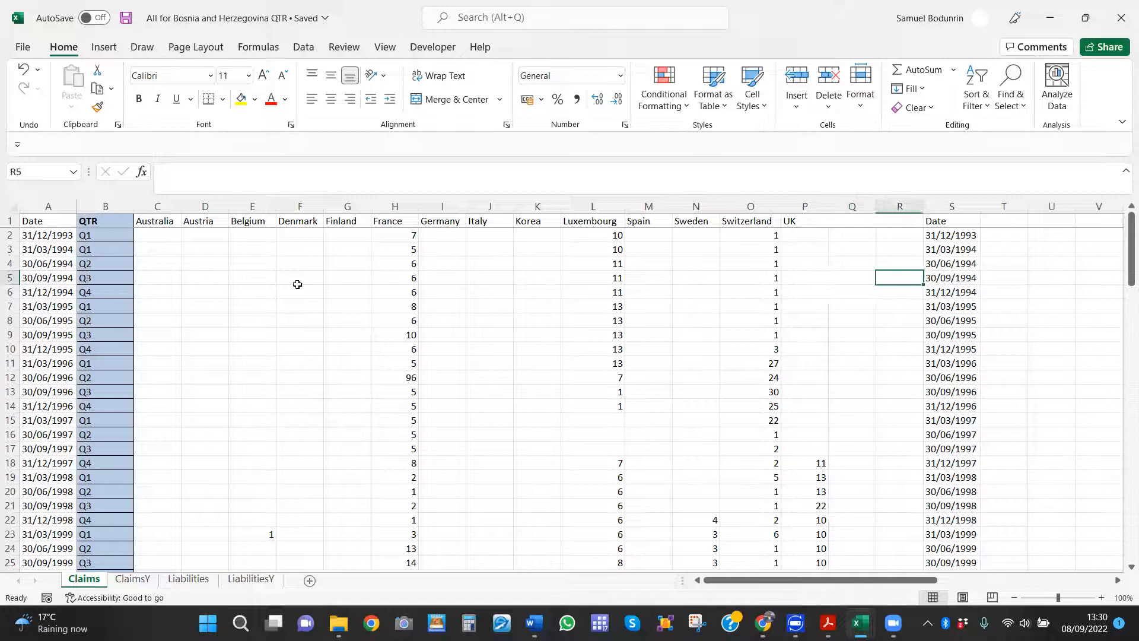
Step: Examine the quarter-end dates of 1993 and 1994 in the Date column of the Claims sheet
click(59, 254)
key(Down)
key(Down)
key(Down)
key(Up)
key(Up)
key(Up)
key(Up)
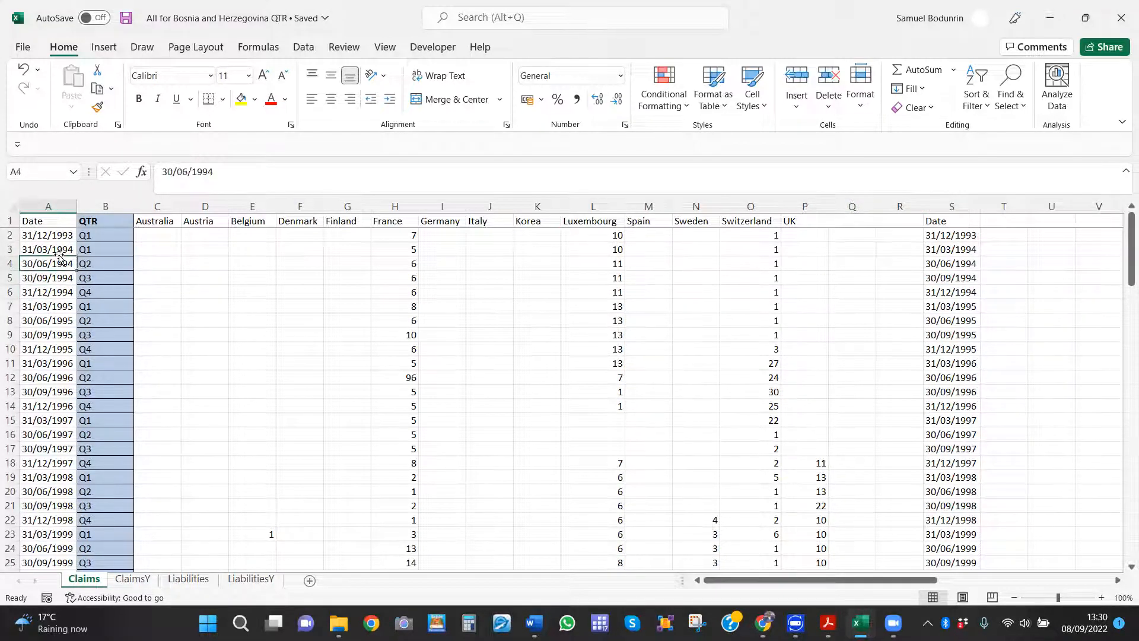
key(Down)
key(Down)
key(Down)
key(Down)
key(Down)
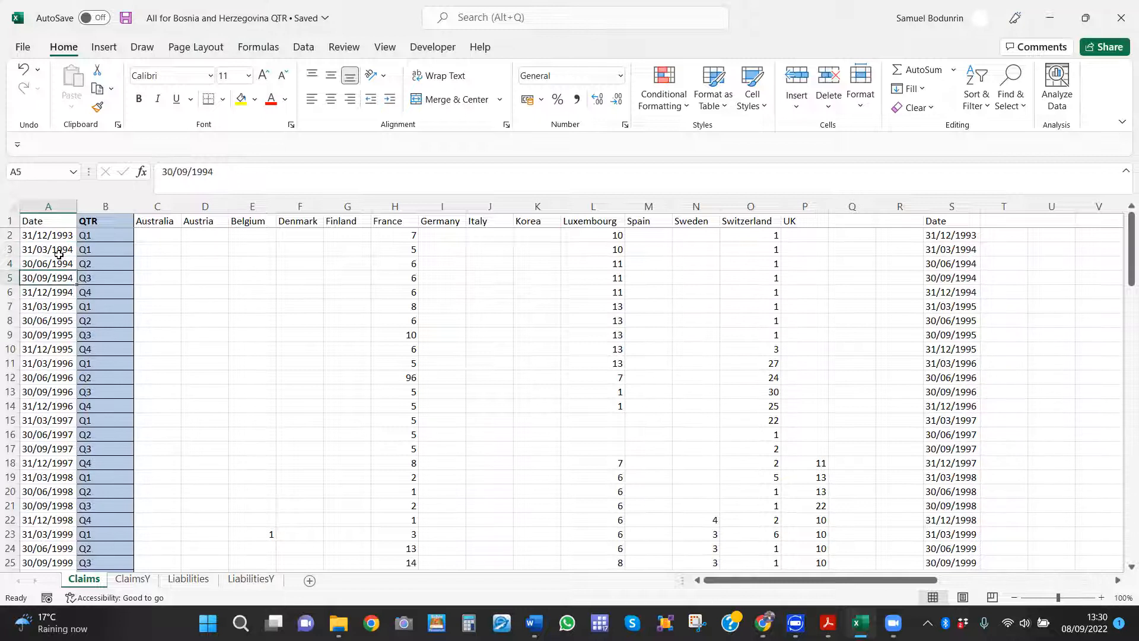
key(Up)
key(Up)
key(Up)
key(Up)
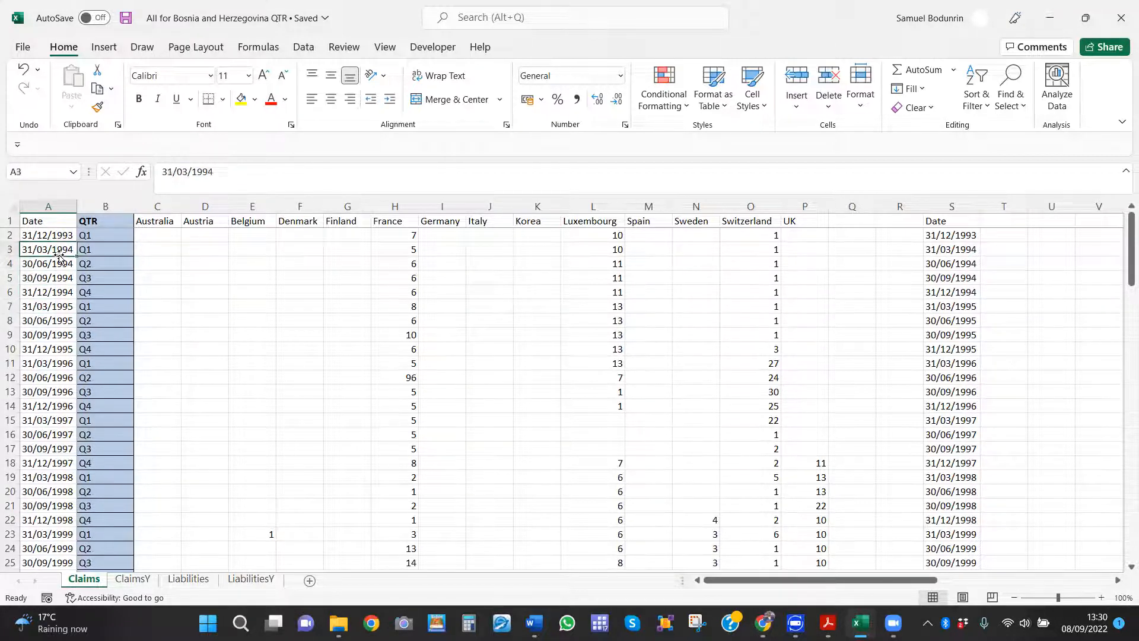
key(Down)
key(Down)
key(Down)
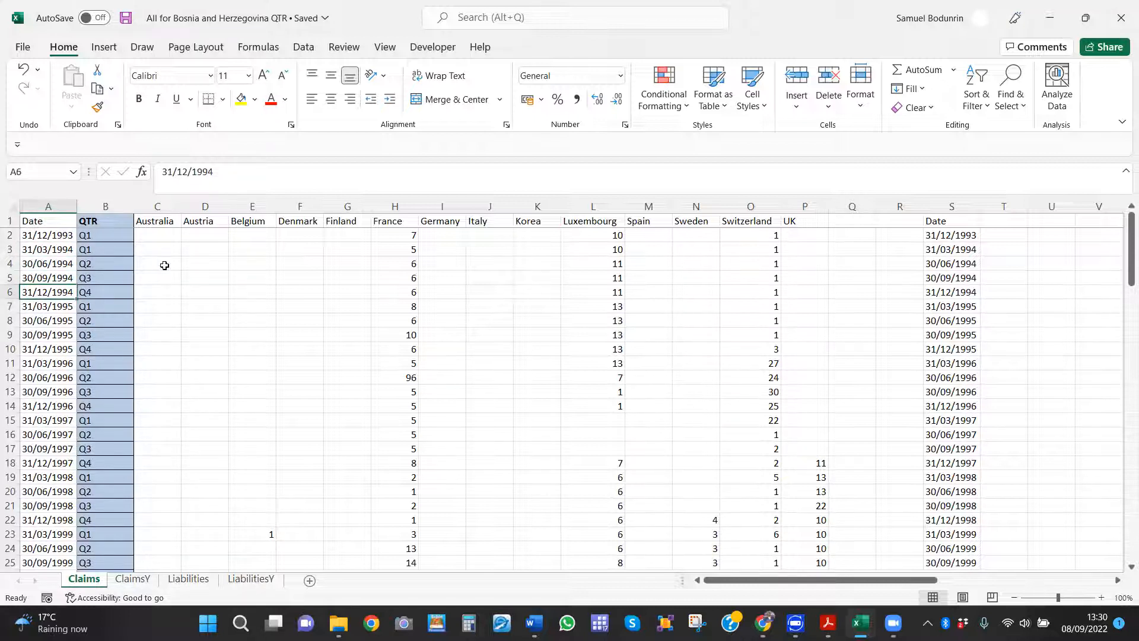
Step: Examine the Australia cells for the four quarters of 1994 against their dates in the Claims sheet
click(176, 264)
click(52, 251)
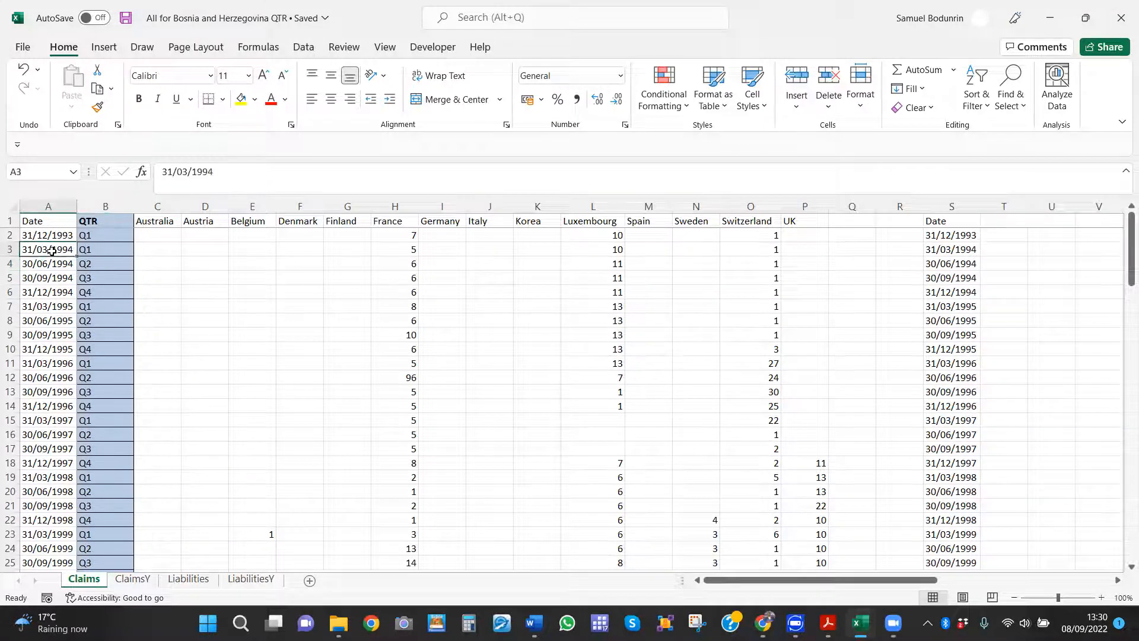
click(160, 246)
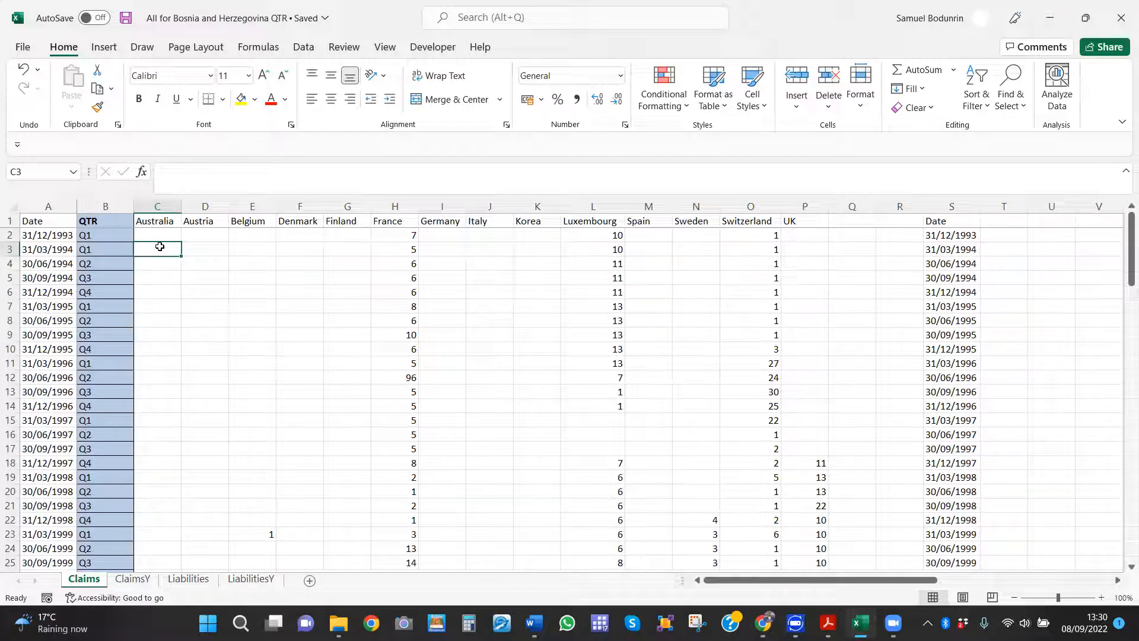
click(153, 307)
click(150, 252)
key(Down)
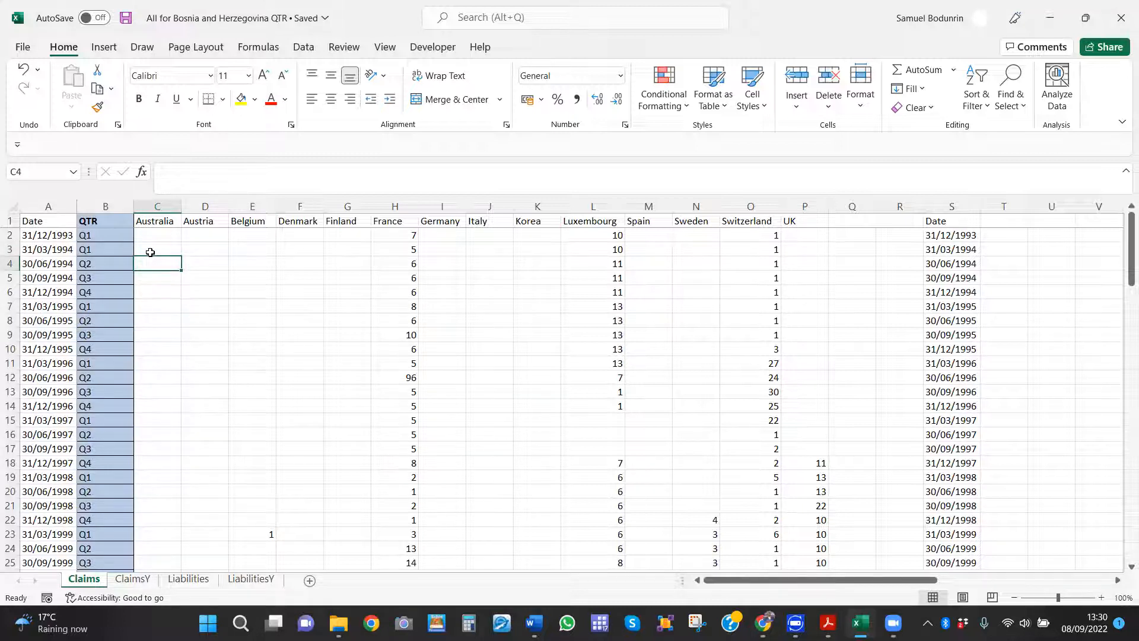
key(Down)
key(Down)
key(Up)
key(Up)
Step: Compare the quarterly Claims sheet with the Q1-filtered yearly figures in the ClaimsY sheet
click(129, 579)
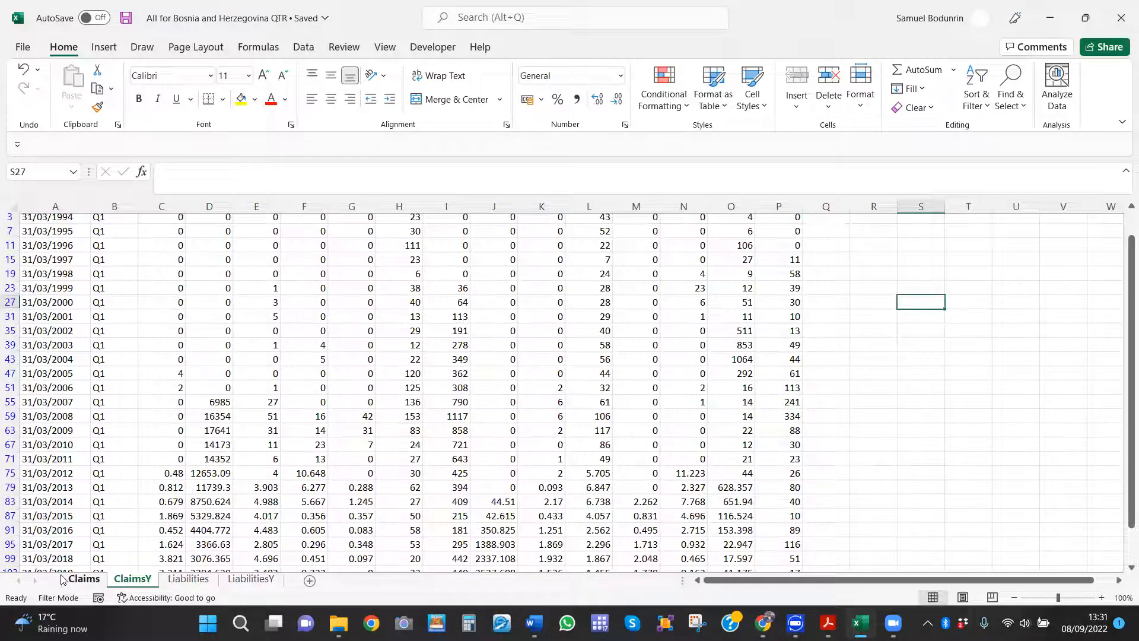
click(81, 579)
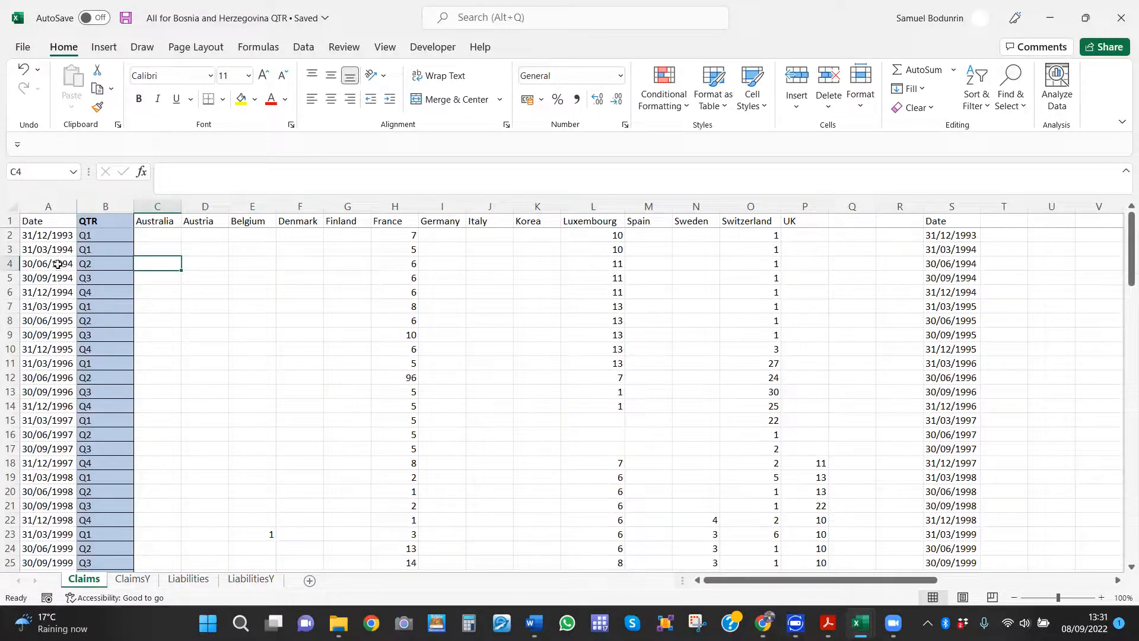
click(133, 579)
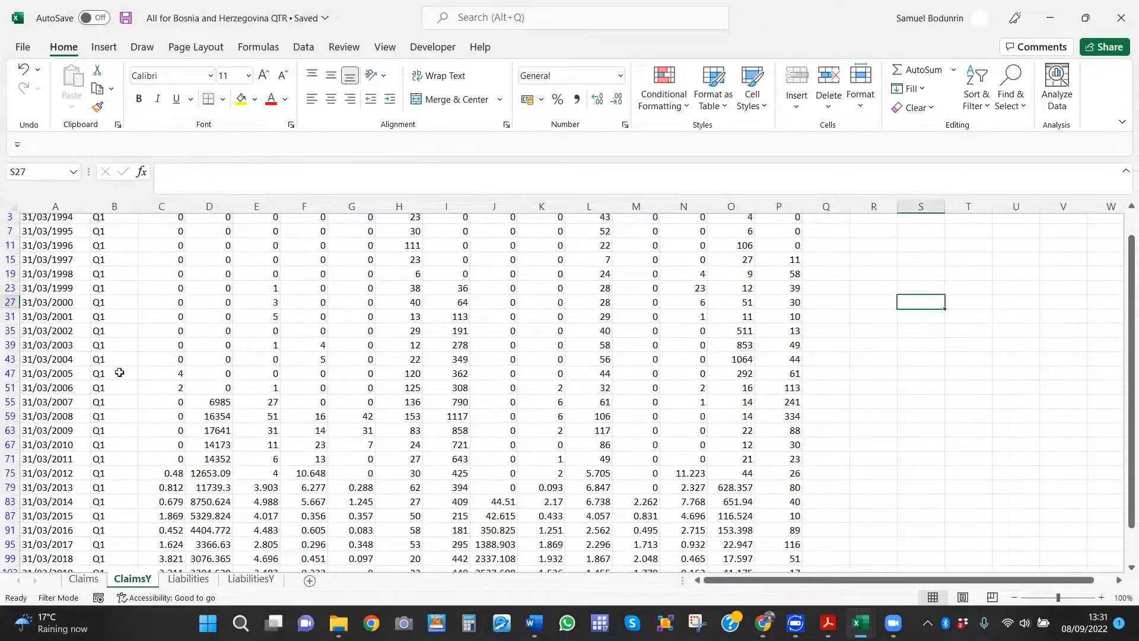
click(102, 248)
scroll(102, 254, up, 1)
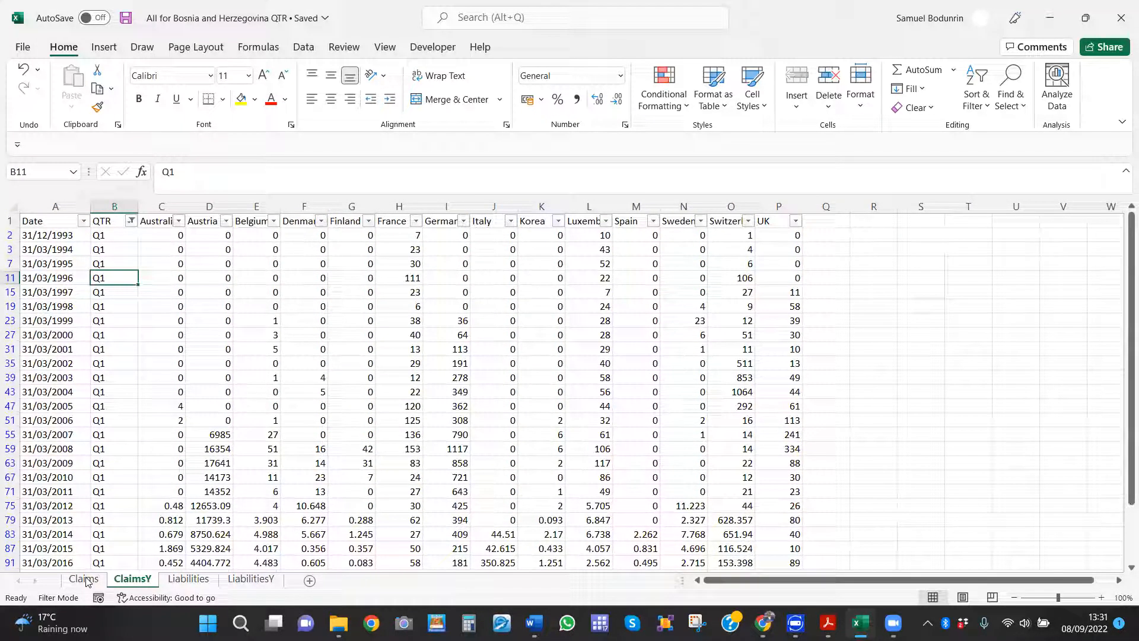
click(103, 391)
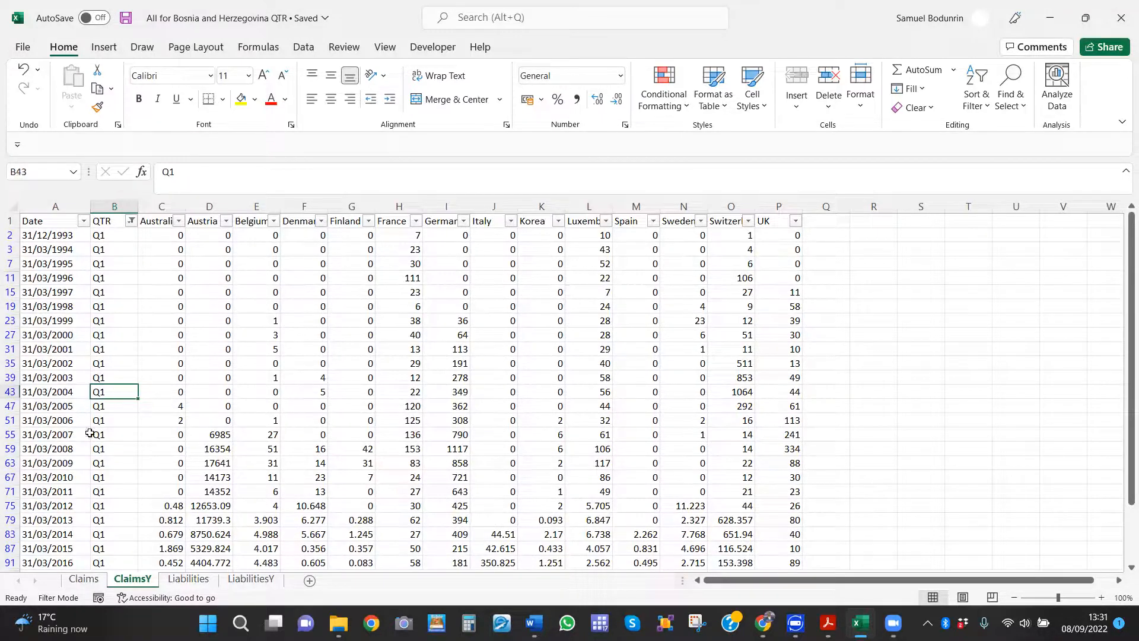
click(84, 579)
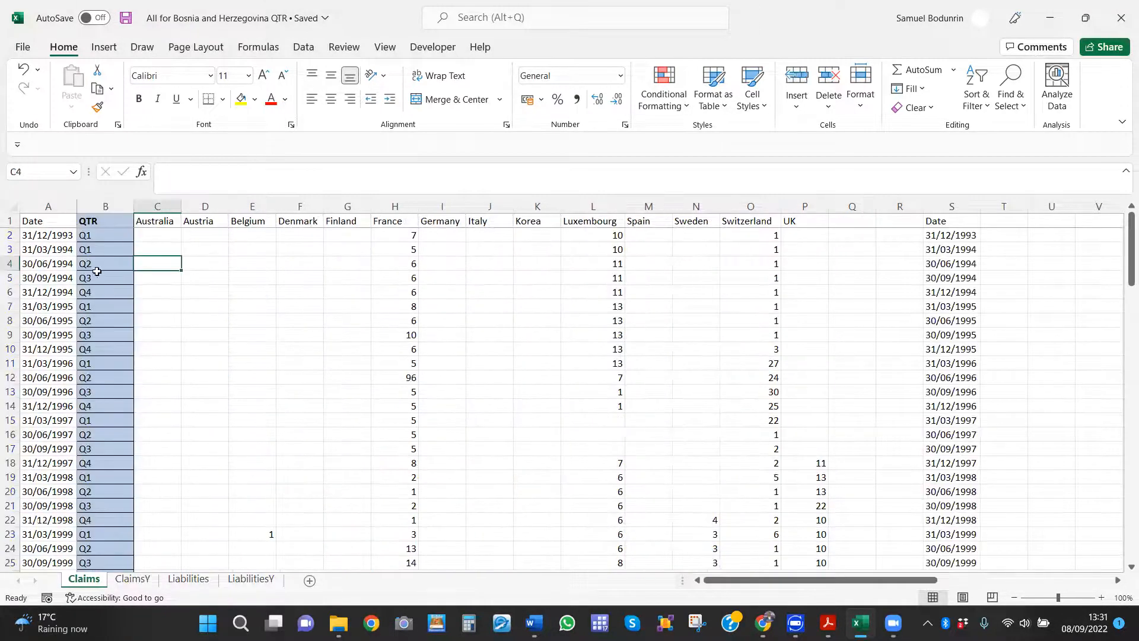
click(131, 579)
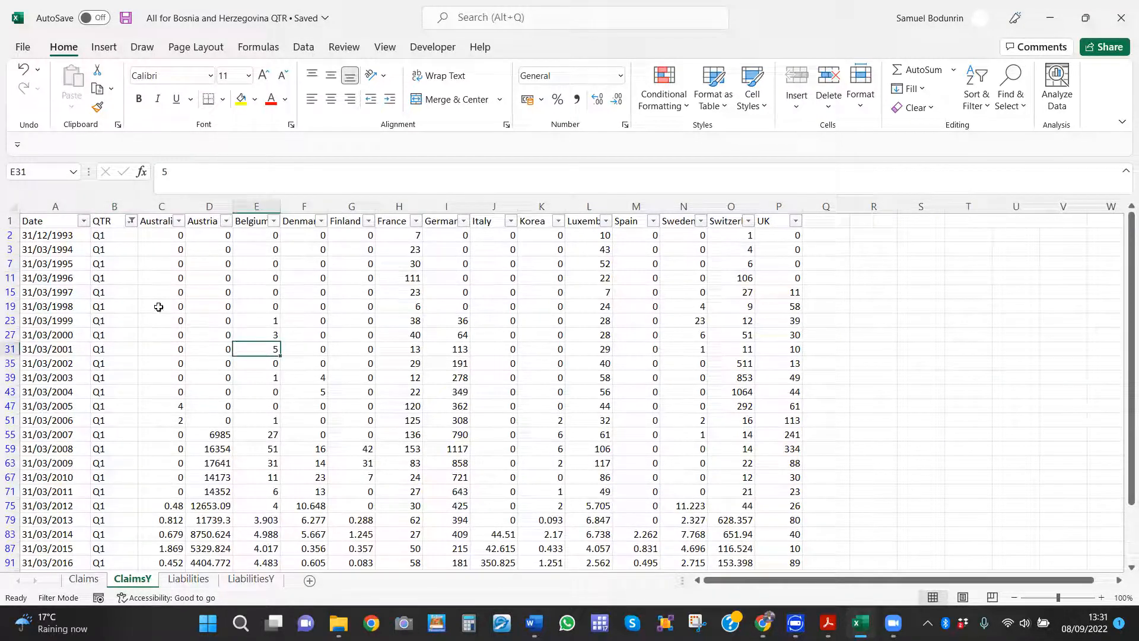
click(102, 248)
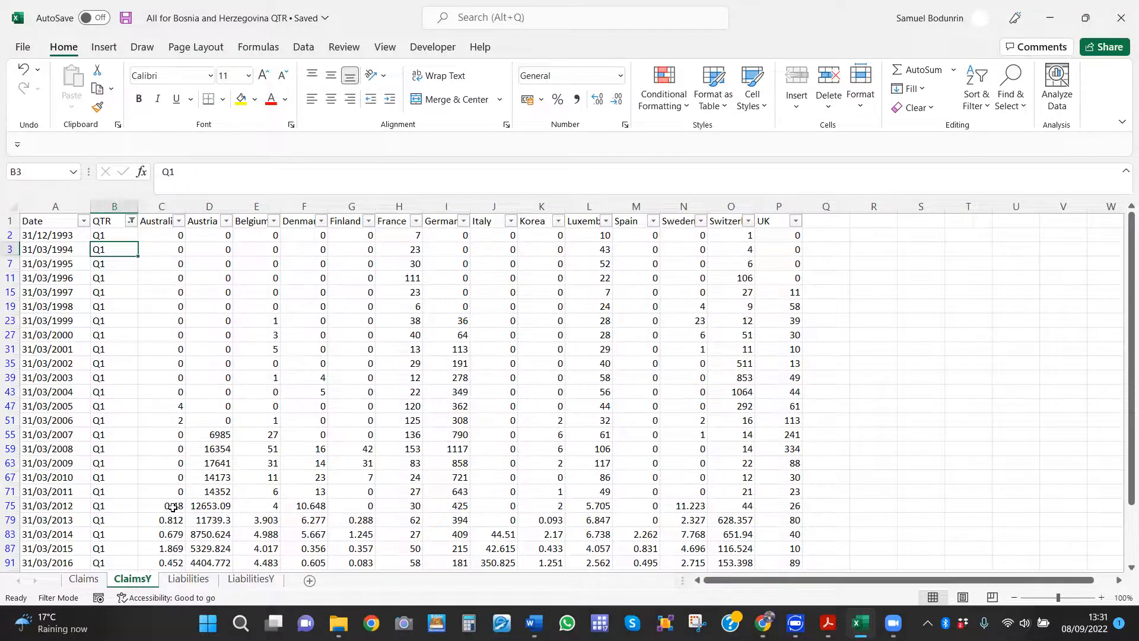
Step: Check the contents of the Liabilities and LiabilitiesY sheets
click(193, 578)
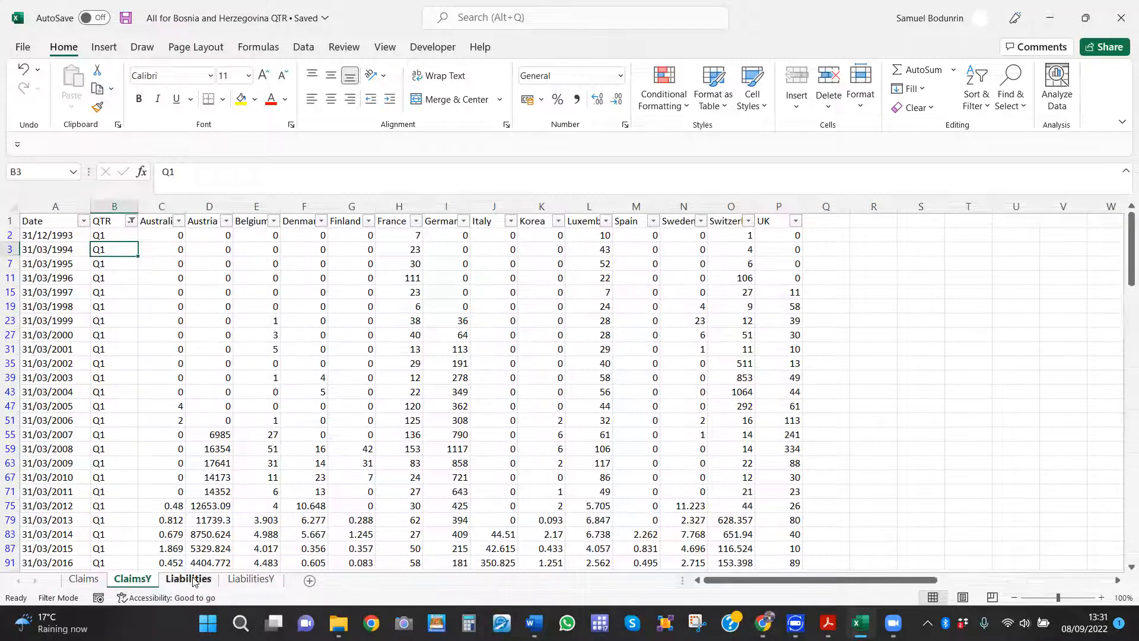
click(240, 585)
click(208, 580)
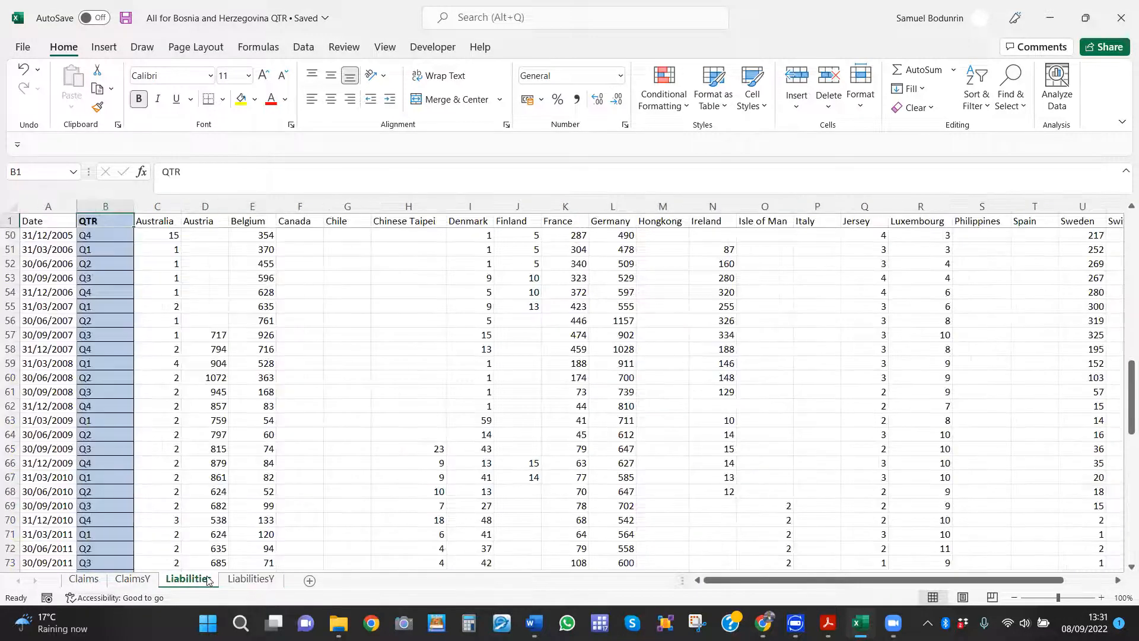
click(251, 583)
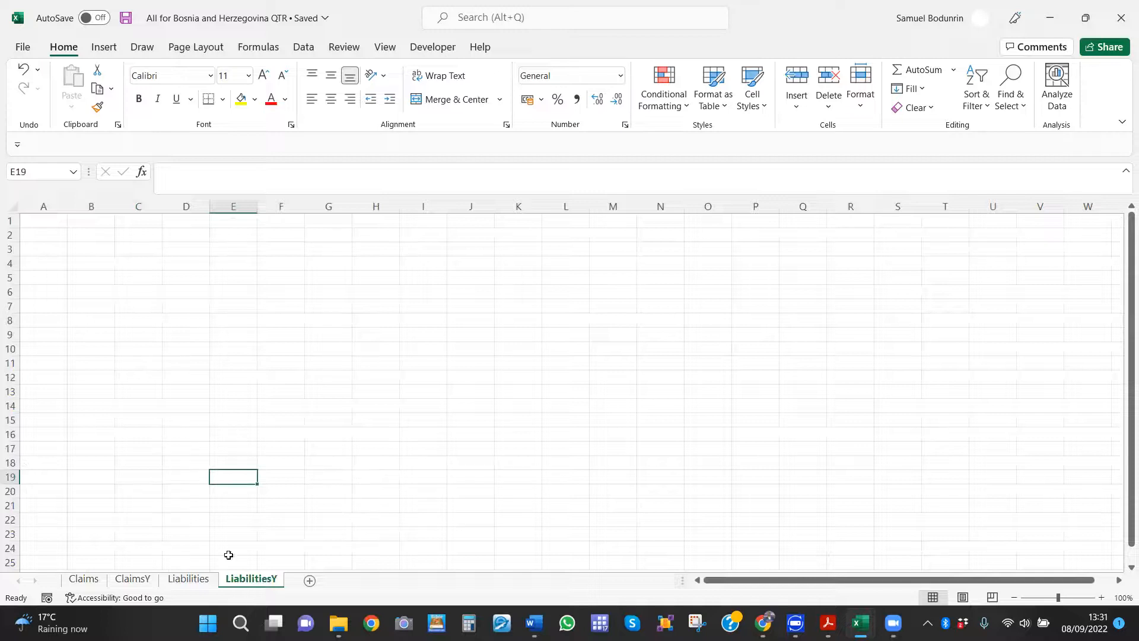
click(179, 390)
key(Left)
key(Left)
key(Left)
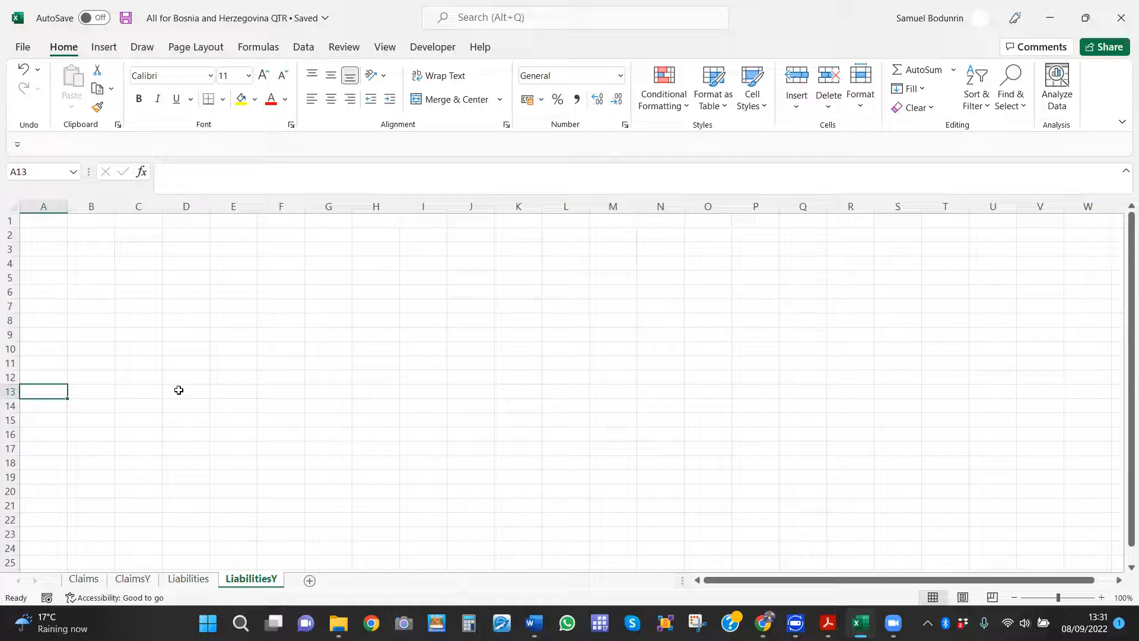
Step: Examine all country columns of the Liabilities sheet out to US and return to the Date column
click(185, 580)
click(255, 394)
key(Right)
key(Right)
key(Right)
key(Right)
key(Right)
key(Right)
key(Right)
key(Right)
key(Right)
key(Right)
key(Right)
key(Right)
key(Right)
key(Right)
key(Right)
key(Right)
key(Right)
key(Right)
key(Right)
key(Right)
key(Right)
key(Right)
key(Right)
key(Right)
key(Right)
key(Right)
key(Right)
key(Right)
key(Right)
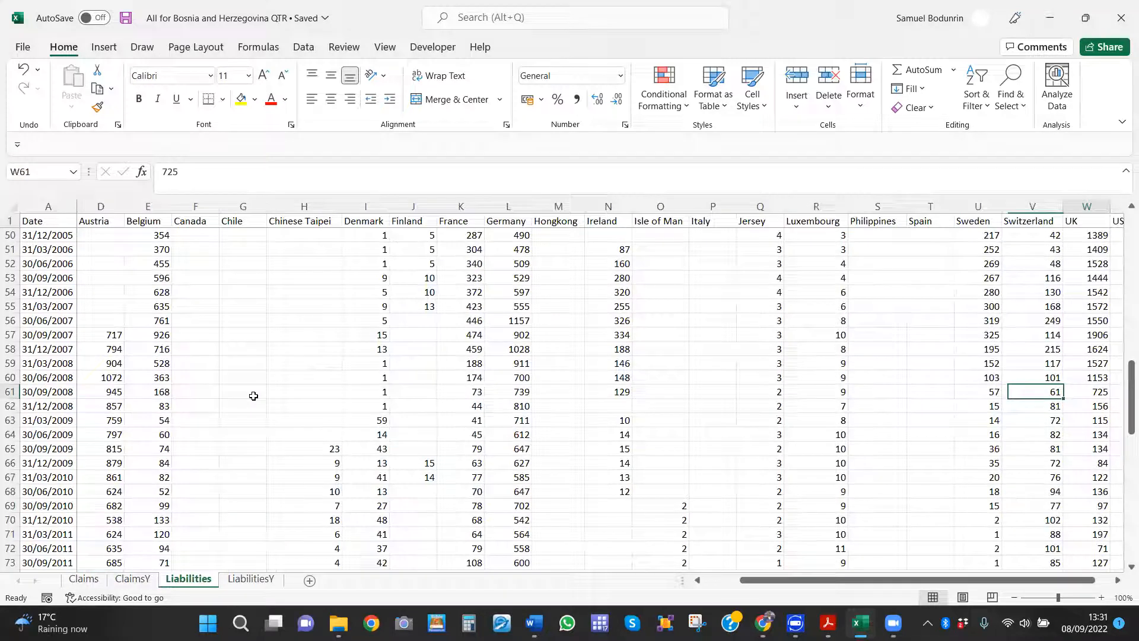
key(Right)
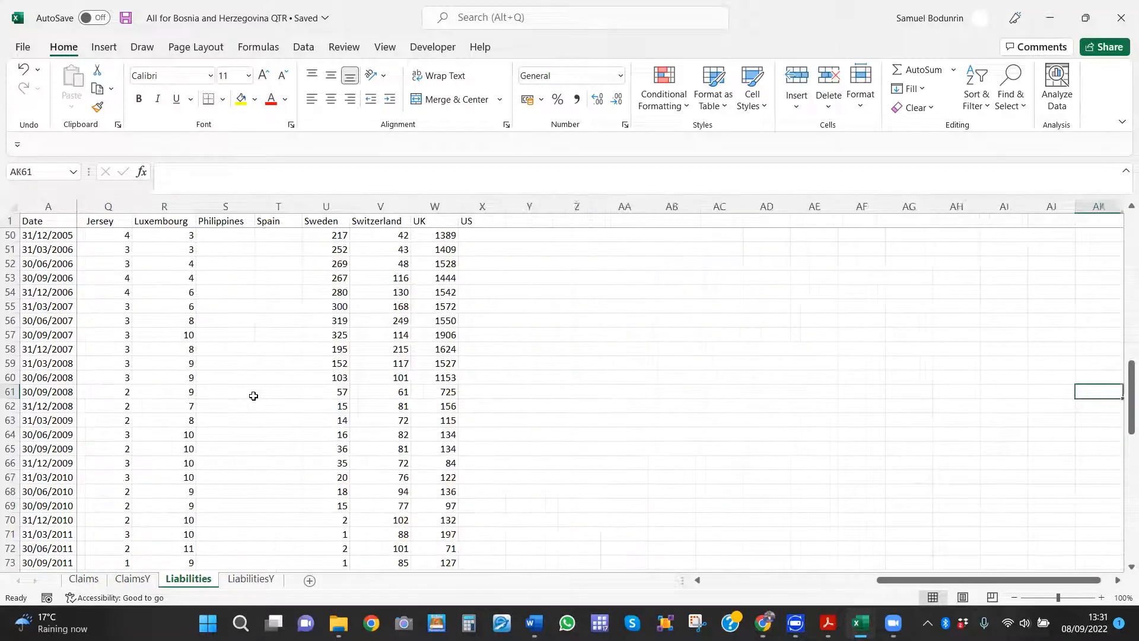
key(Left)
key(Left)
key(Left)
key(Left)
key(Left)
key(Left)
key(Left)
key(Left)
key(Left)
key(Left)
key(Left)
key(Left)
key(Left)
key(Left)
key(Left)
key(Left)
key(Left)
key(Left)
key(Left)
key(Left)
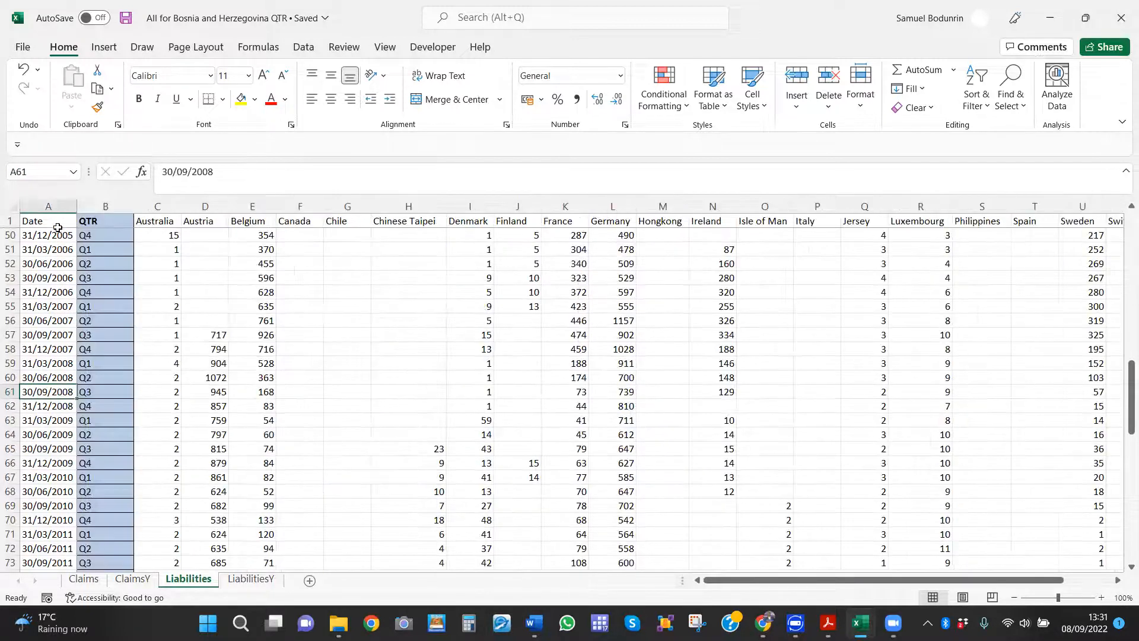
Step: Copy the Date and QTR columns of the Liabilities sheet into columns AB and AC, and save the workbook
drag(56, 206, 108, 206)
key(ctrl+c)
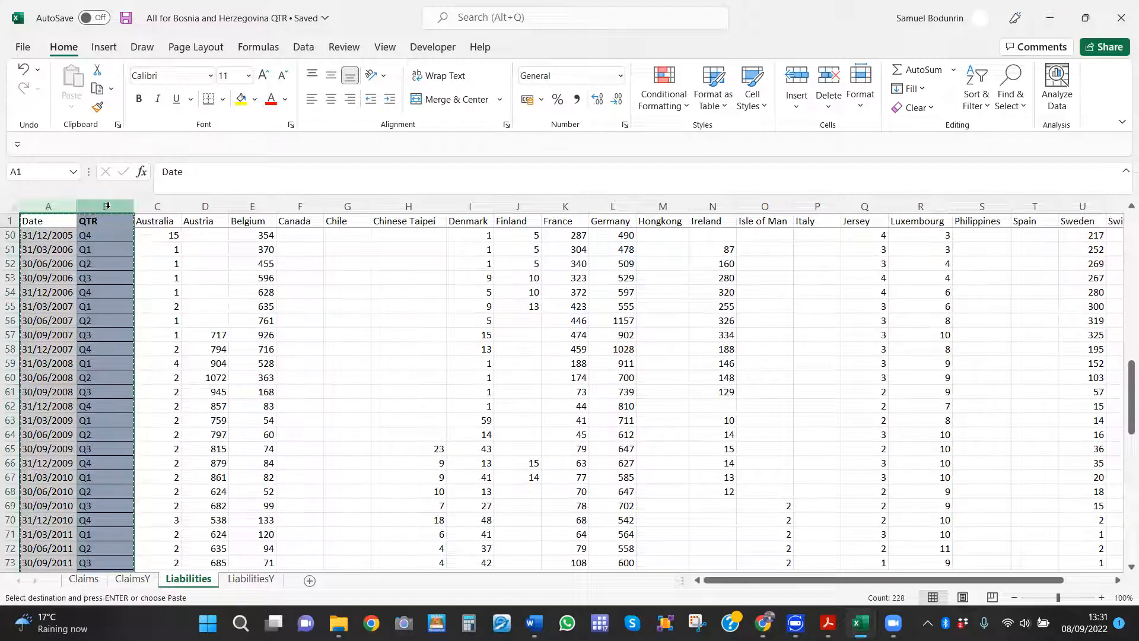
key(Right)
key(Right)
key(Right)
key(Right)
key(Right)
key(Right)
key(Right)
key(Right)
key(Right)
key(Right)
key(Right)
key(Right)
key(Right)
key(Right)
key(Right)
key(Right)
key(Right)
key(Right)
key(Right)
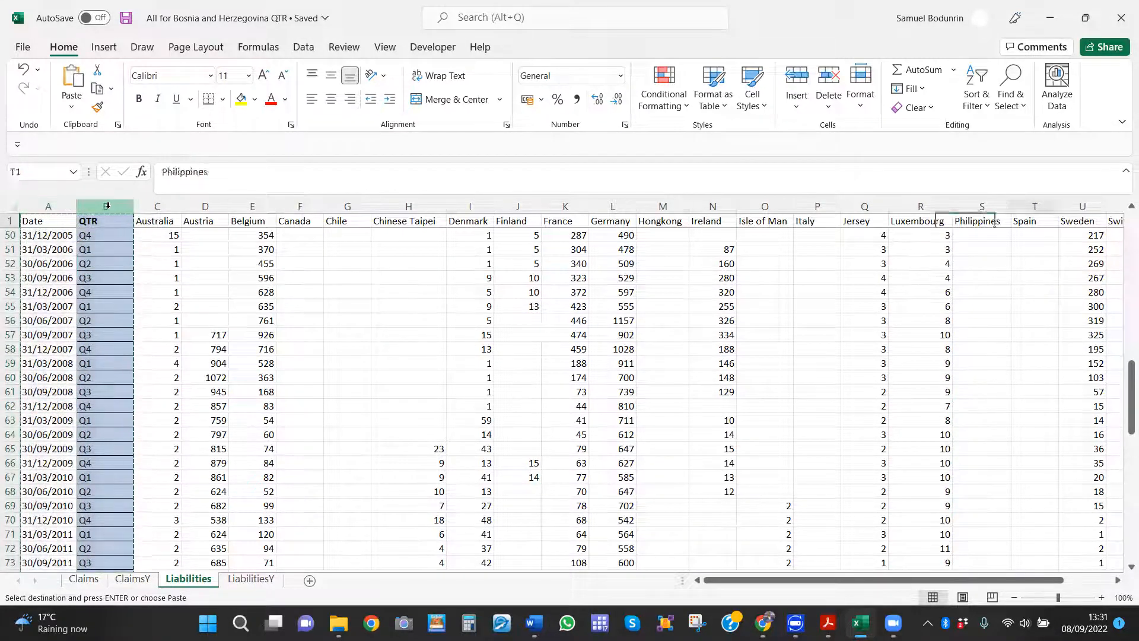
key(Right)
key(Right)
key(Right)
key(Right)
key(Right)
key(Right)
key(Right)
key(Right)
key(Right)
key(Right)
key(Right)
key(Right)
key(Right)
key(Right)
key(Right)
key(Right)
key(Right)
key(Right)
key(Right)
key(Right)
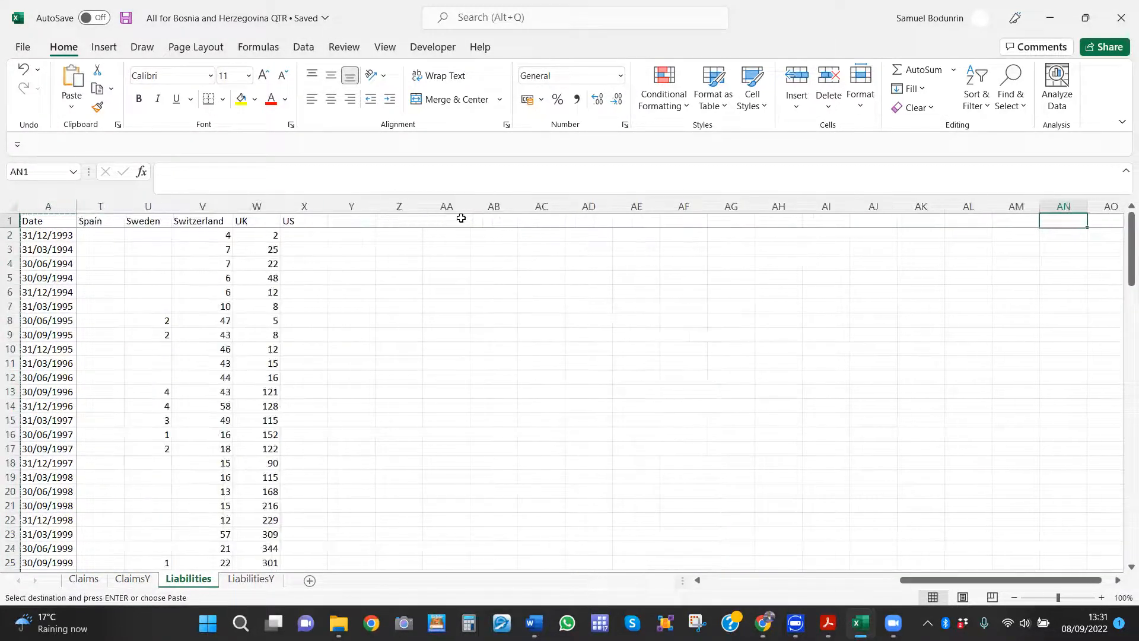
click(493, 205)
key(ctrl+v)
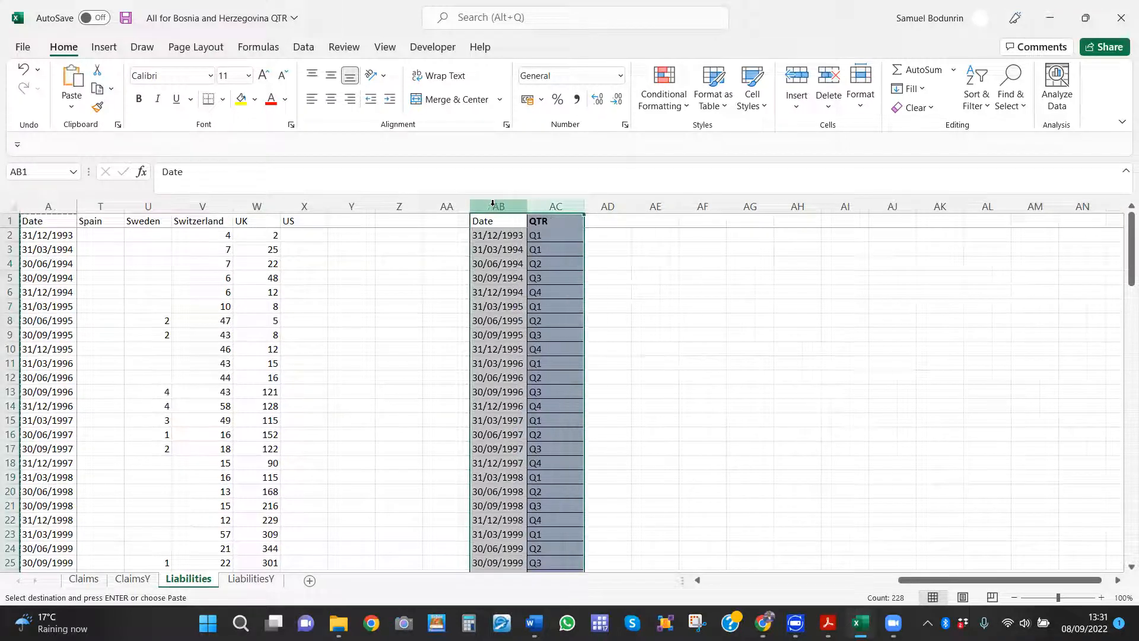
key(ctrl+s)
Step: Copy the country headers from Australia to US into row 1 beside the copied QTR column, starting at AD1, and save the workbook
key(Left)
key(Left)
key(Left)
key(Left)
key(Left)
key(Left)
key(Left)
key(Left)
key(Left)
key(Left)
key(Left)
key(Left)
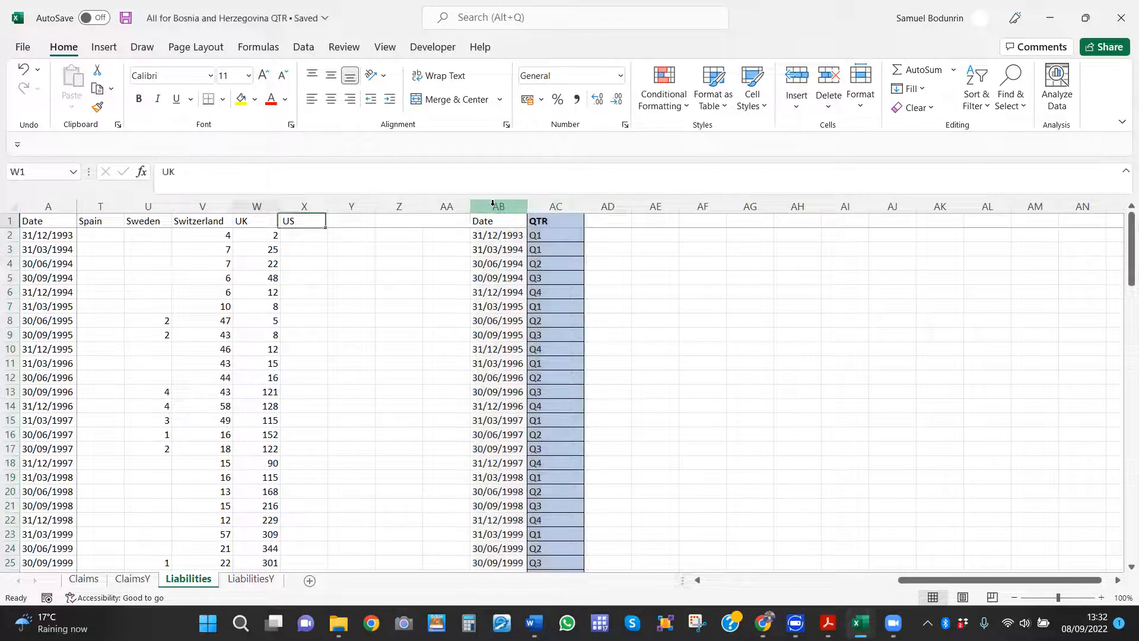
key(Left)
key(Left)
key(Left)
key(Left)
key(Left)
key(Left)
key(Left)
key(Left)
key(Left)
key(Left)
key(Left)
key(Left)
key(Left)
key(Left)
key(Left)
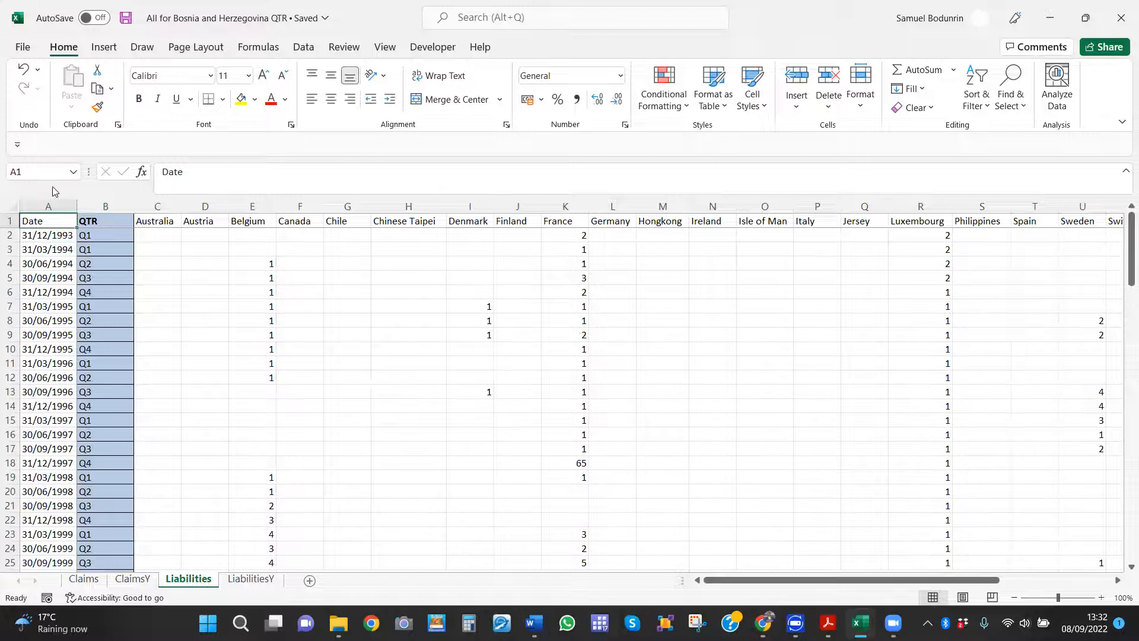
mouse_move(137, 222)
mouse_down()
mouse_move(311, 216)
mouse_move(158, 221)
mouse_up()
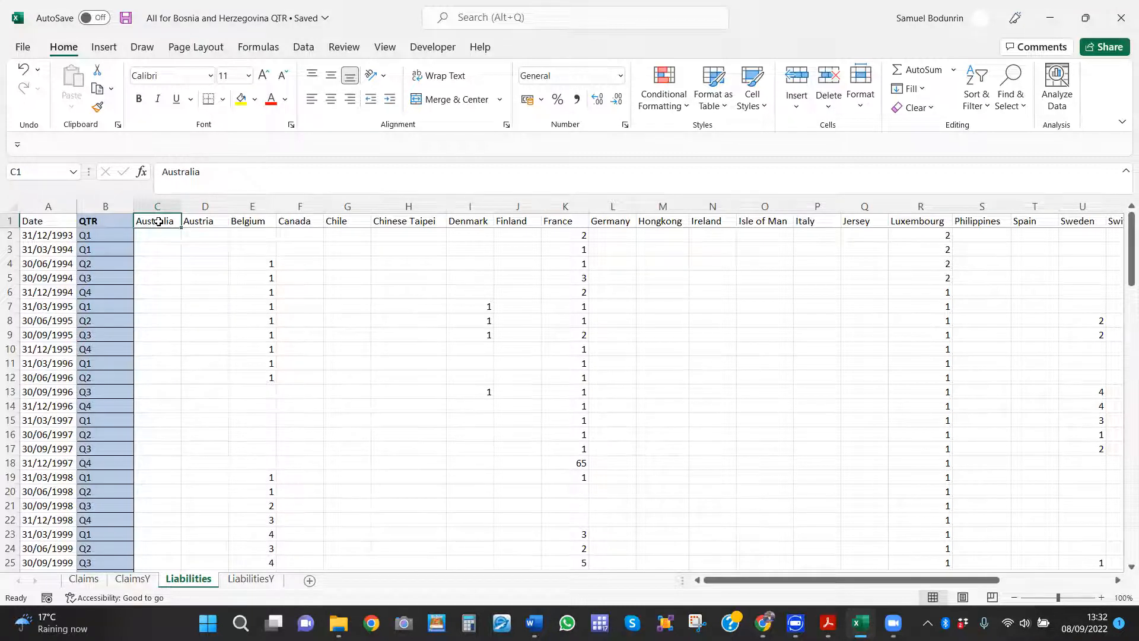
key(ctrl+shift+Right)
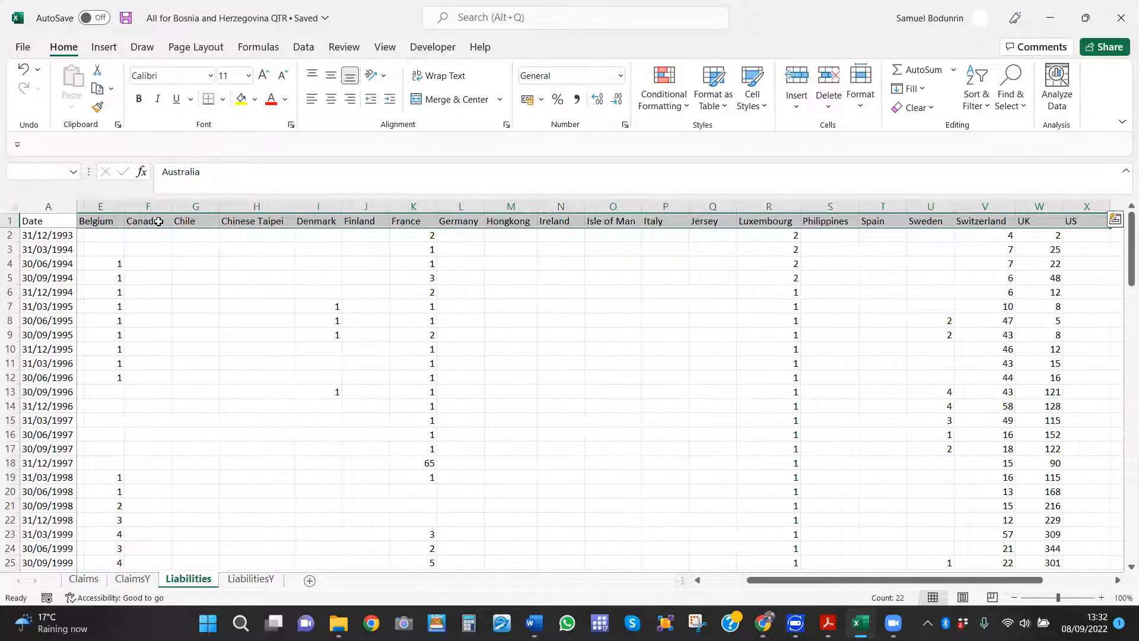
key(ctrl+c)
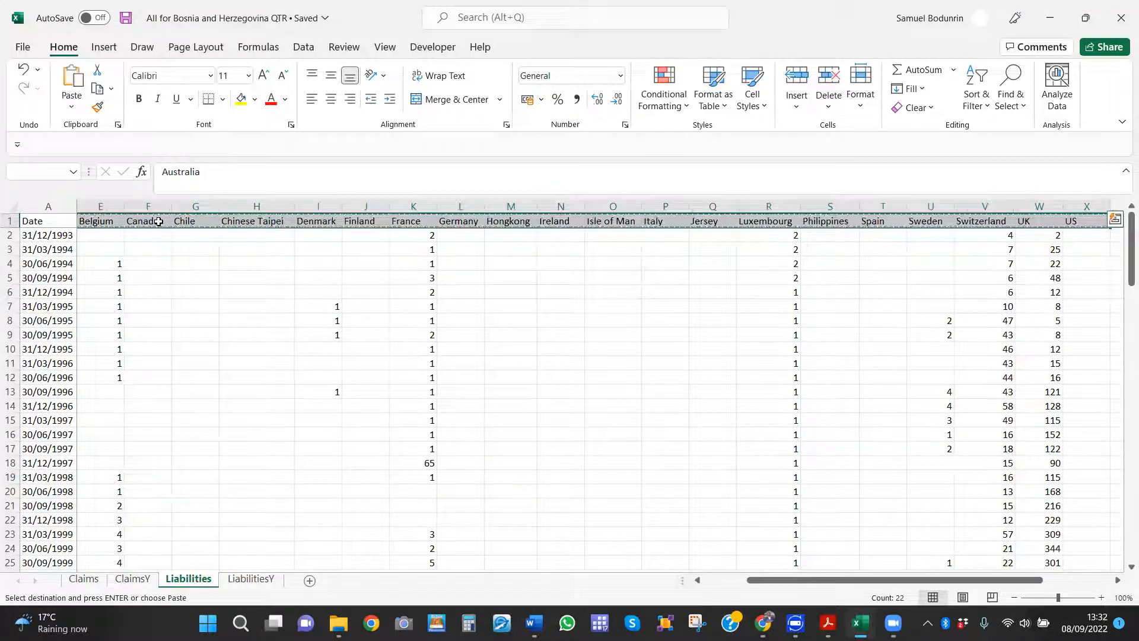
key(Right)
key(Right)
key(Right)
key(Right)
key(Right)
key(Right)
key(Right)
key(Right)
key(Right)
key(Right)
key(Right)
key(Right)
key(Right)
key(Right)
key(Right)
key(Right)
key(Right)
key(Right)
key(Right)
key(Right)
key(Right)
key(Right)
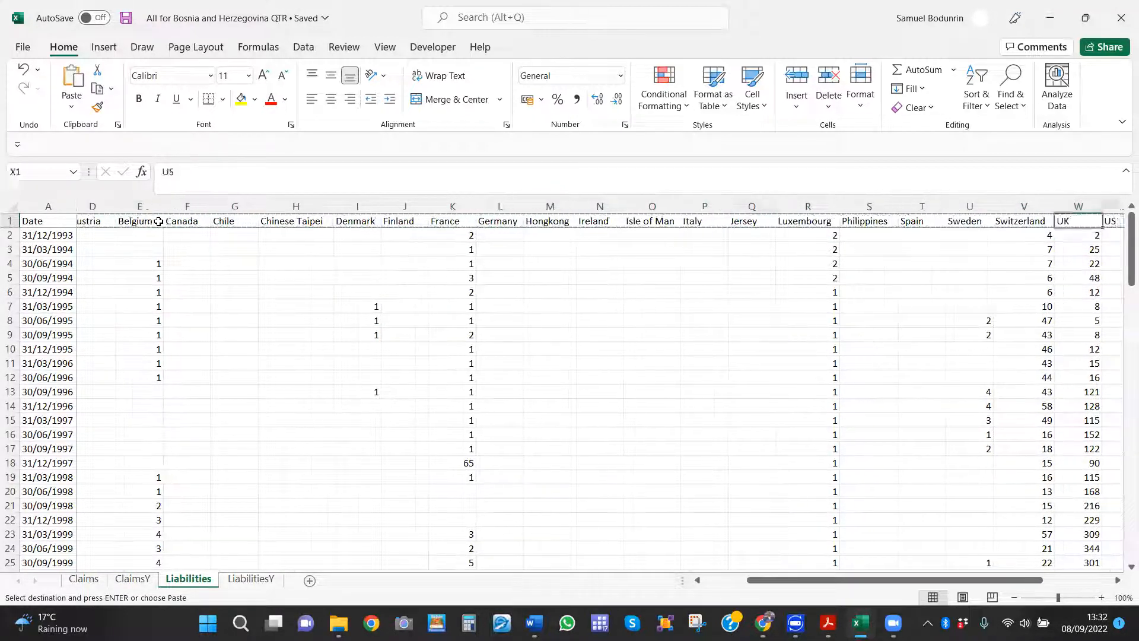
click(669, 224)
key(ctrl+v)
key(ctrl+s)
Step: Examine the copied country headers along row 1 and return towards the original Liabilities columns
key(Right)
key(Right)
key(Right)
key(Right)
key(Right)
key(Right)
key(Right)
key(Right)
key(Right)
key(Right)
key(Right)
key(Right)
key(Right)
key(Right)
key(Right)
key(Right)
key(Right)
key(Right)
key(Right)
key(Right)
key(Right)
key(Right)
key(Right)
key(Left)
key(Left)
key(Left)
key(Left)
key(Left)
key(Left)
key(Left)
key(Left)
key(Left)
key(Left)
key(Left)
key(Left)
key(Left)
key(Left)
key(Left)
key(Left)
key(Left)
key(Left)
key(Left)
key(Left)
key(Left)
key(Left)
key(Left)
key(Left)
key(Left)
key(Left)
key(Left)
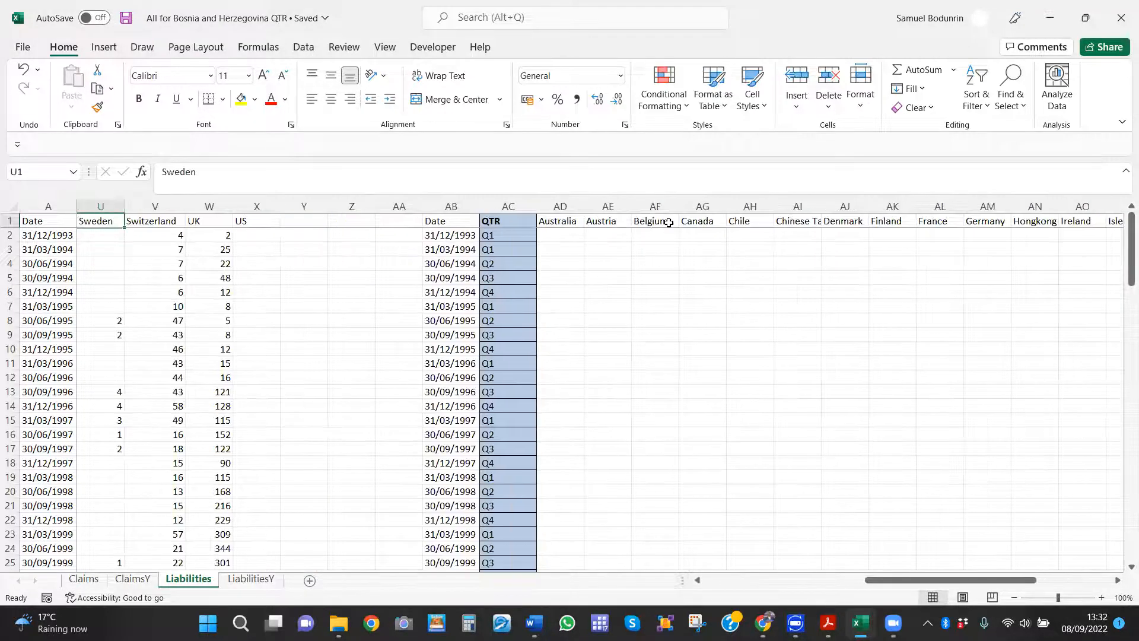
Step: Return to the start of the Liabilities data and examine the first Date entry against its QTR label
key(Left)
key(Left)
key(Left)
key(Left)
key(Left)
key(Left)
key(Left)
key(Left)
key(Left)
key(Left)
key(Left)
key(Left)
key(Left)
key(Left)
key(Left)
key(Left)
key(Left)
key(Left)
key(Left)
key(Left)
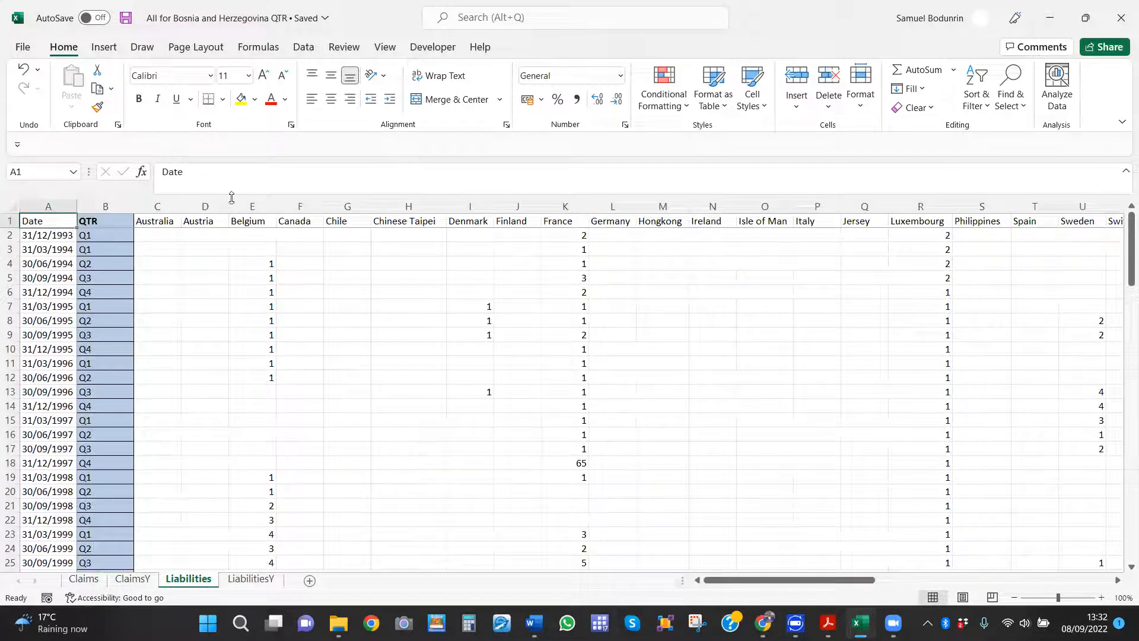
click(56, 241)
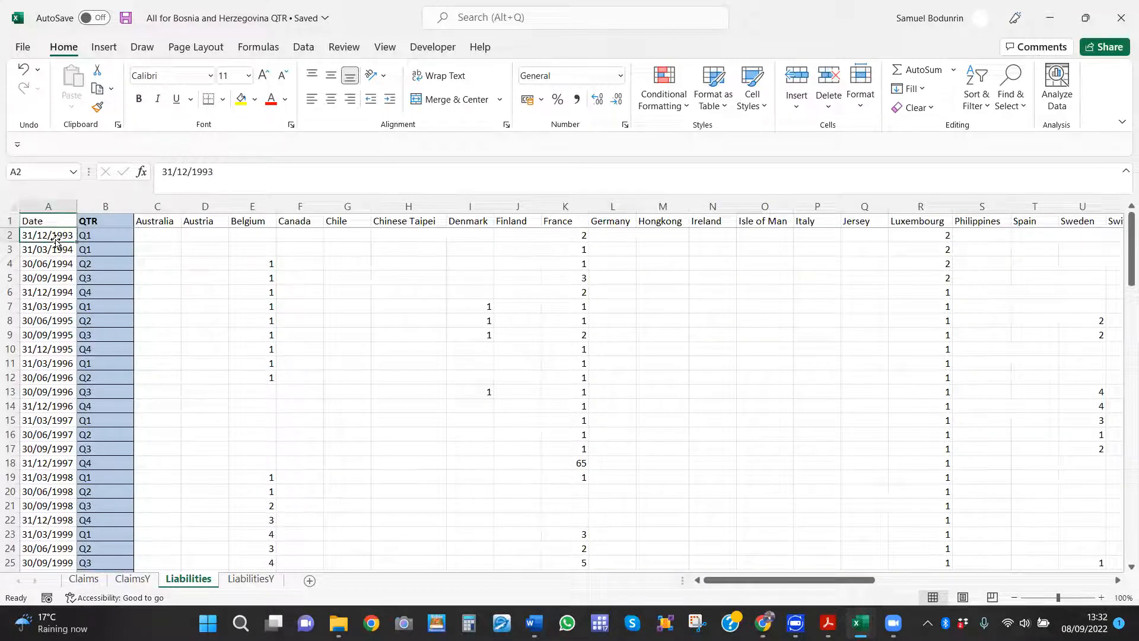
click(91, 235)
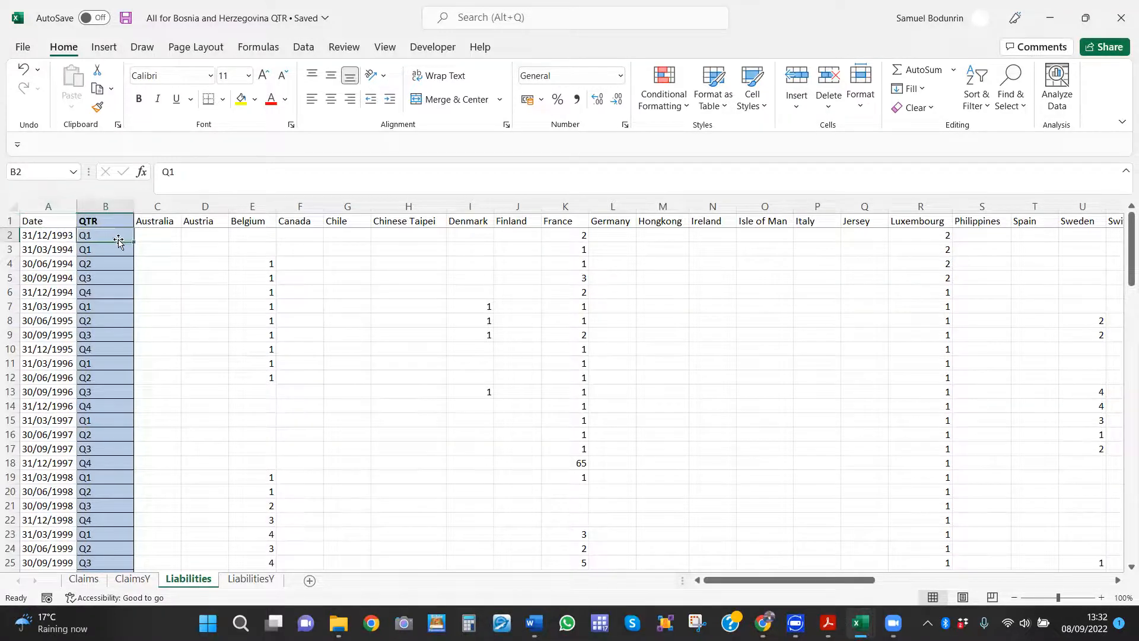
click(47, 236)
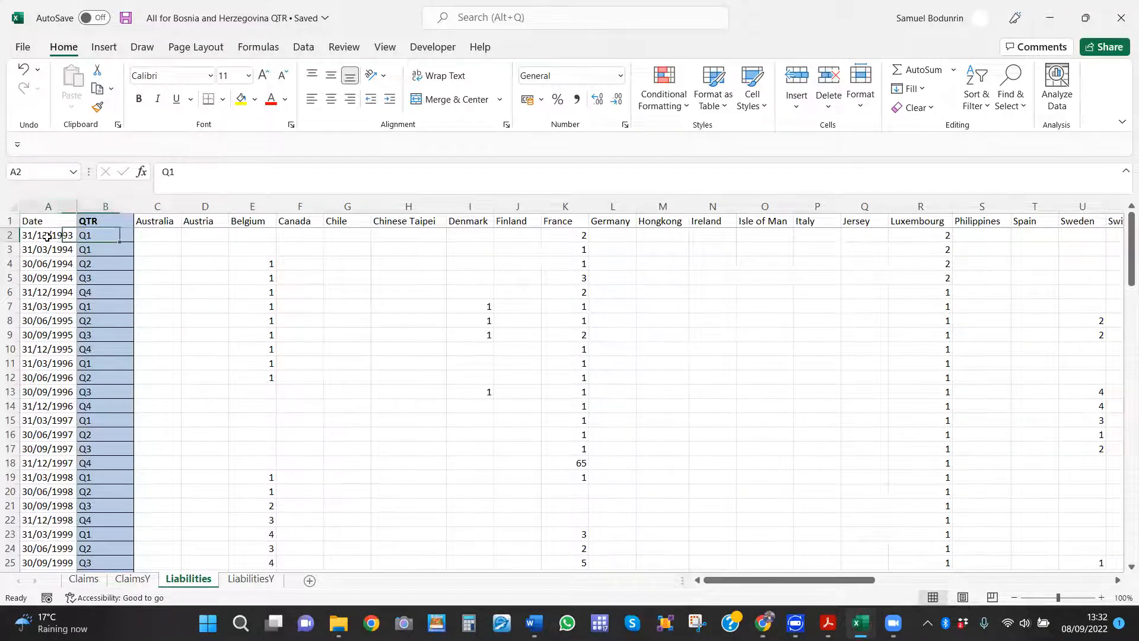
click(86, 236)
click(46, 236)
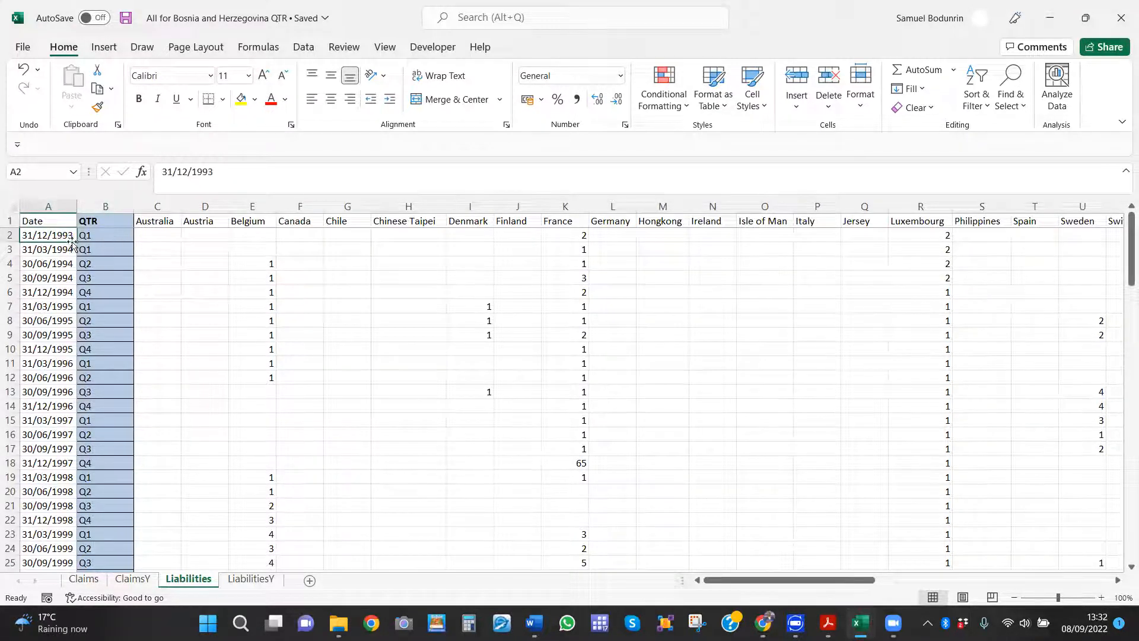
Step: Correct the quarter label for 31/12/1993 in B2 of the original QTR column to Q4
double_click(102, 235)
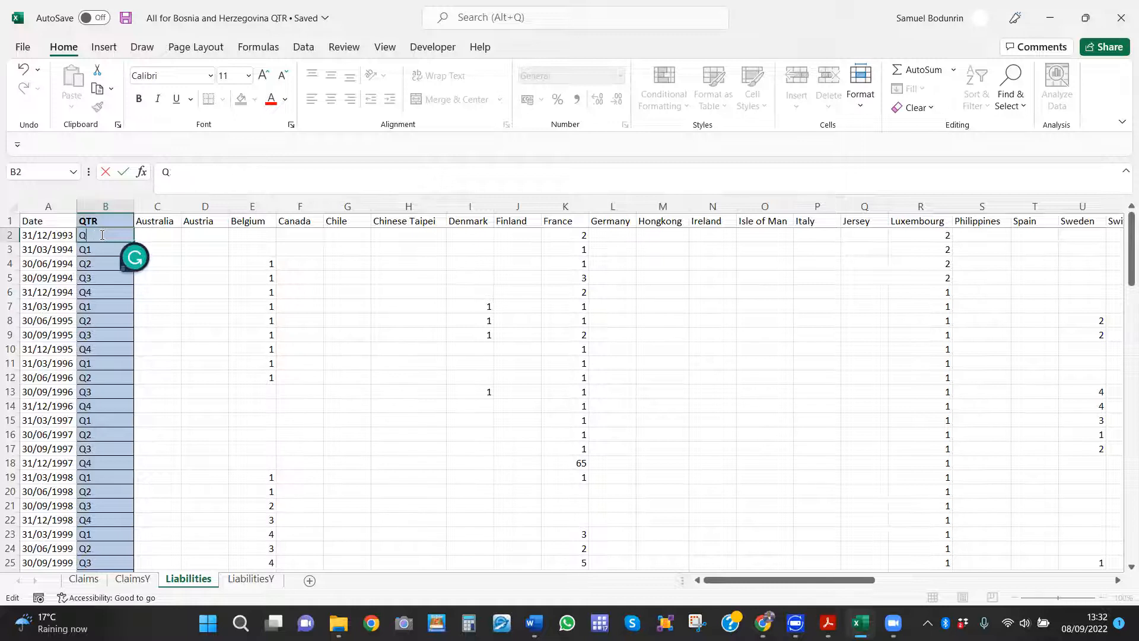
key(Return)
click(172, 231)
click(113, 236)
click(147, 237)
Step: Set the first quarter label in AC2 of the copied QTR column to Q4
key(Right)
key(Right)
key(Right)
key(Right)
key(Right)
key(Right)
key(Right)
key(Right)
key(Right)
key(Right)
key(Right)
key(Right)
key(Right)
key(Right)
key(Right)
key(Right)
key(Right)
key(Right)
key(Right)
key(Right)
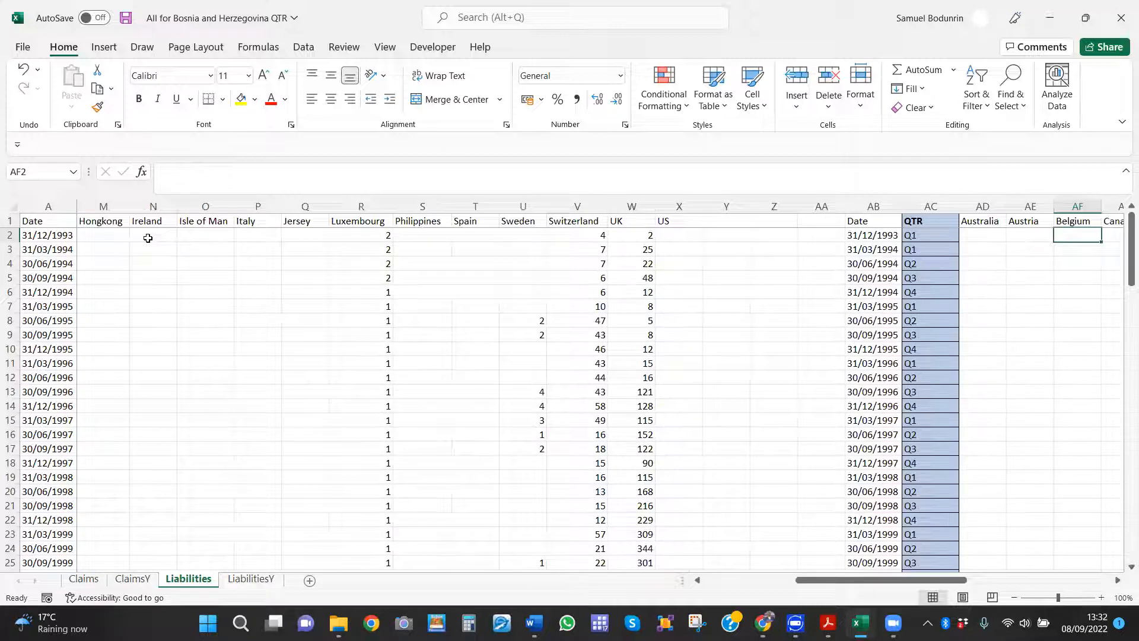
key(Right)
key(Right)
key(Right)
key(Right)
key(Right)
click(671, 235)
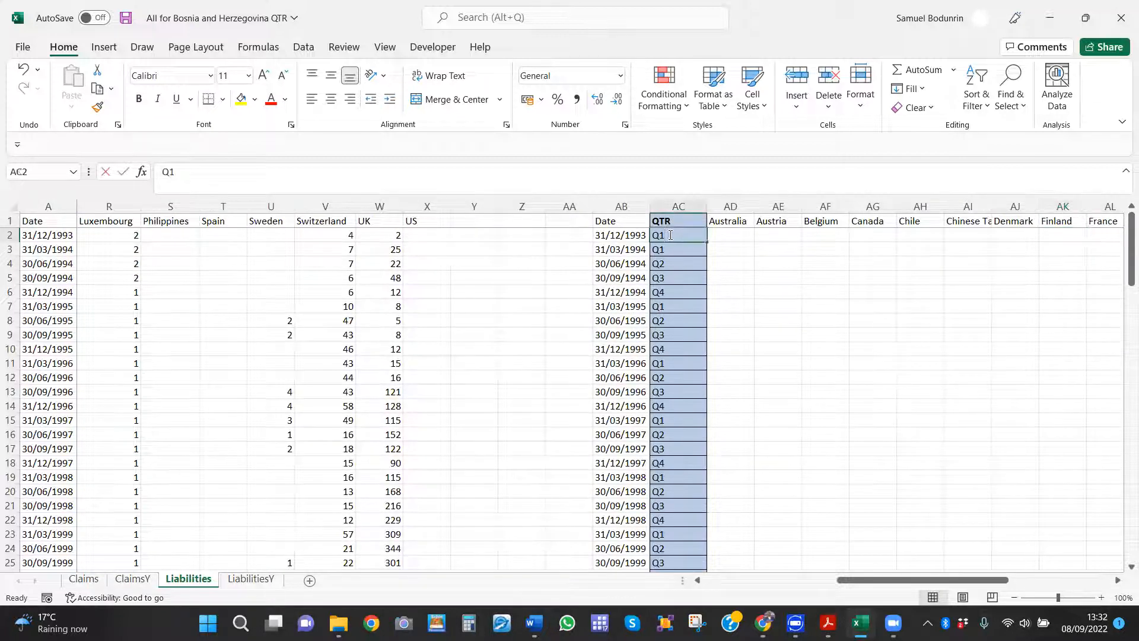
text(Q4)
key(Return)
Step: Link AD2 under the copied Australia header to the original Australia value with =C2
key(Up)
key(Right)
text(=)
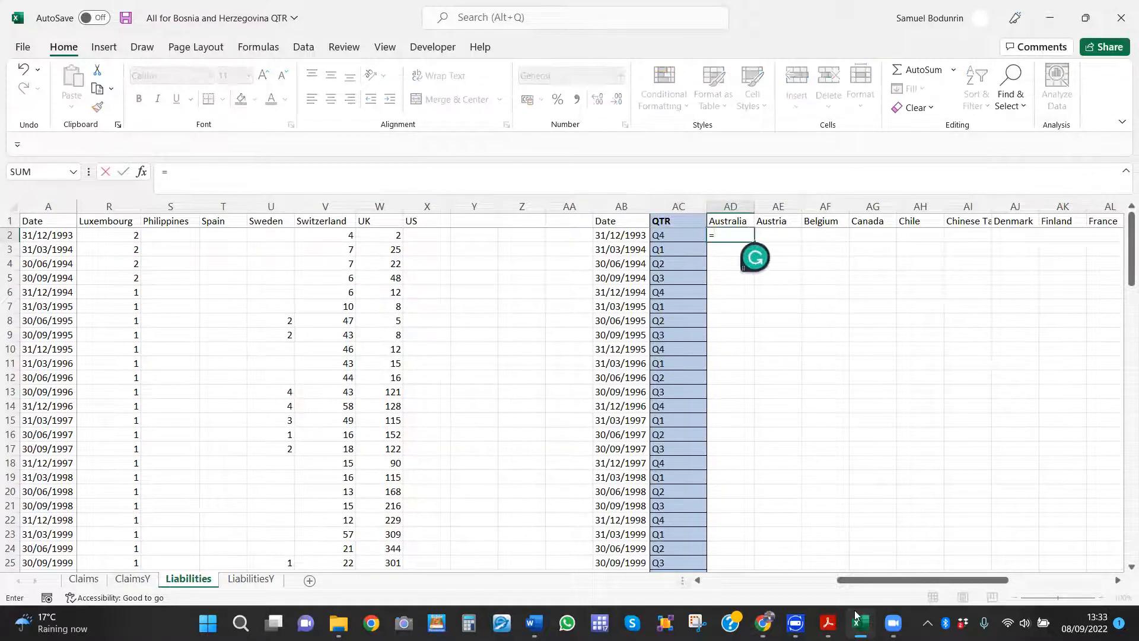
click(807, 584)
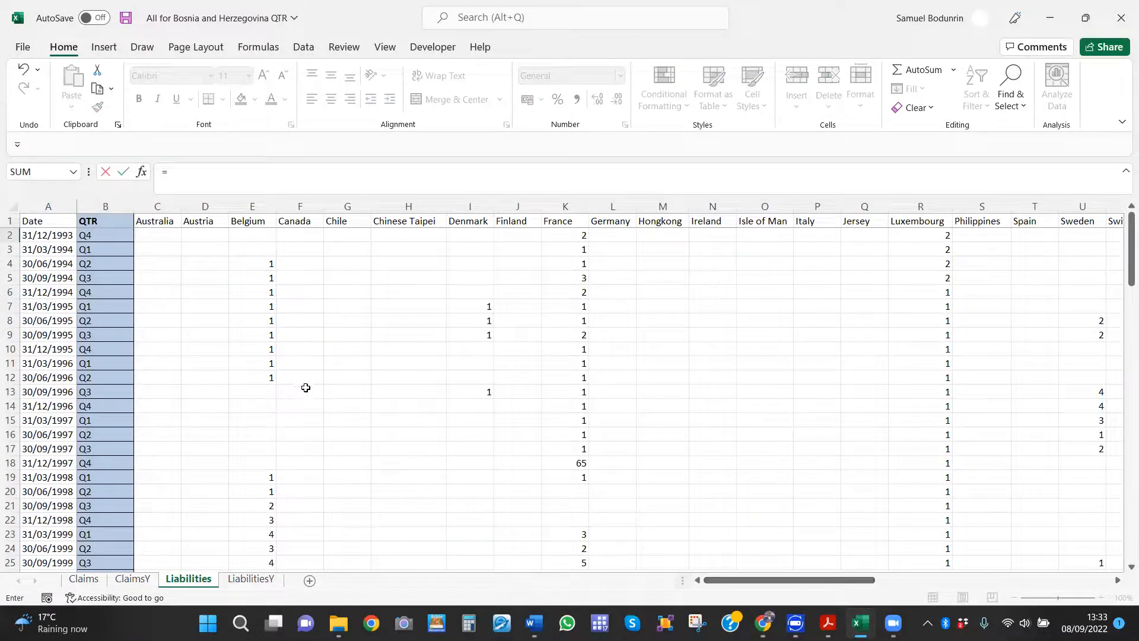
click(154, 239)
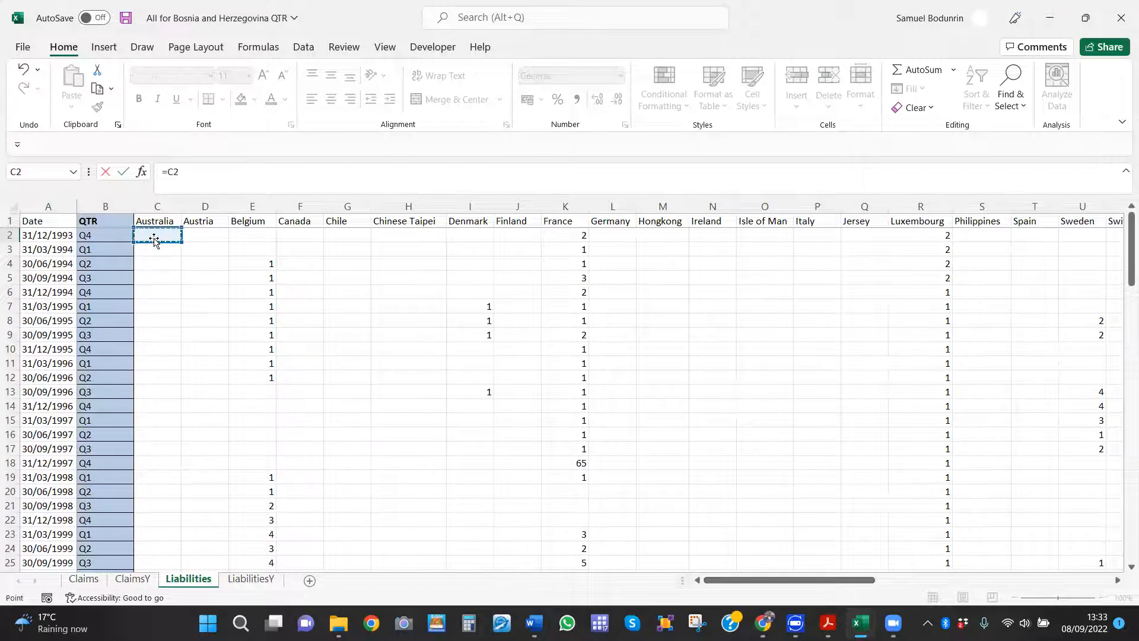
key(Return)
Step: Fill the AD2 formula across row 2 to the US column at AY2 and save the workbook
key(Up)
key(Right)
key(Right)
key(Right)
key(Right)
key(Right)
key(Right)
key(Right)
key(Right)
key(Right)
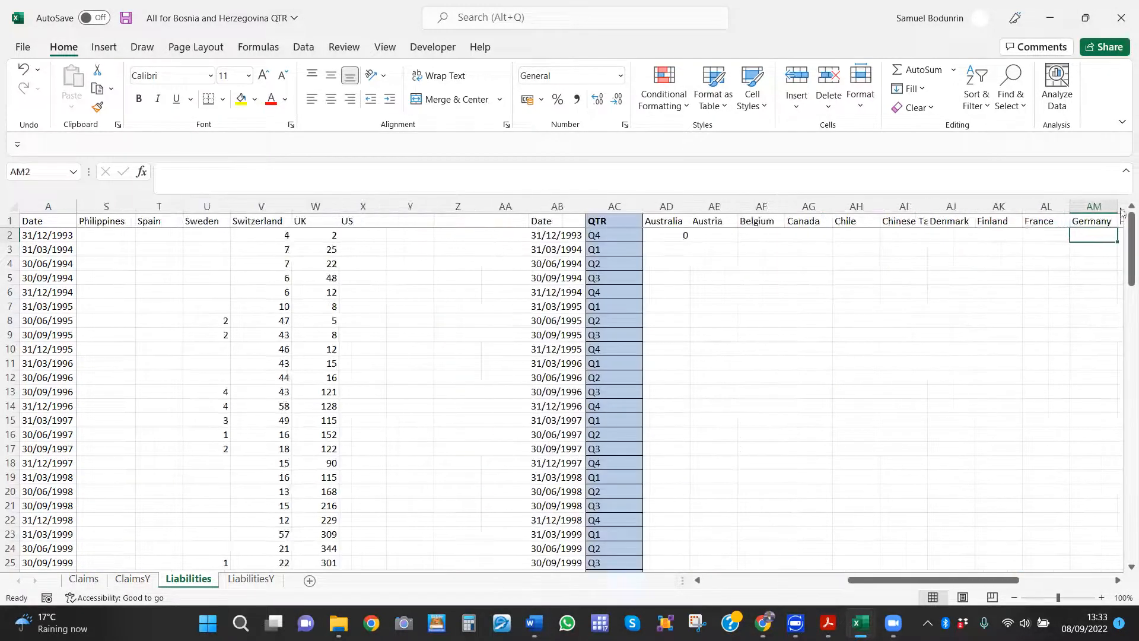
click(676, 233)
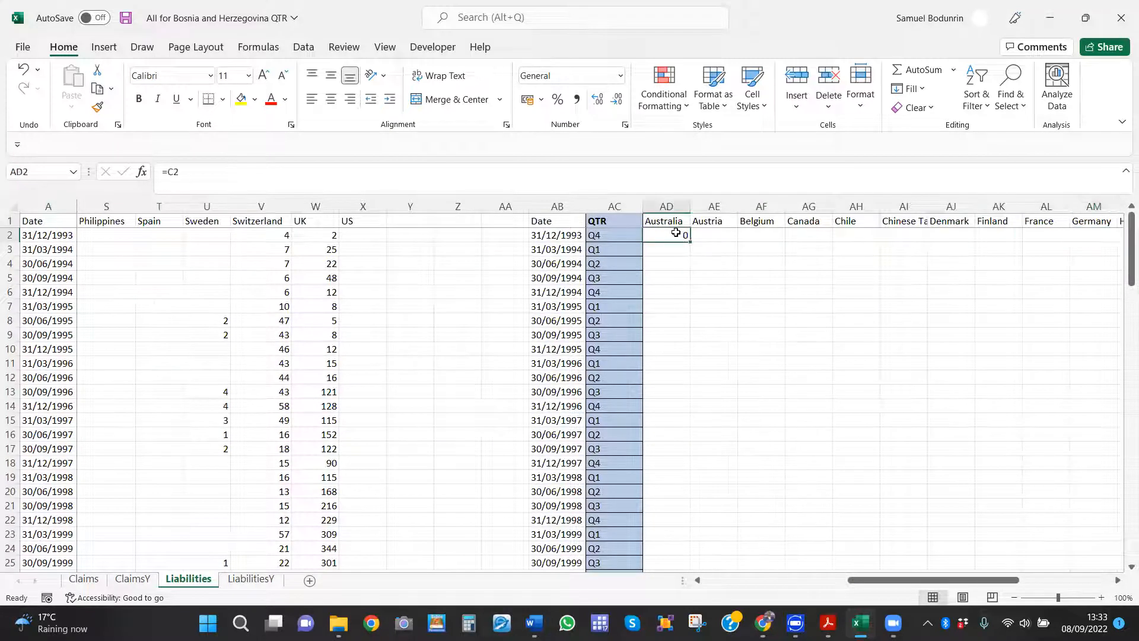
drag(692, 242, 1068, 237)
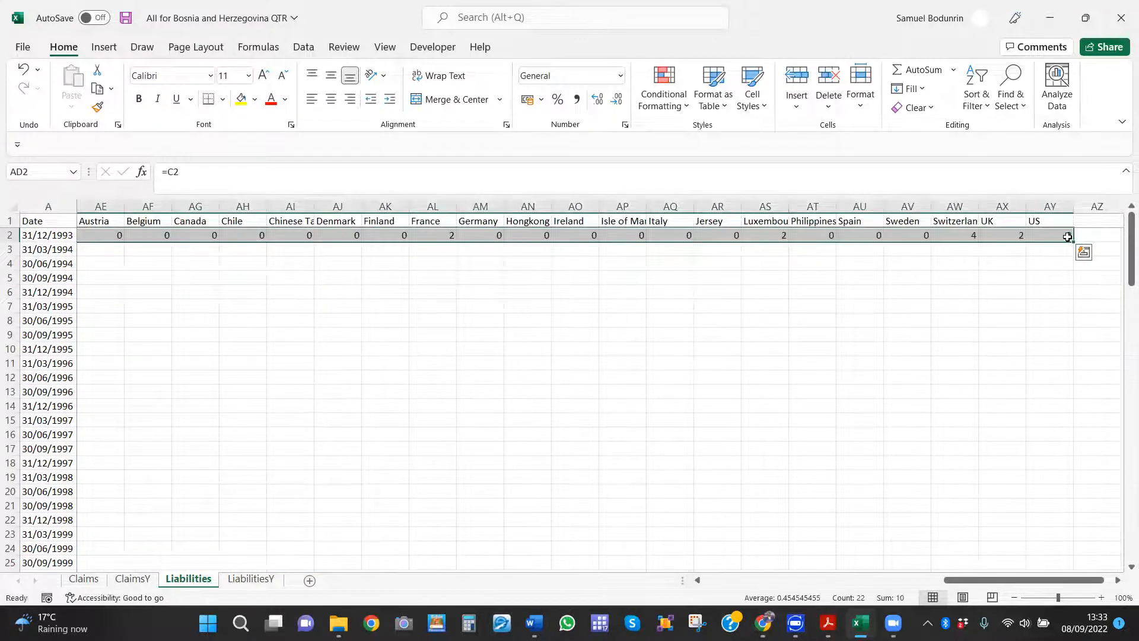
key(ctrl+s)
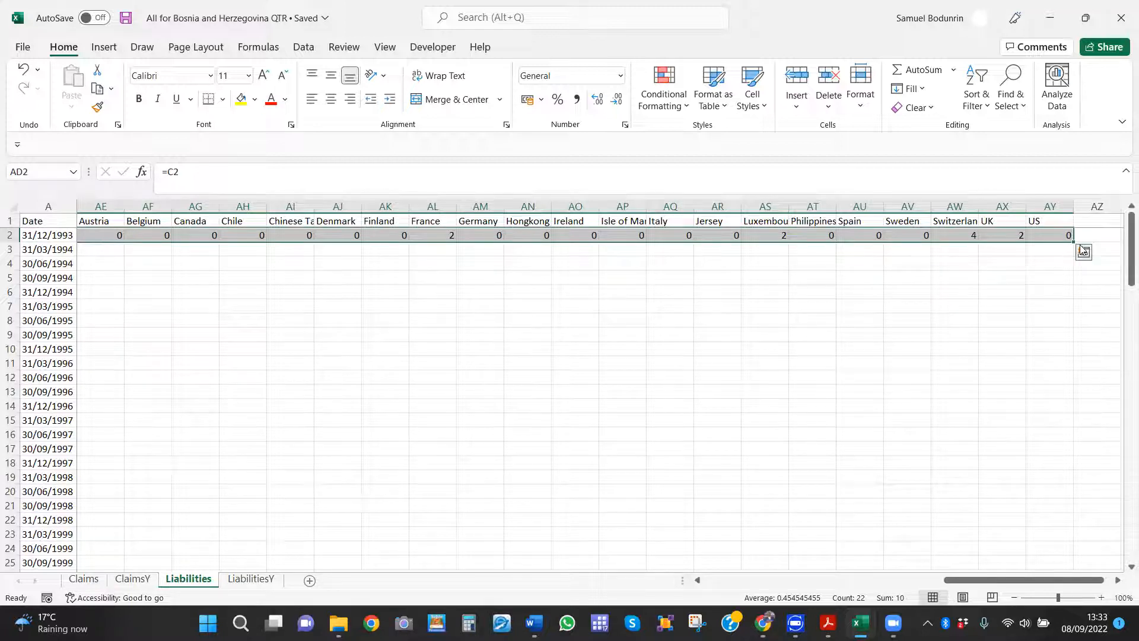
Step: Examine row 2 of the original Liabilities data and compare it with the linked values in the copied country block
key(Left)
key(Left)
key(Left)
key(Left)
key(Left)
key(Left)
key(Left)
key(Left)
key(Left)
key(Left)
key(Left)
key(Left)
key(Left)
key(Left)
key(Left)
key(Left)
key(Left)
key(Left)
key(Left)
key(Left)
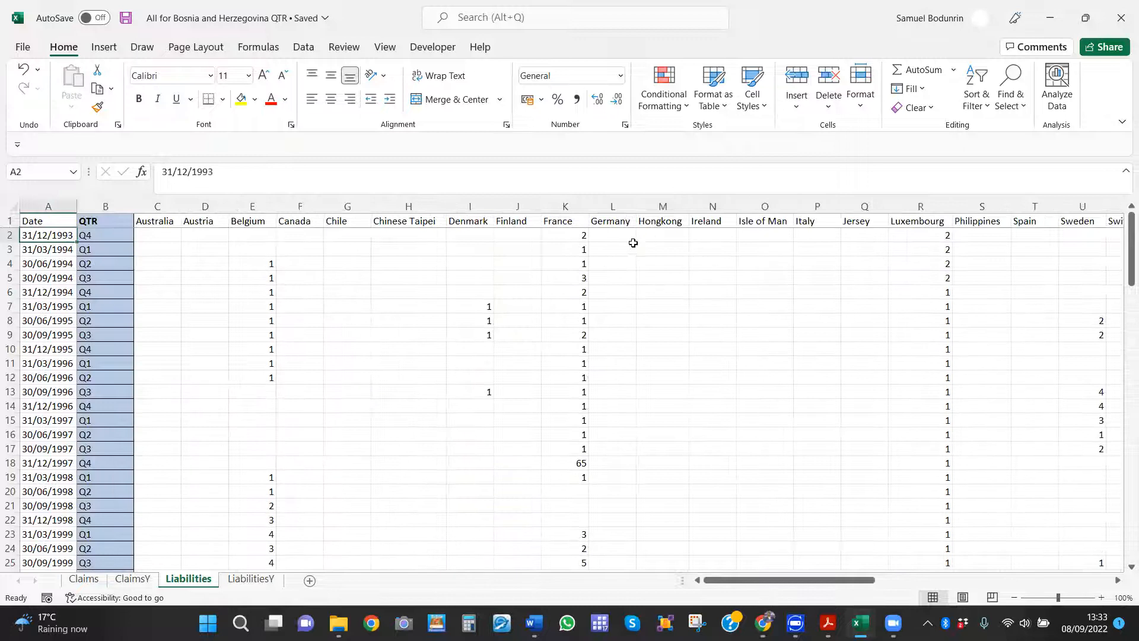
key(Right)
key(Right)
key(Right)
key(Right)
key(Right)
key(Right)
key(Right)
key(Right)
key(Right)
key(Right)
key(Right)
key(Right)
key(Right)
key(Right)
key(Right)
key(Right)
key(Right)
key(Right)
key(Right)
key(Right)
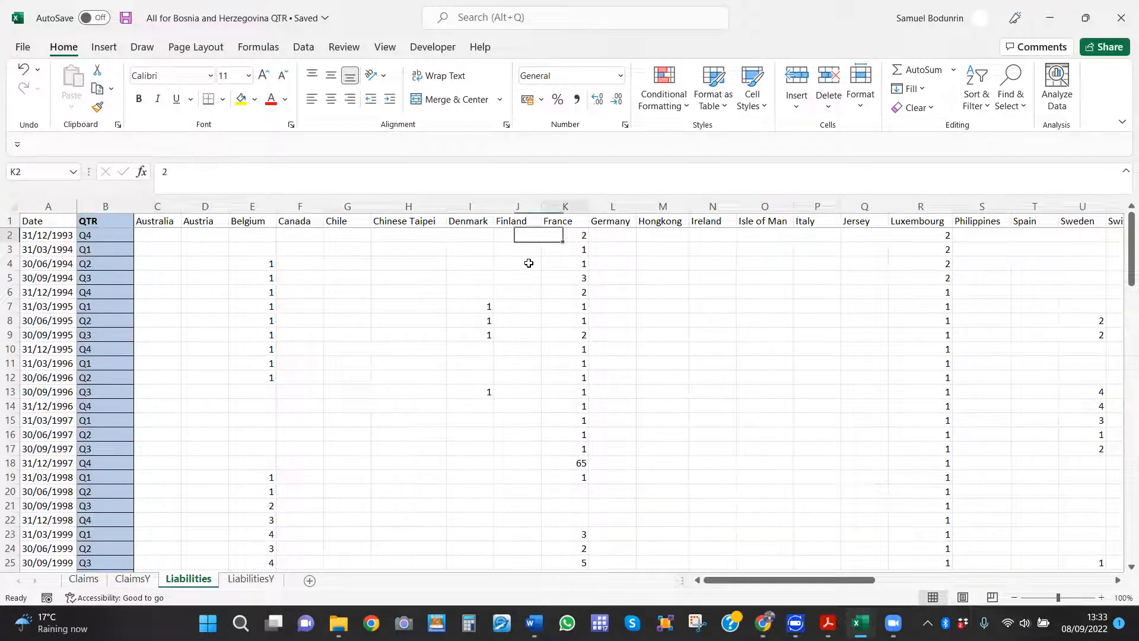
key(Right)
key(Right)
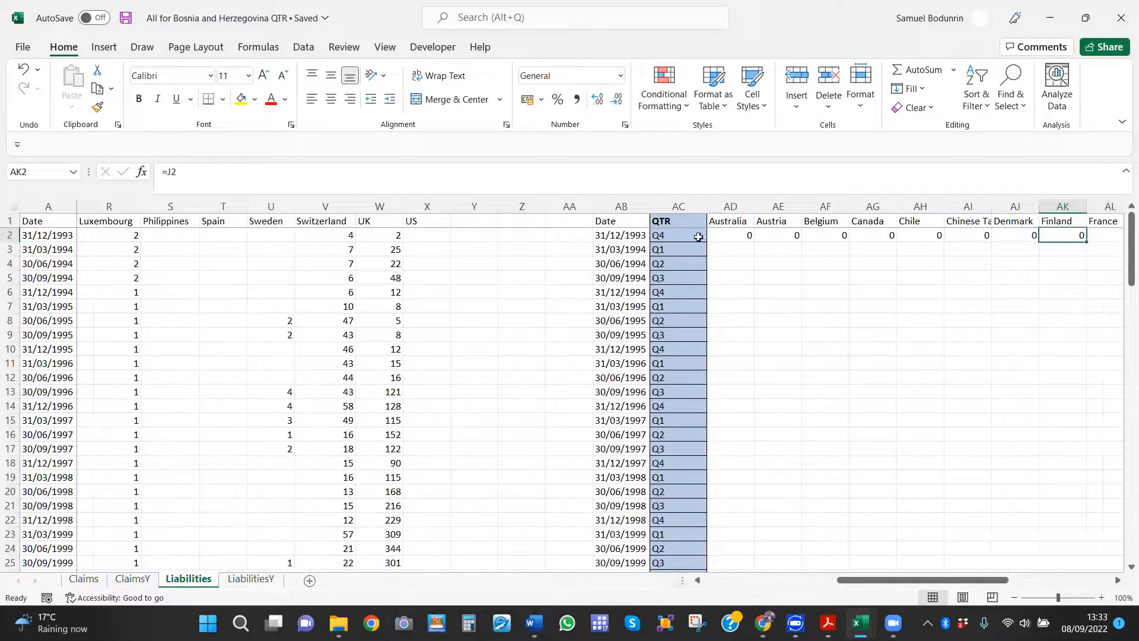
Step: Copy the yearly sum formula =IF($B3="Q1",SUM(C3:C6),0) from Y3 in the Claims sheet's calculation block
click(728, 247)
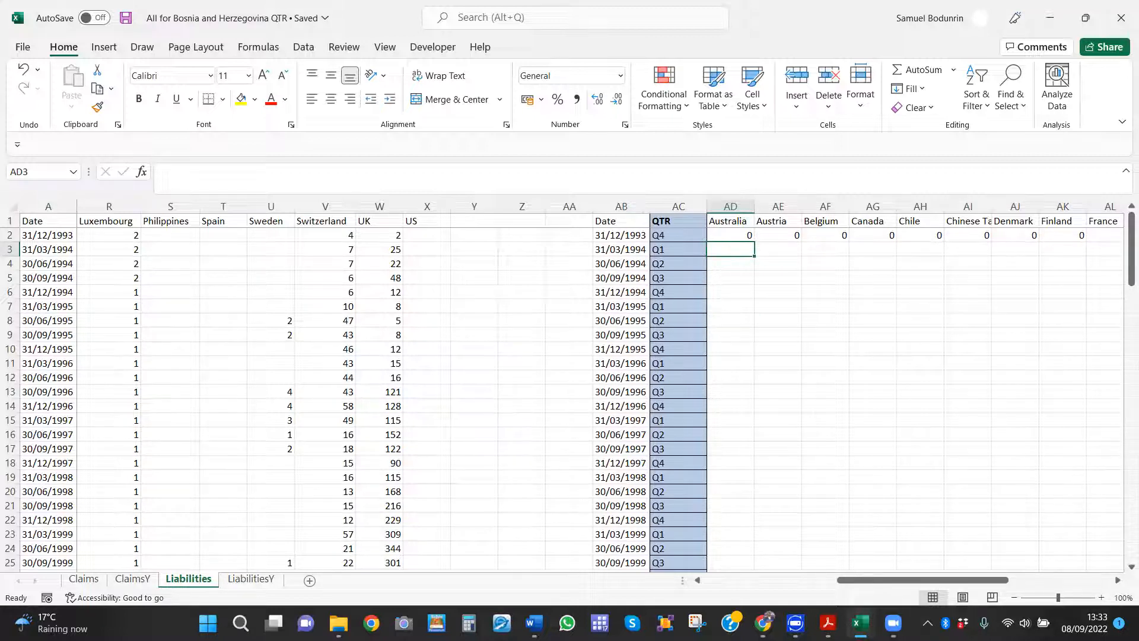
mouse_move(858, 623)
click(86, 579)
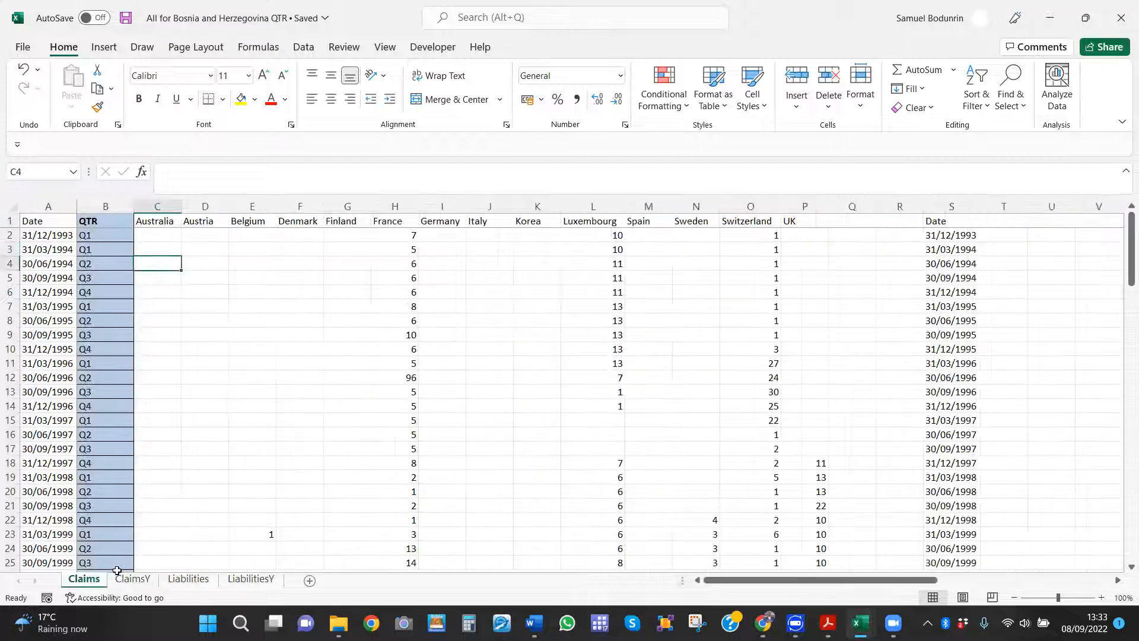
key(Right)
key(Right)
key(Right)
key(Right)
key(Right)
key(Right)
key(Right)
key(Right)
key(Right)
key(Right)
key(Right)
key(Right)
key(Right)
key(Right)
key(Right)
key(Right)
key(Right)
key(Right)
key(Right)
key(Right)
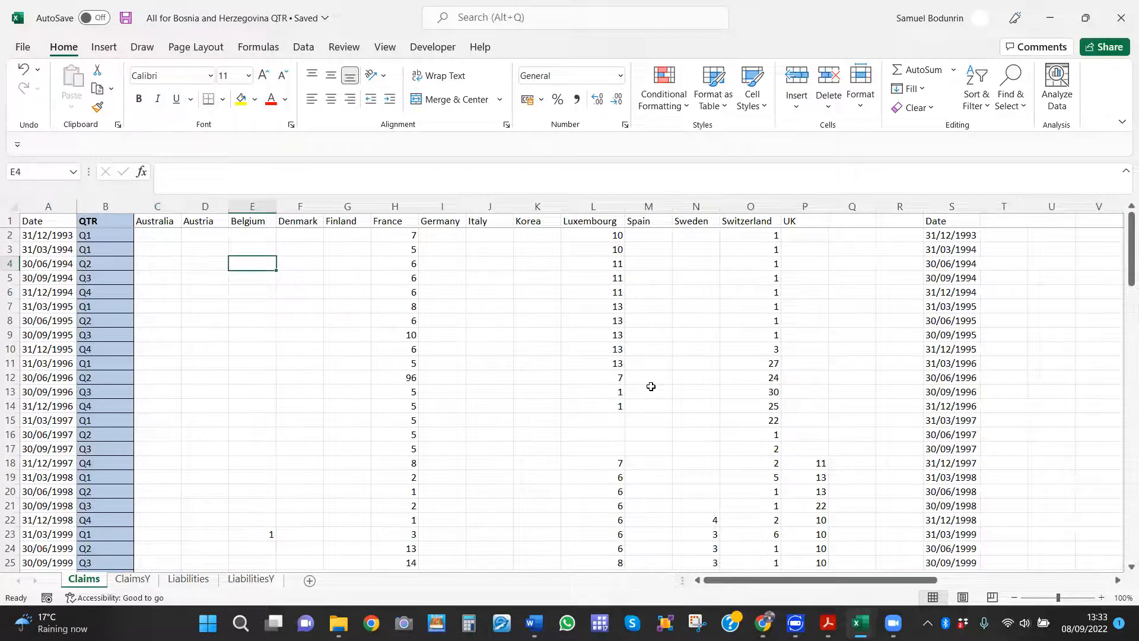
scroll(651, 386, right, 3)
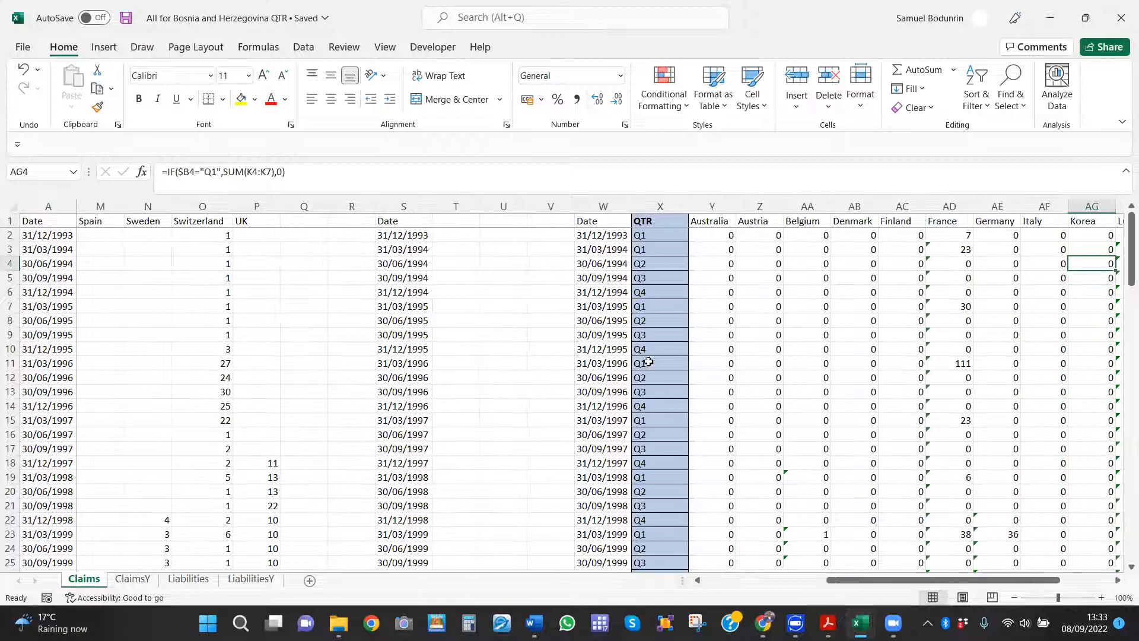
click(715, 253)
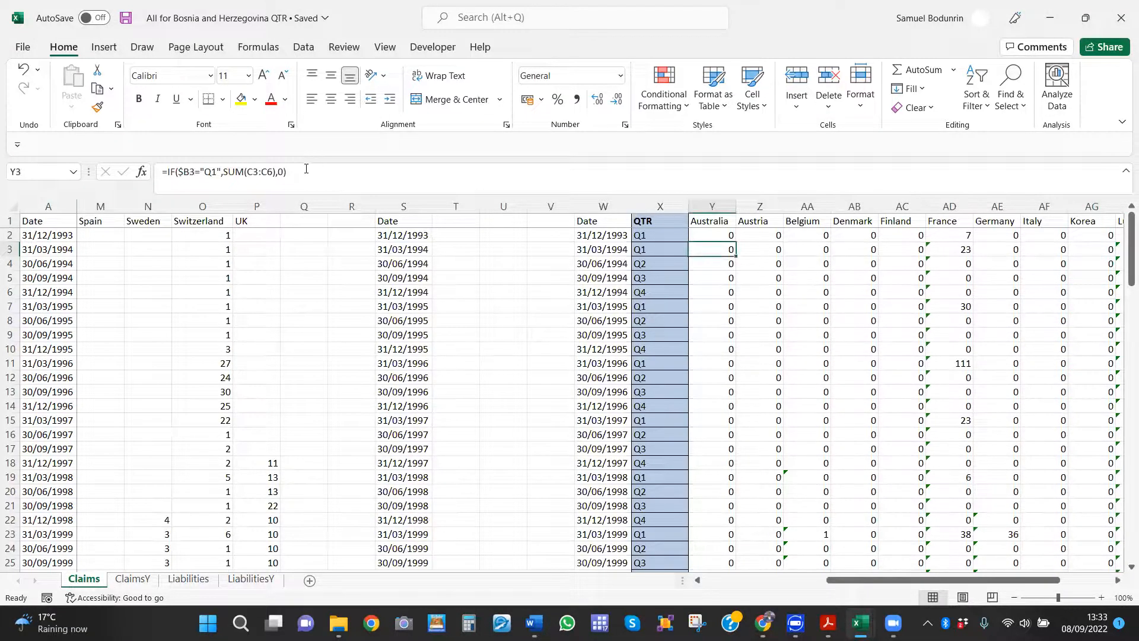
drag(297, 173, 137, 184)
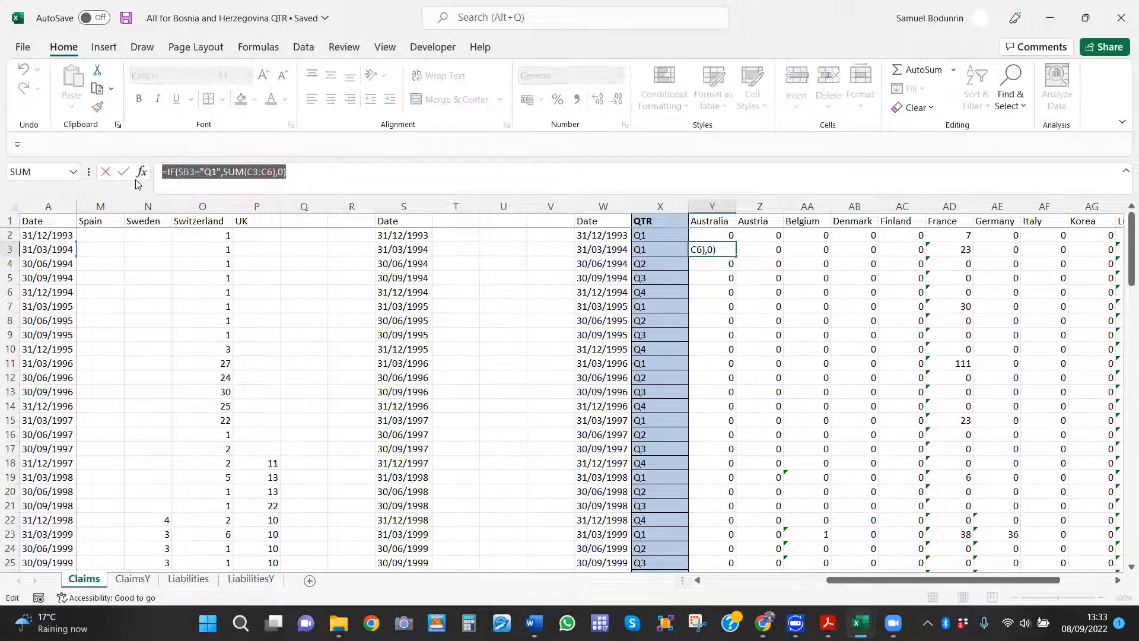
text(=)
click(251, 578)
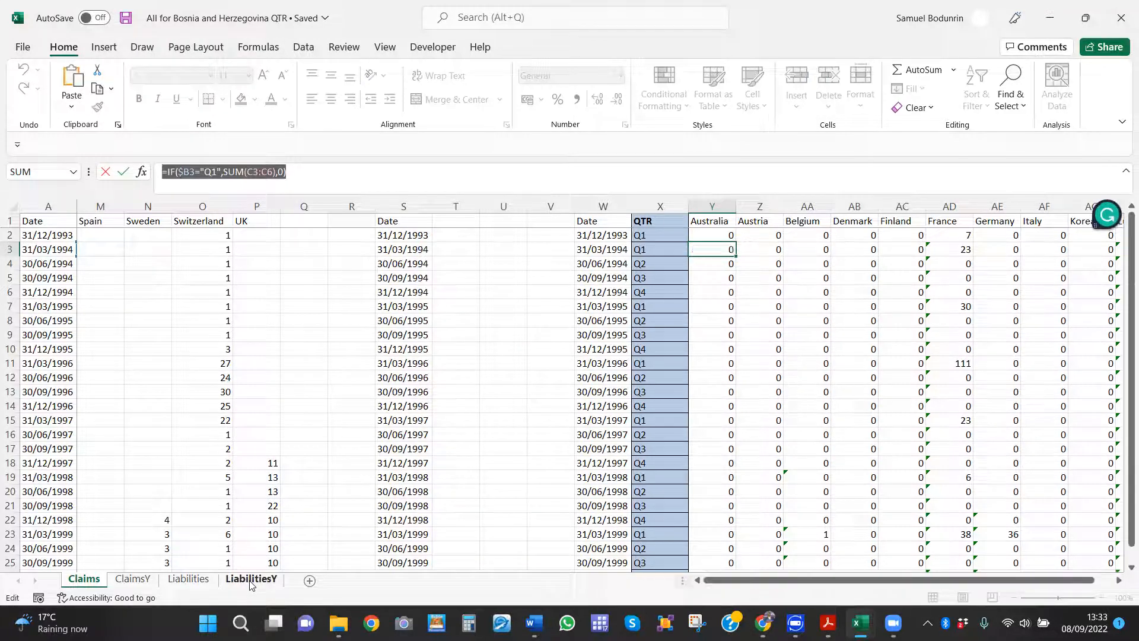
click(200, 579)
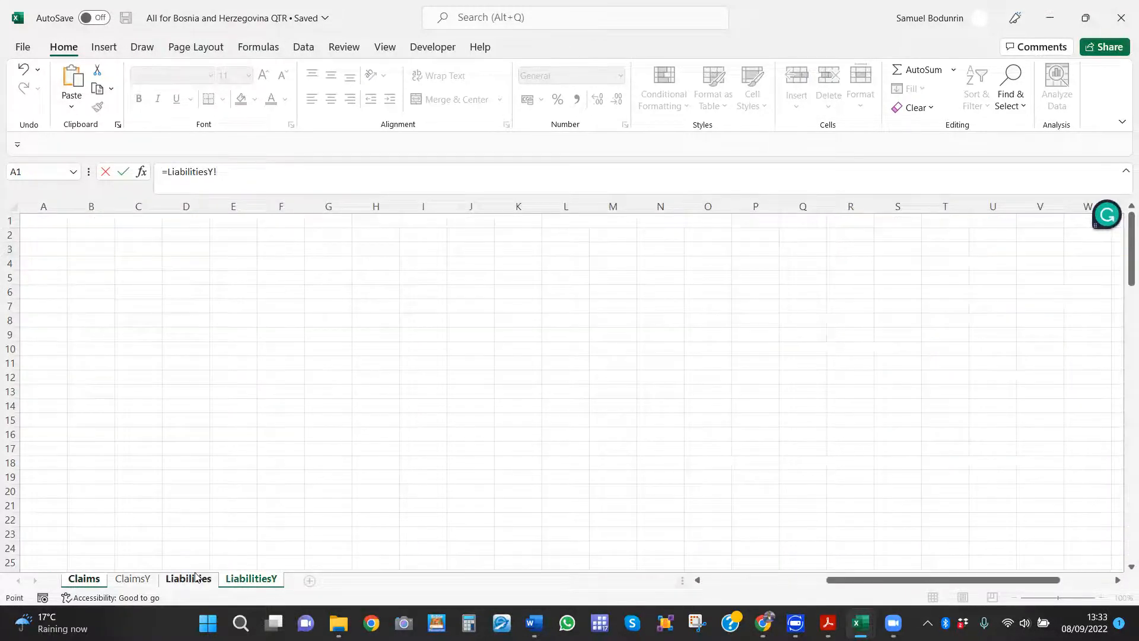
click(730, 254)
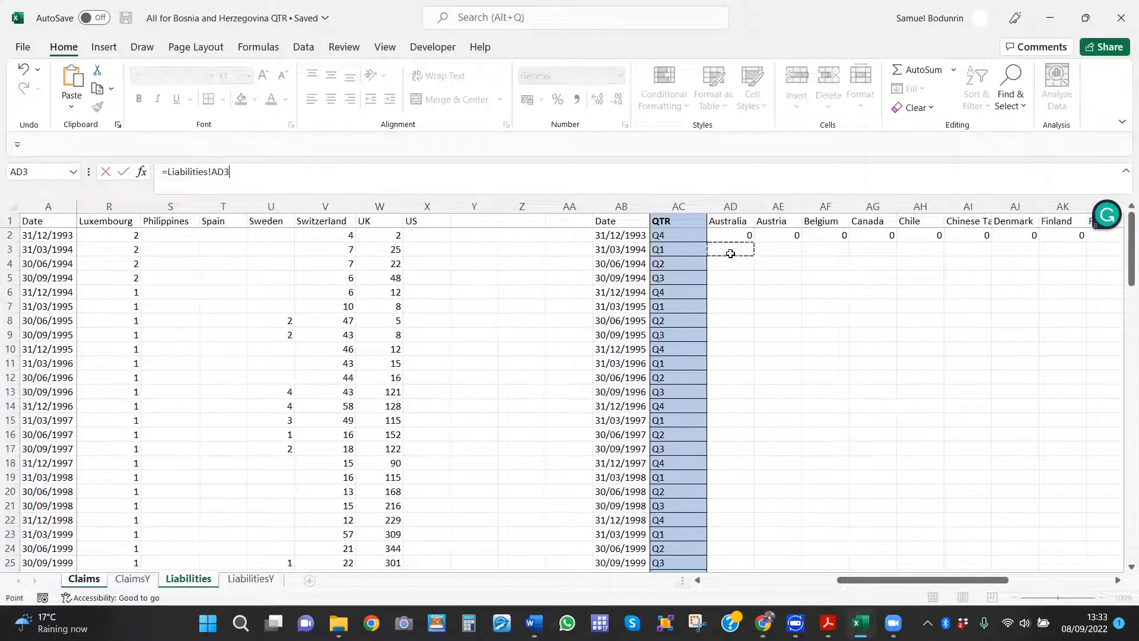
key(ctrl+v)
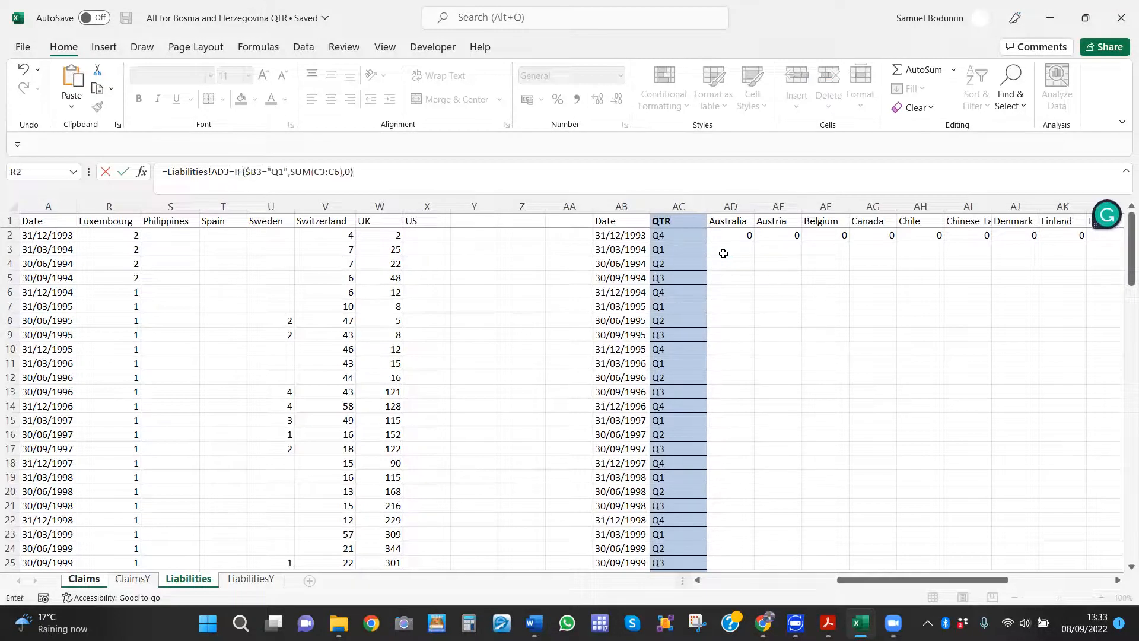
key(ctrl+z)
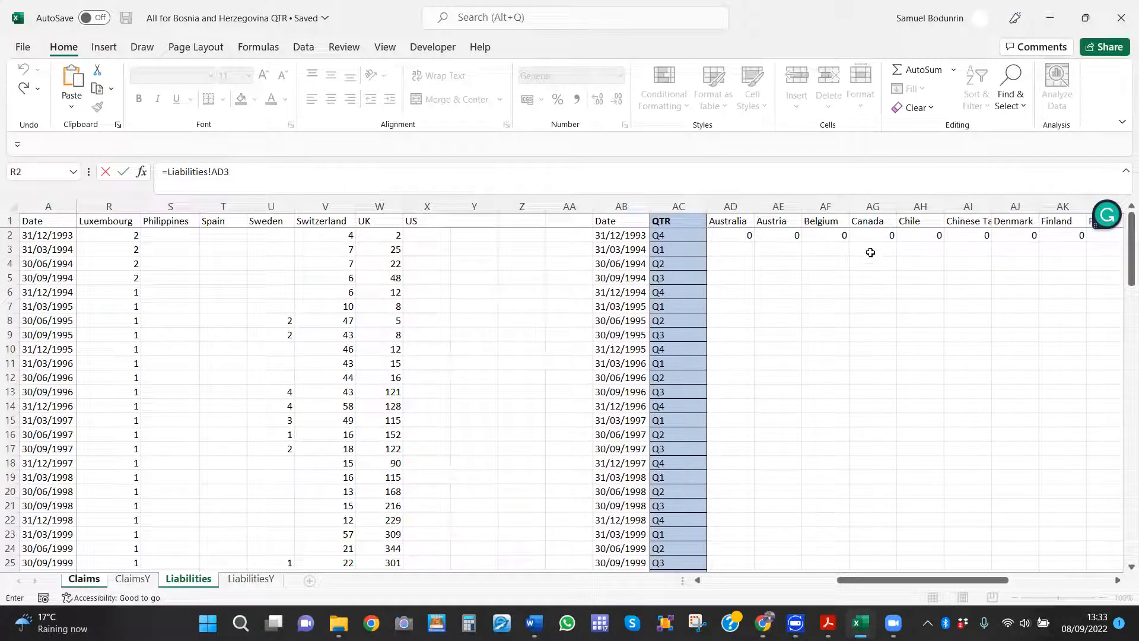
key(Escape)
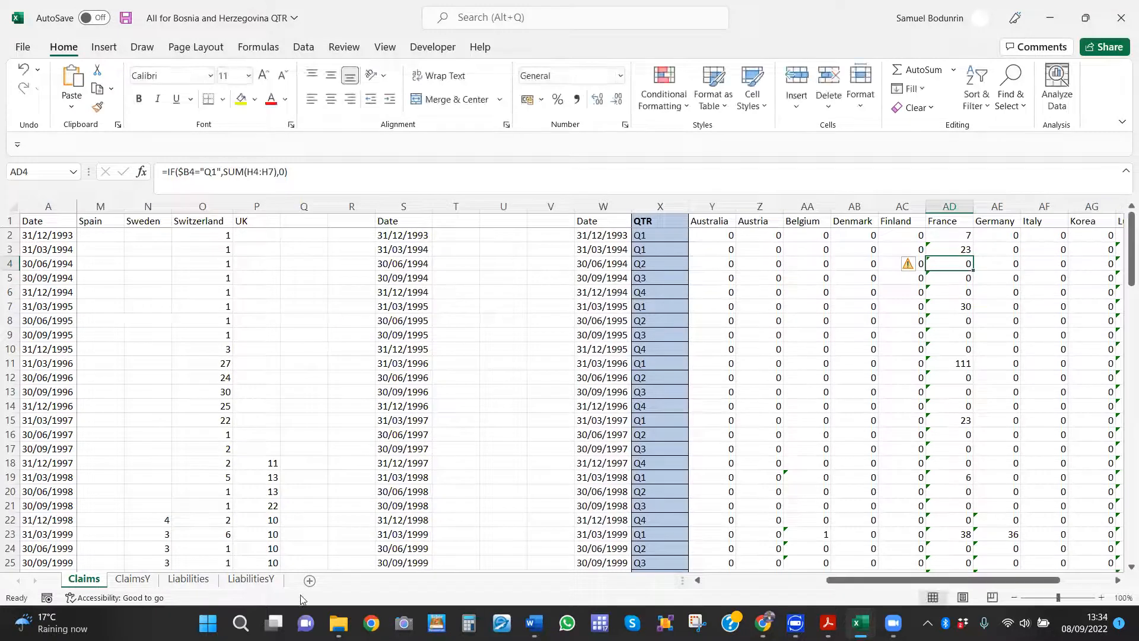
Step: Paste the formula =IF($B3="Q1",SUM(C3:C6),0) into AD3 of the Liabilities sheet and reopen it for editing
click(195, 579)
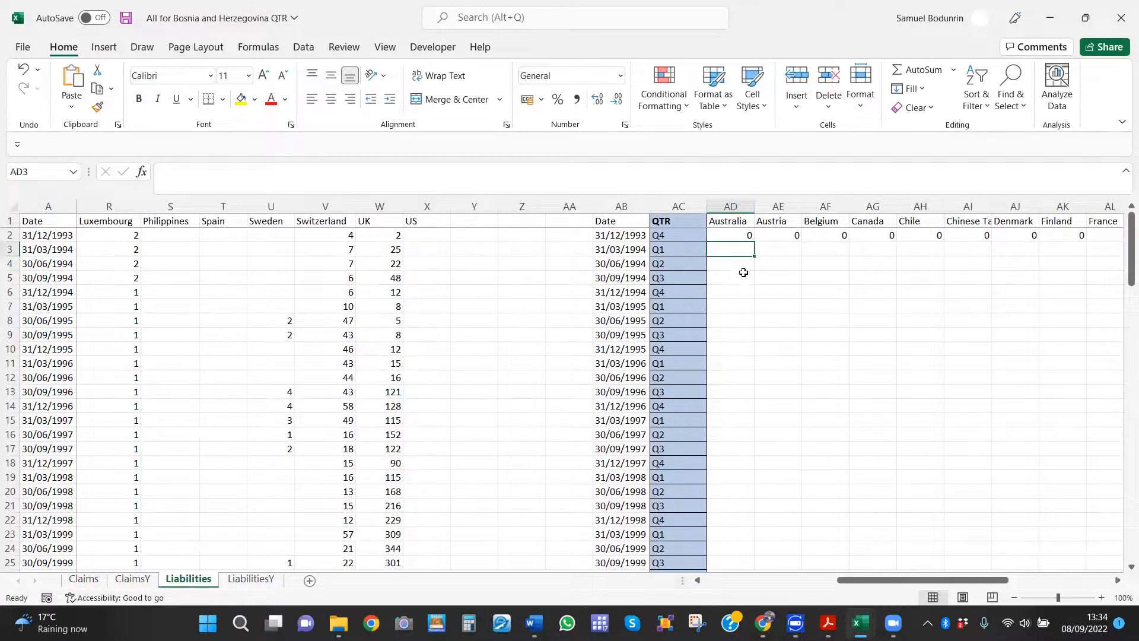
key(ctrl+v)
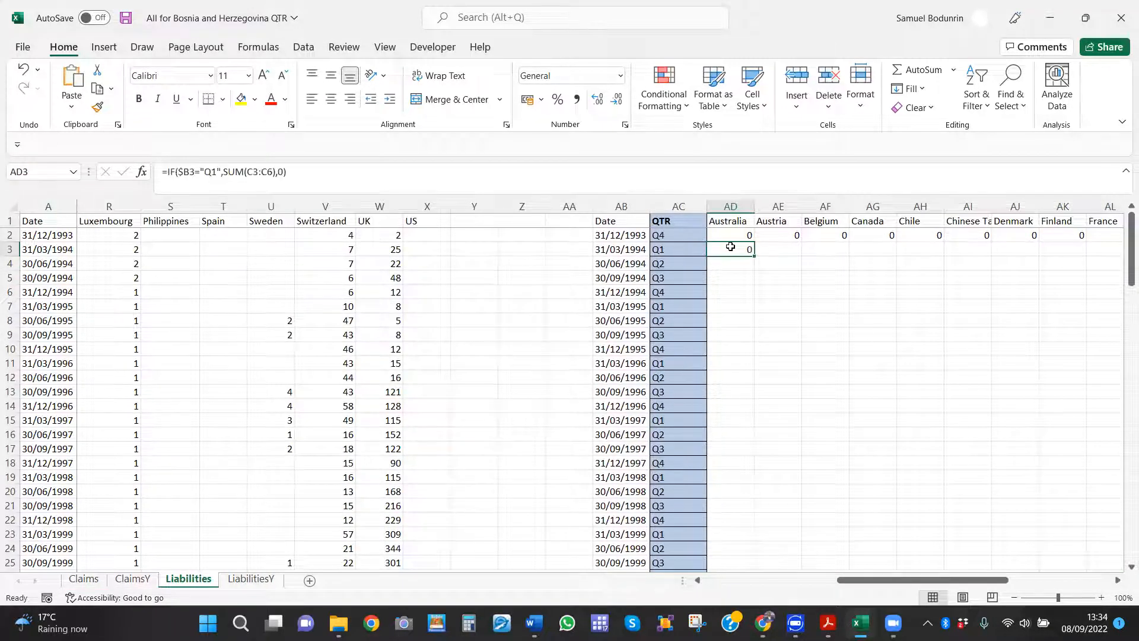
click(346, 179)
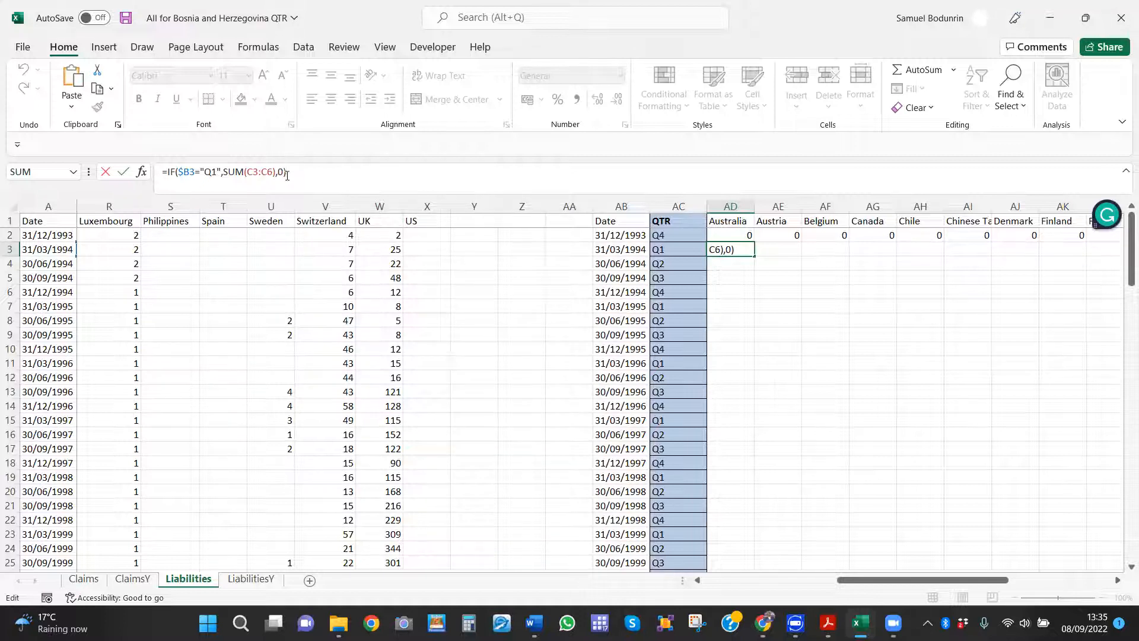
key(Return)
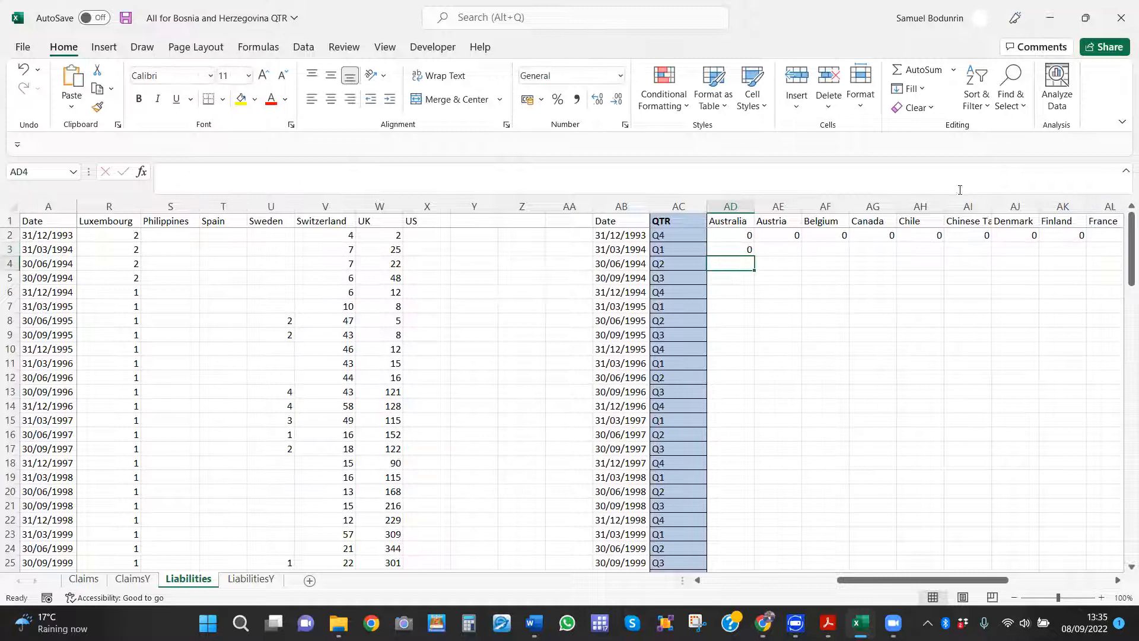
double_click(743, 250)
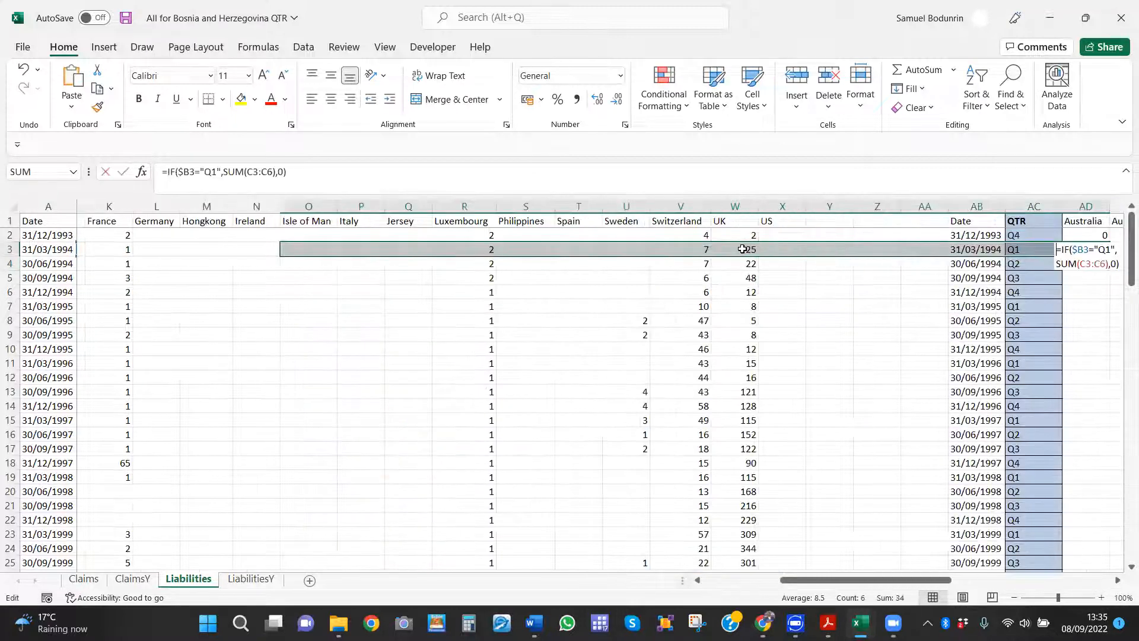
Step: Check which cells of the original Liabilities data the Q1 sum formula in AD3 refers to
key(Escape)
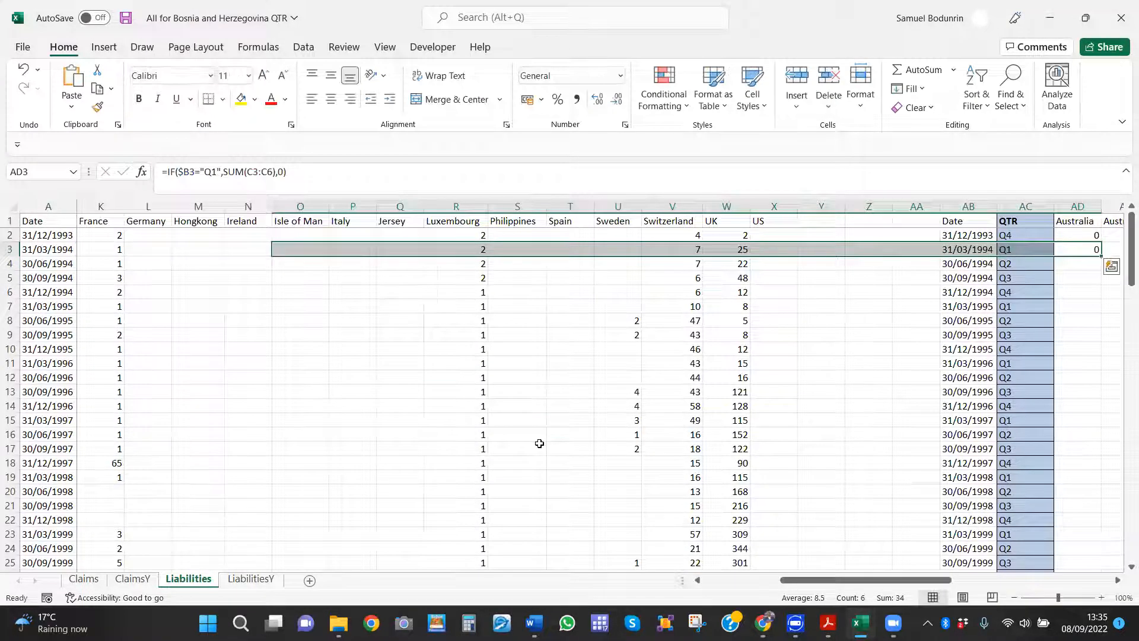
click(539, 444)
key(Right)
key(Right)
key(Right)
key(Right)
key(Right)
key(Right)
key(Right)
key(Right)
key(Right)
key(Right)
key(Right)
key(Right)
key(Right)
key(Right)
key(Right)
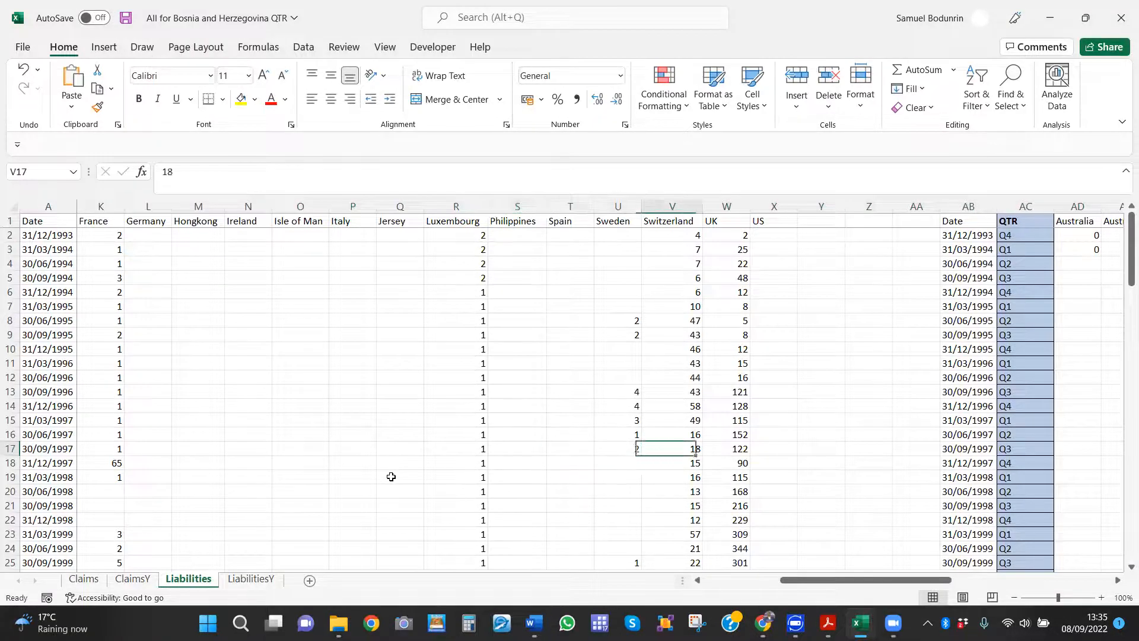
key(Right)
key(Right)
key(Right)
key(Right)
key(Right)
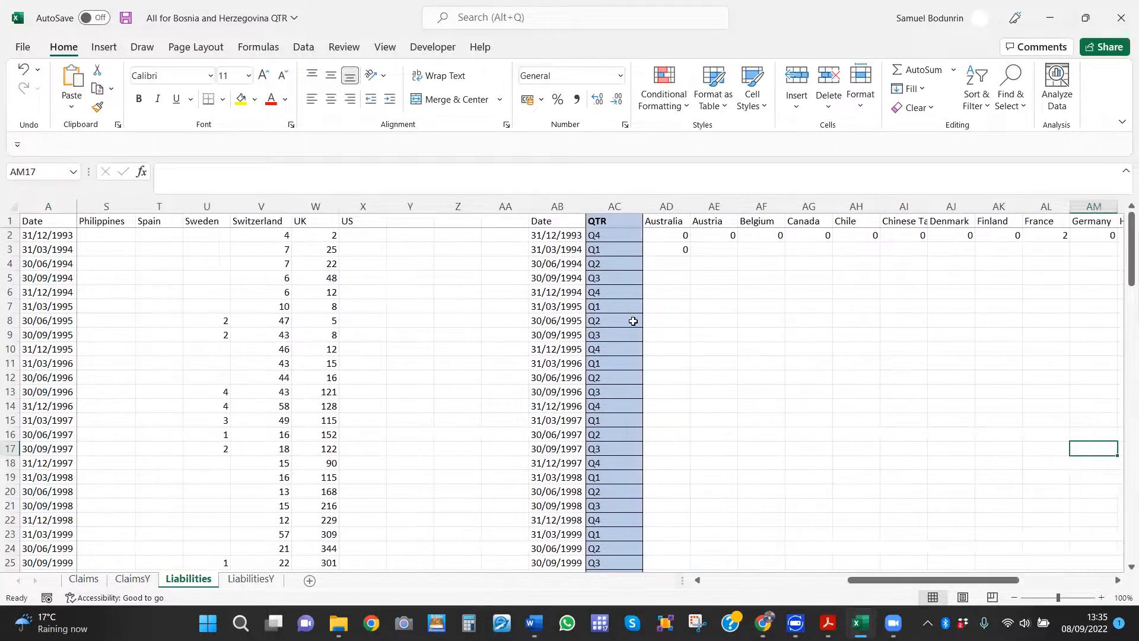
double_click(667, 249)
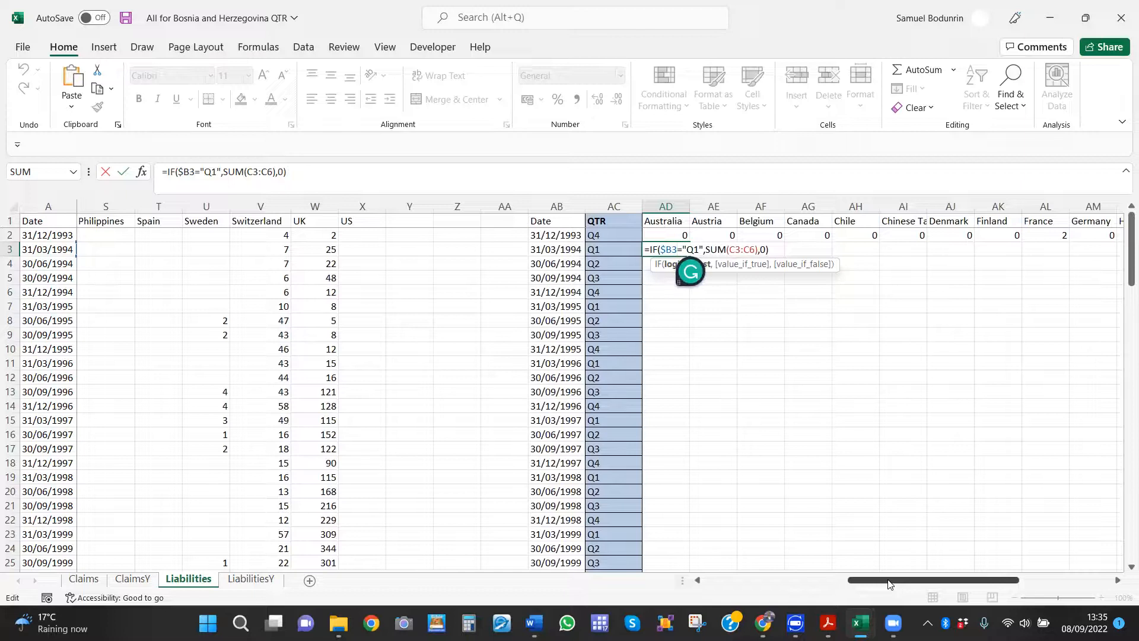
scroll(890, 585, left, 6)
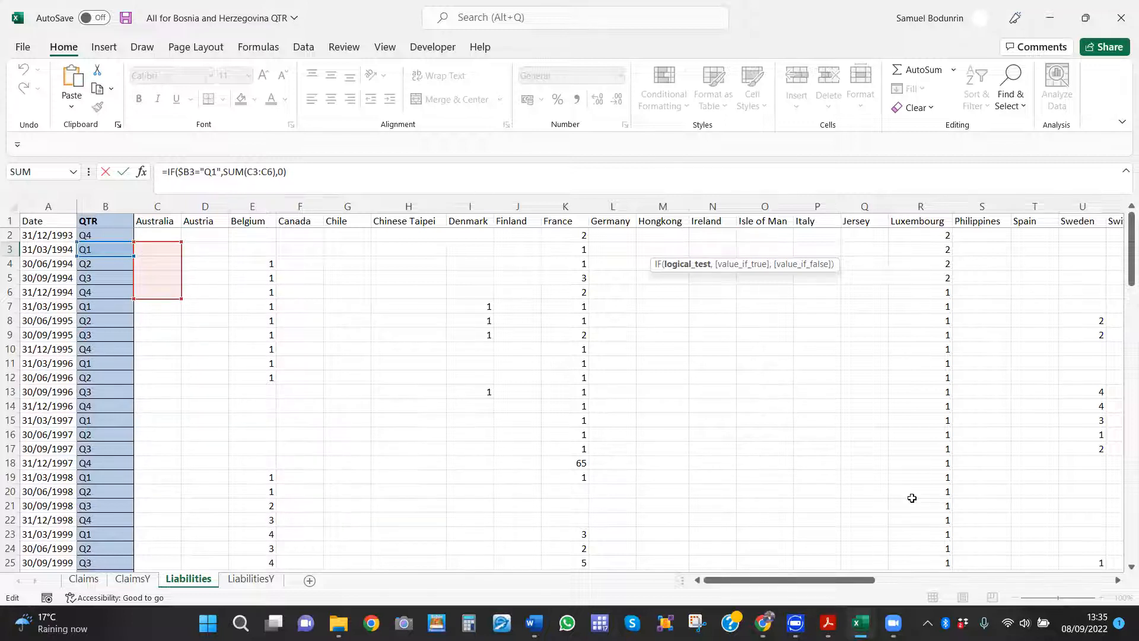
key(ctrl+Return)
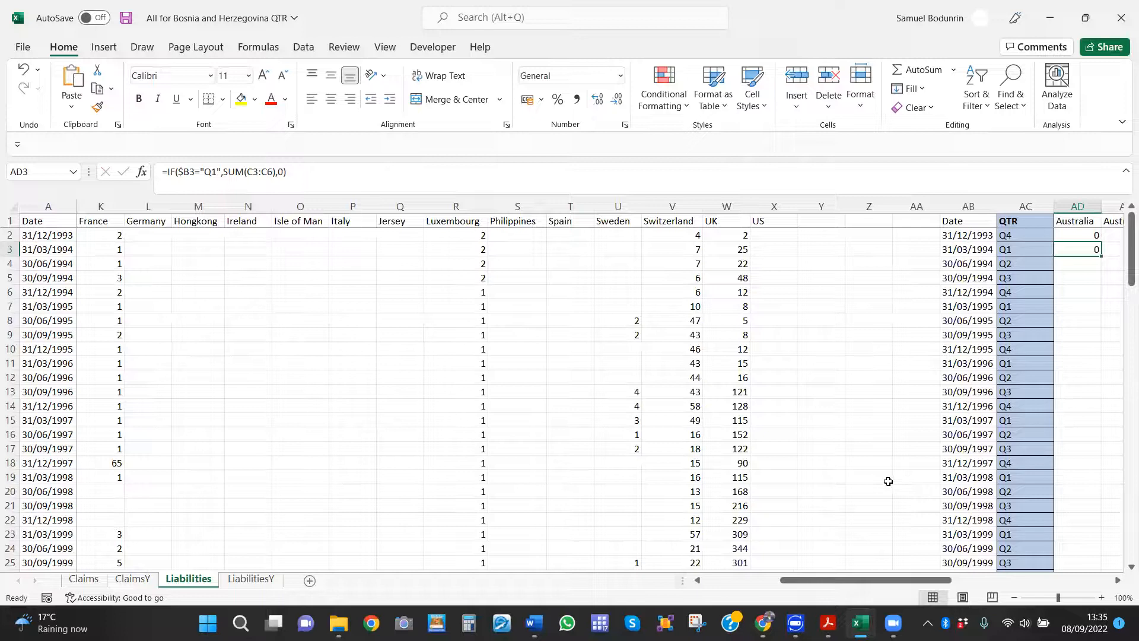
Step: Fill the yearly sum formula from AD3 down the Australia column to row 114
key(Right)
key(Right)
key(Right)
key(Right)
key(Right)
key(Right)
key(Right)
key(Right)
key(Right)
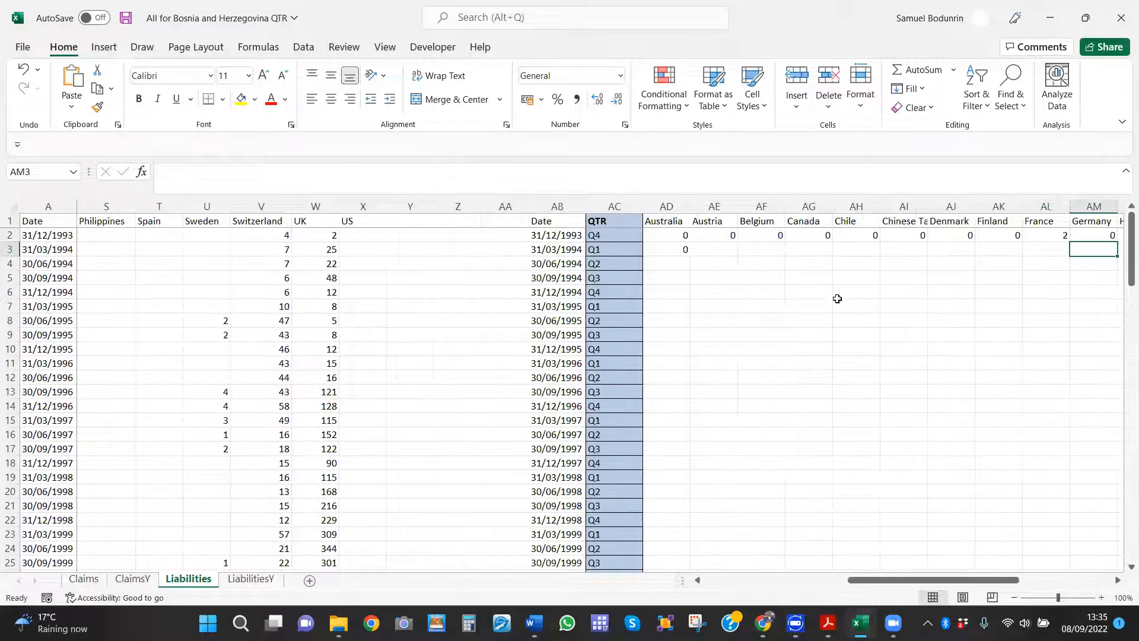
click(669, 250)
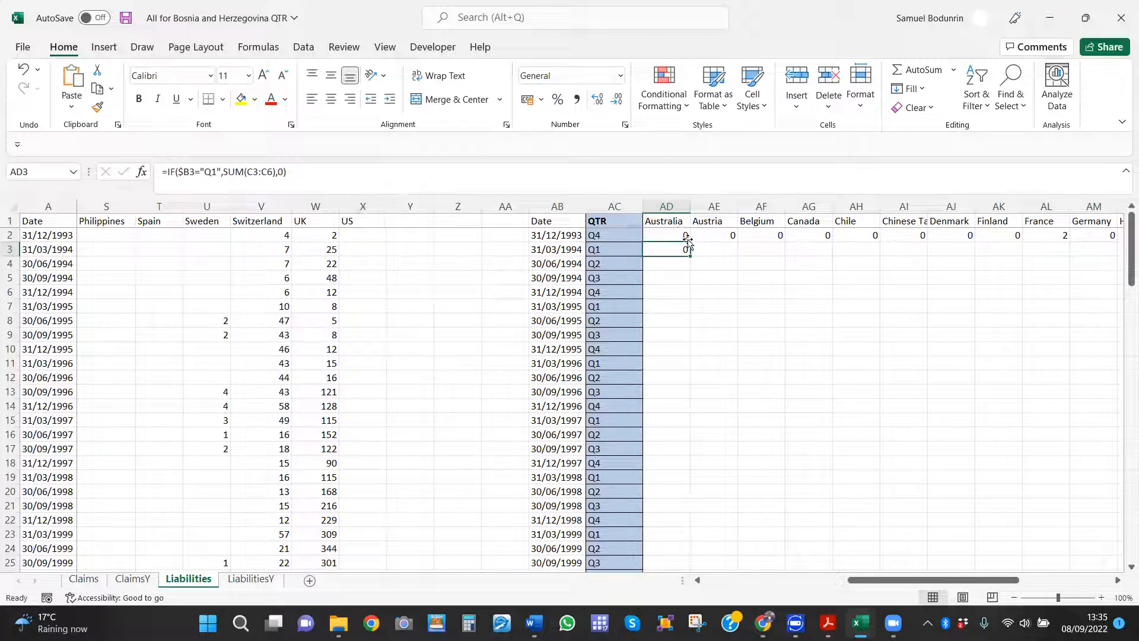
drag(690, 255, 676, 538)
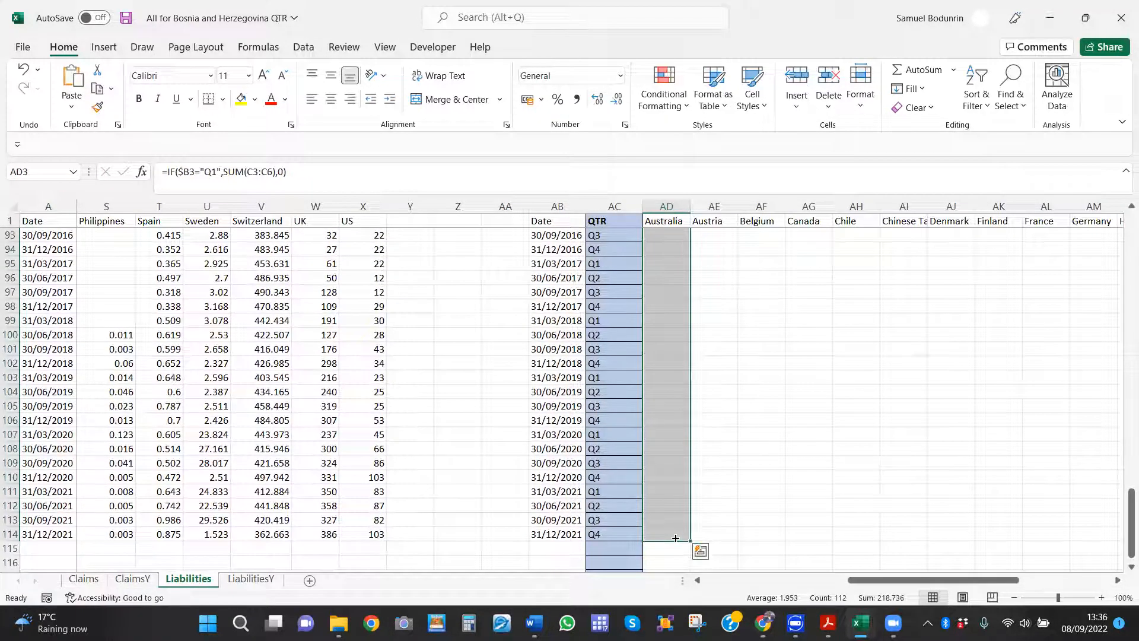
click(730, 504)
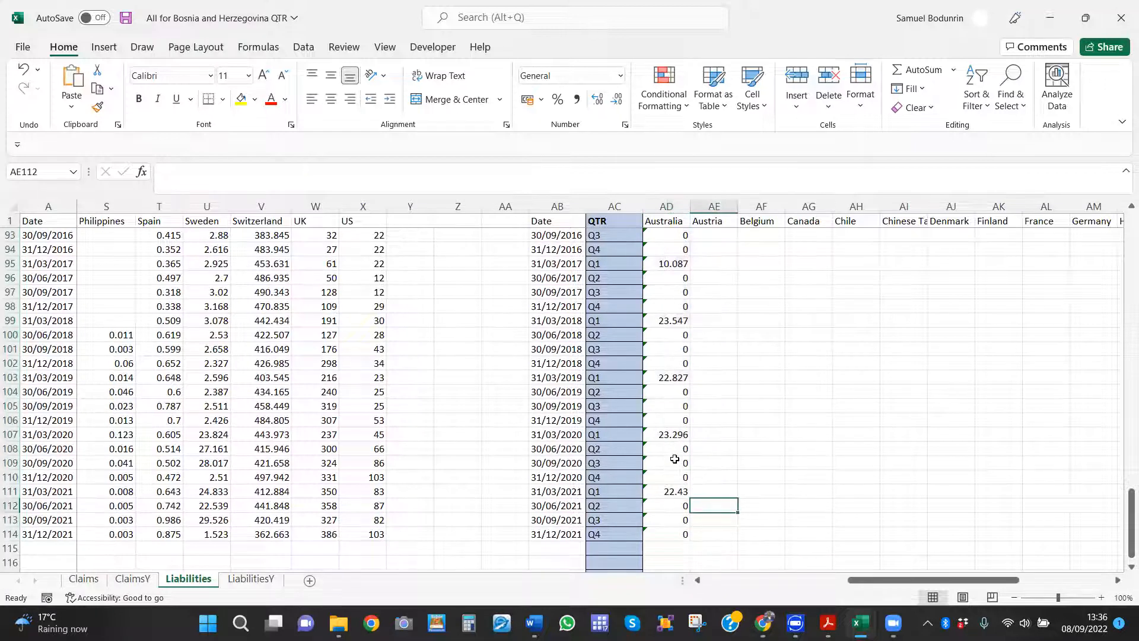
key(Page_Up)
key(Page_Up)
key(Page_Up)
key(Page_Up)
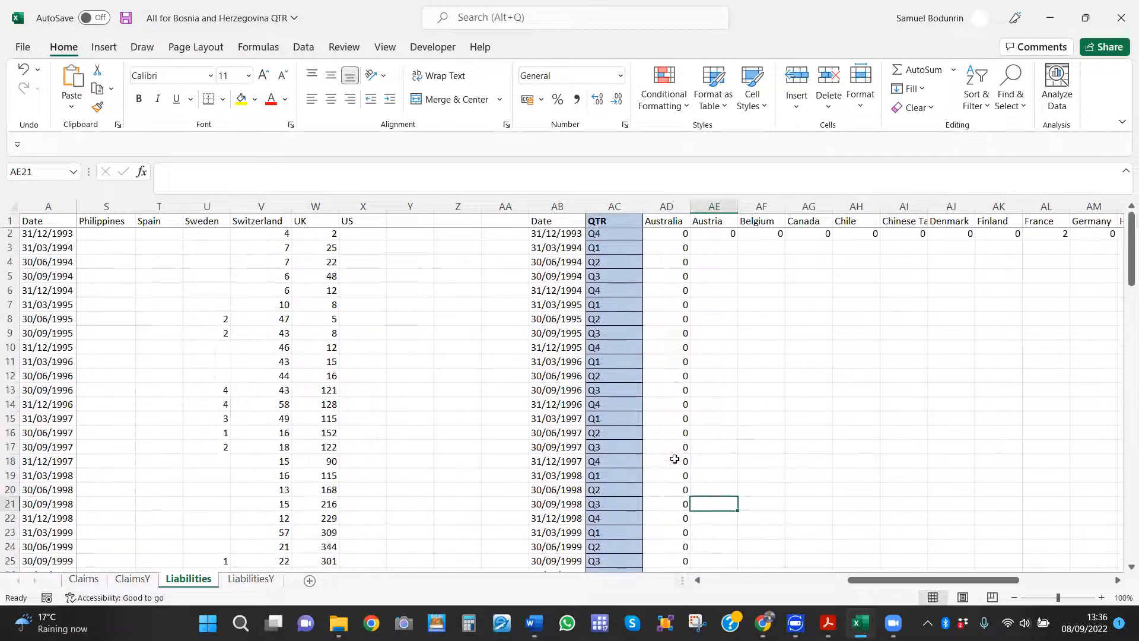
Step: Fill the Australia formulas in AD2:AD114 across all country columns to the US column at AY
click(667, 236)
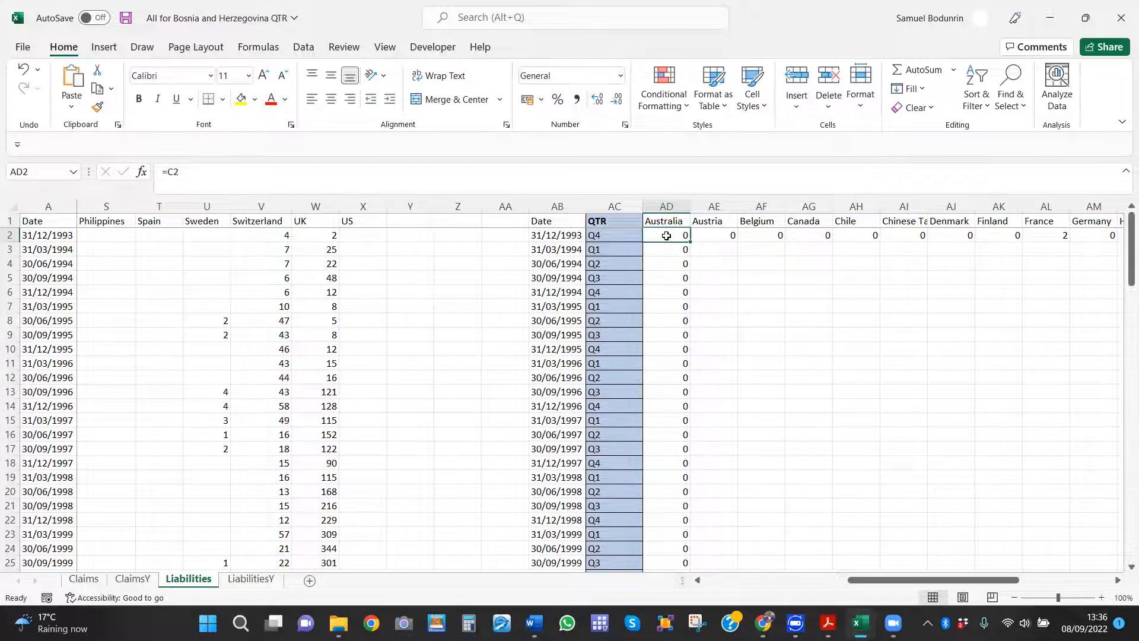
key(ctrl+shift+Down)
key(ctrl+d)
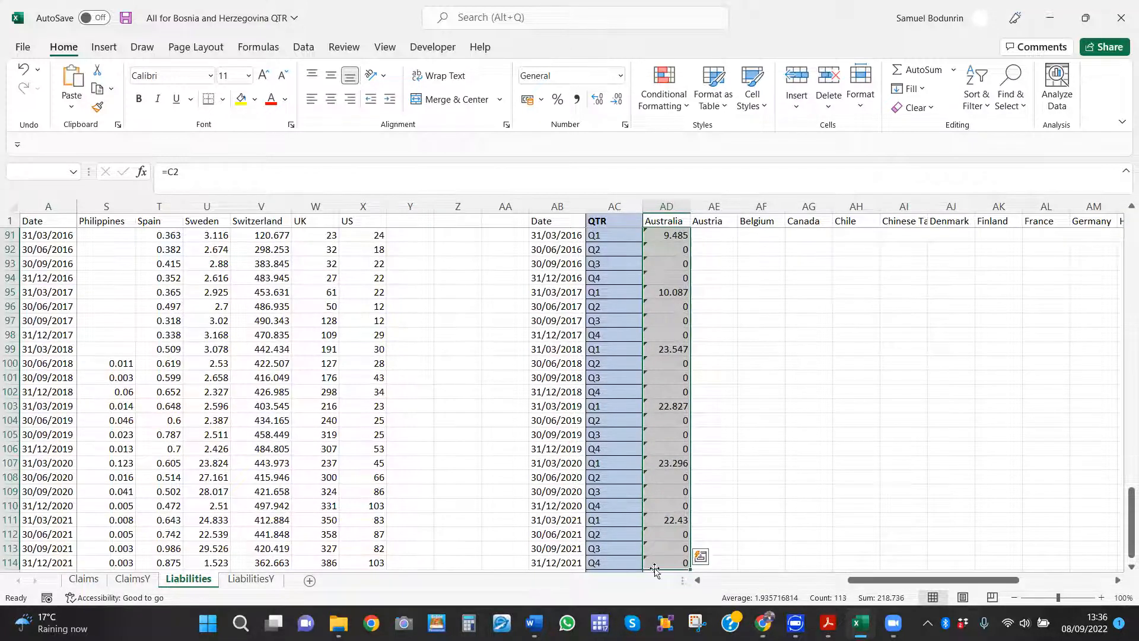
drag(690, 569, 1054, 580)
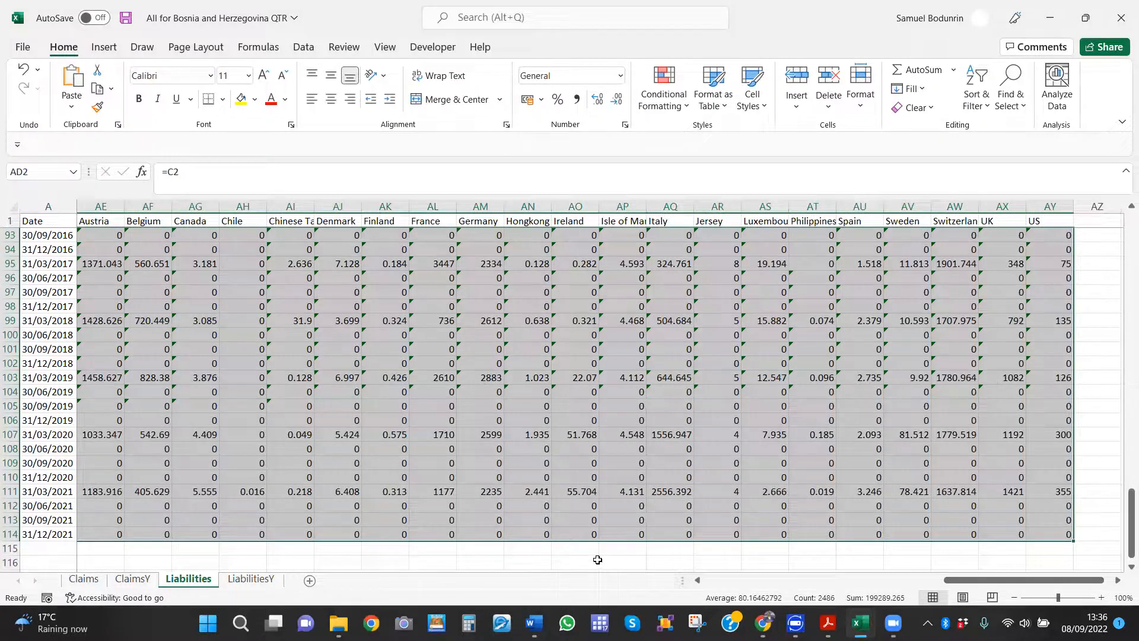
key(Left)
key(Left)
key(Left)
key(Left)
key(Left)
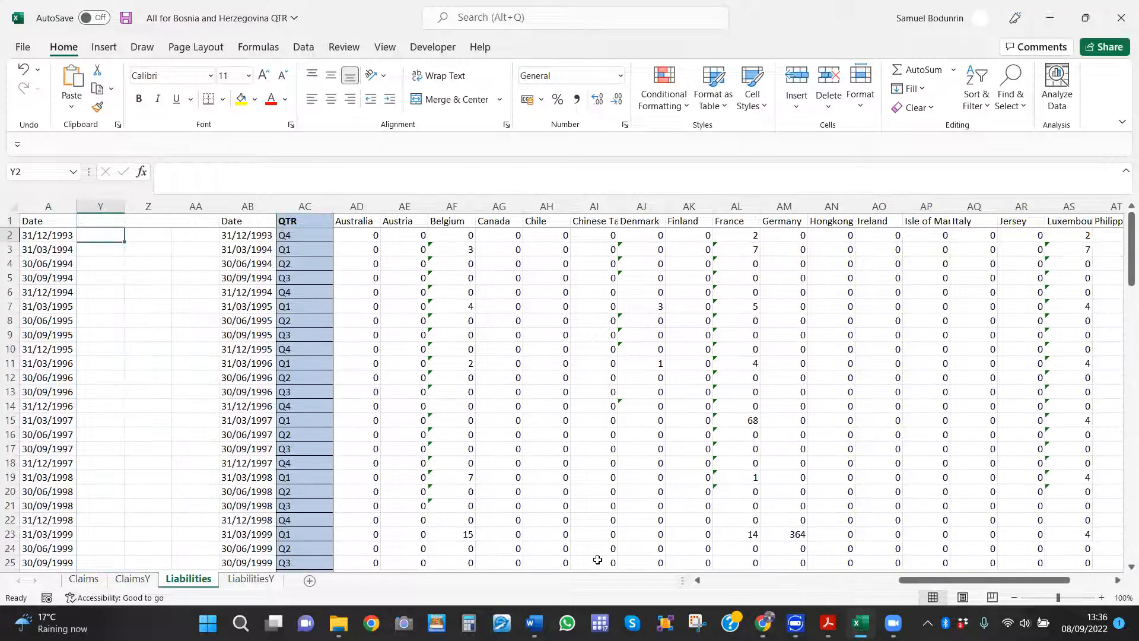
Step: Review the filled country formulas down to row 114 and save the workbook
key(Page_Down)
key(Page_Down)
key(Page_Down)
key(Page_Down)
key(Page_Down)
scroll(597, 560, up, 7)
click(446, 504)
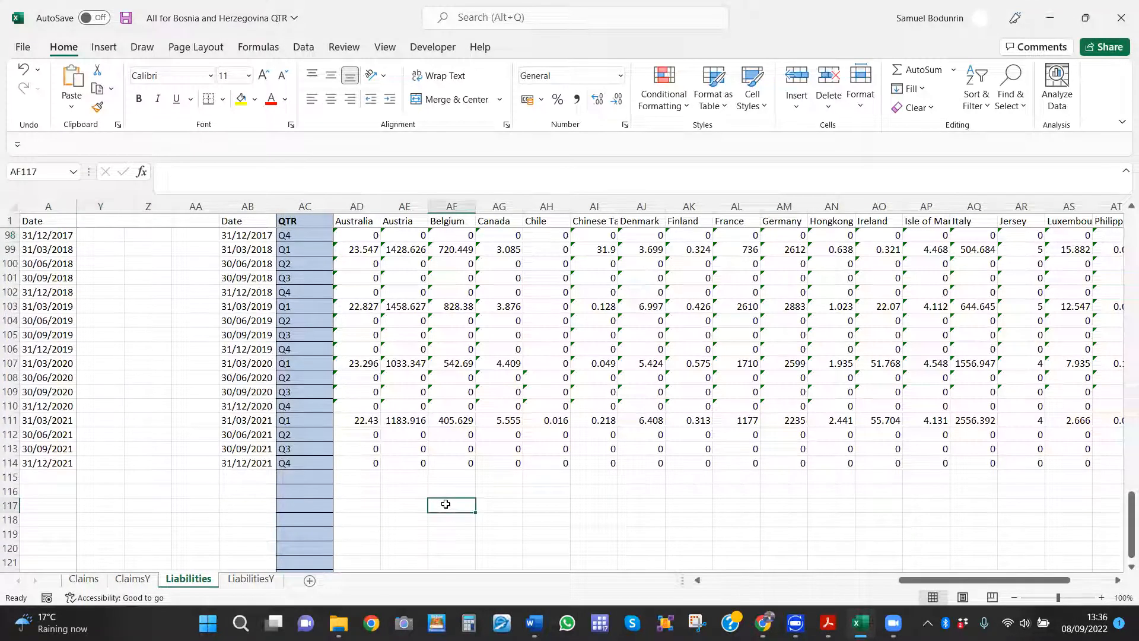
key(ctrl+s)
key(Up)
key(Up)
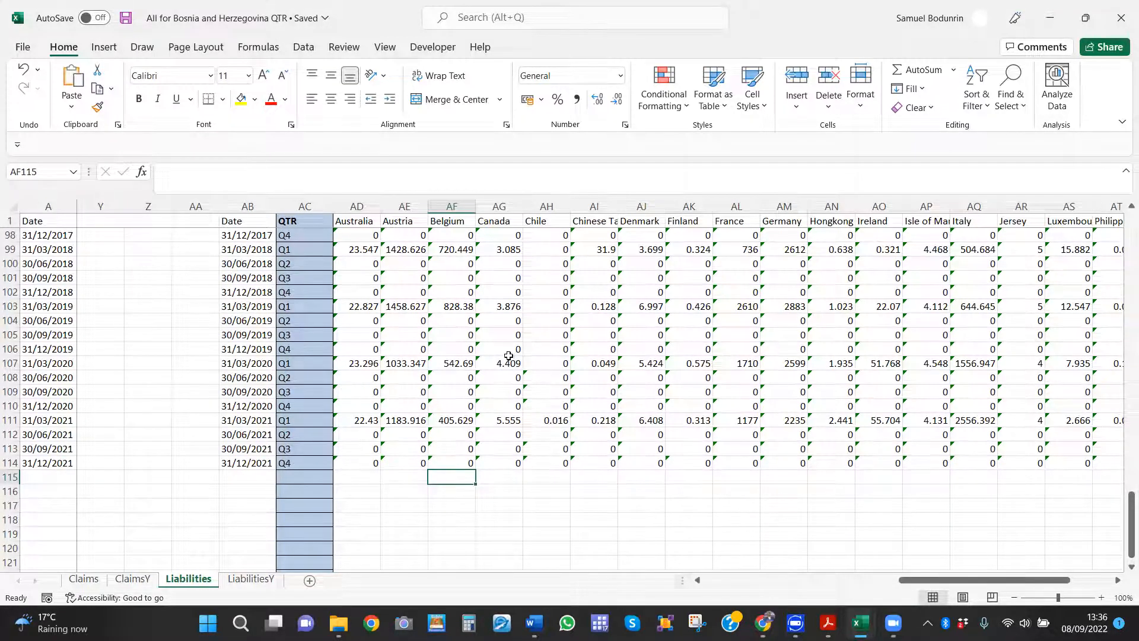
Step: Check the Canada formula in AG111 against the source cells it sums in the original Liabilities data
double_click(507, 424)
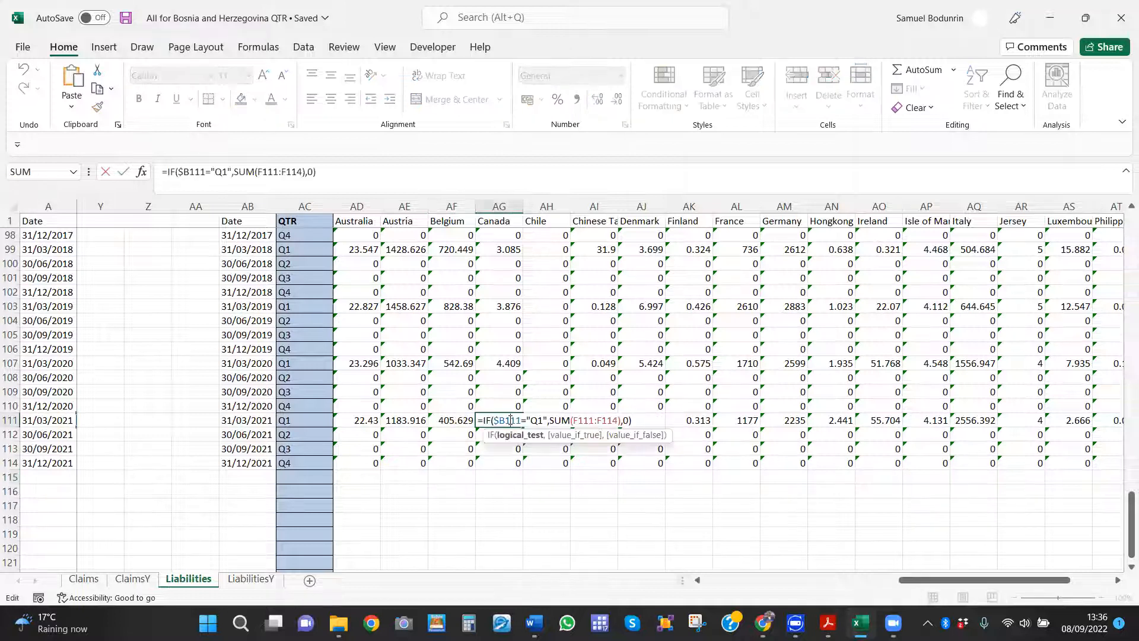
scroll(930, 582, left, 10)
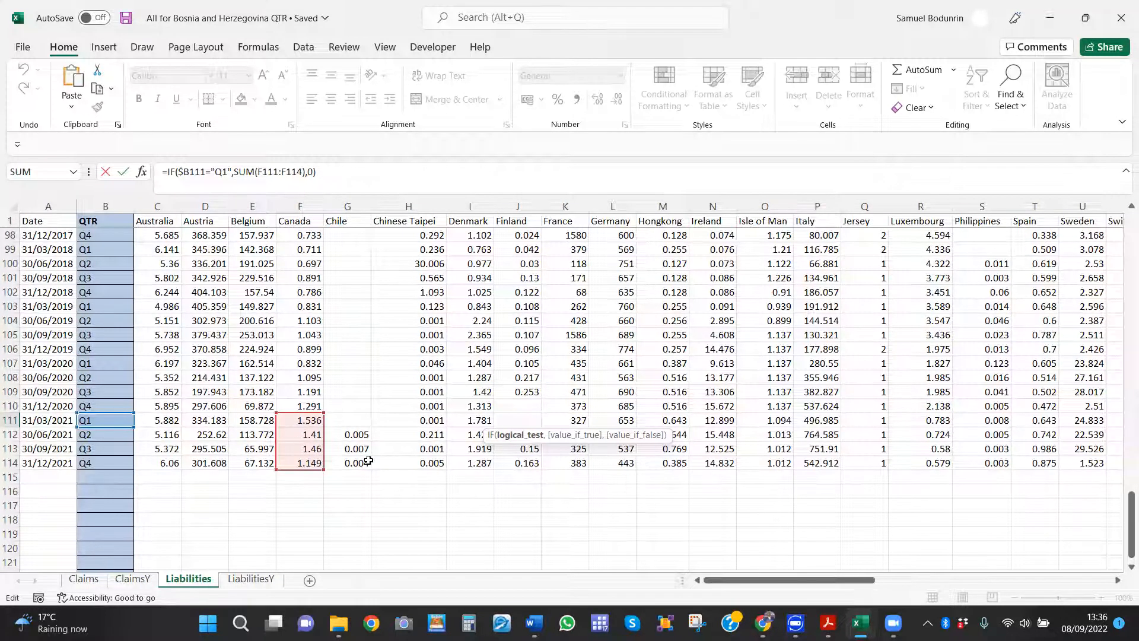
key(ctrl+Return)
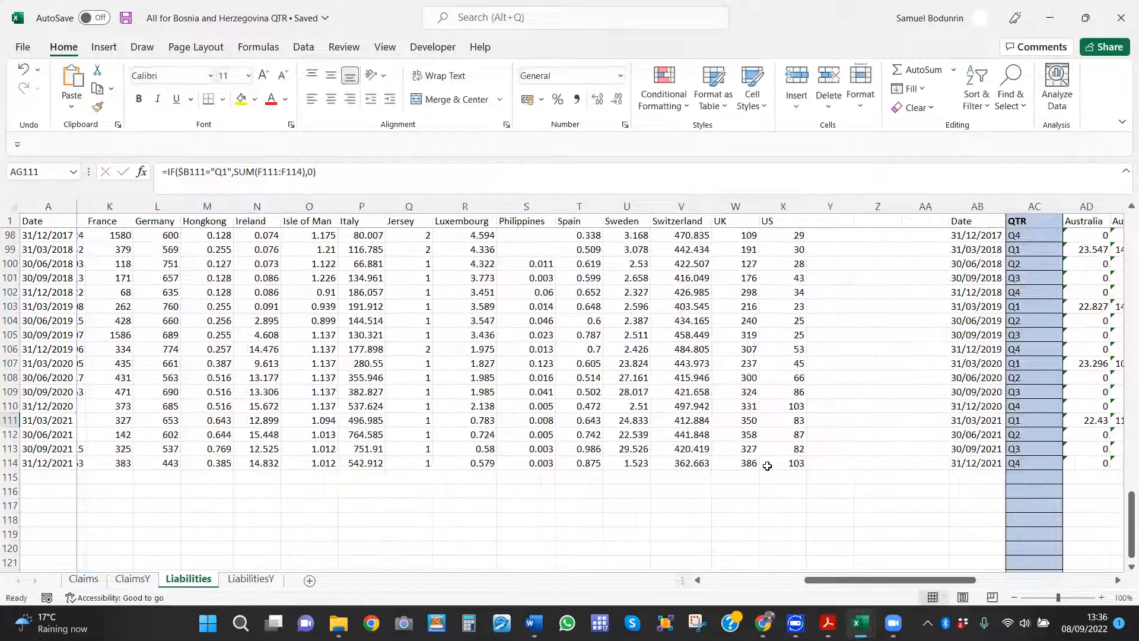
drag(893, 584, 1099, 581)
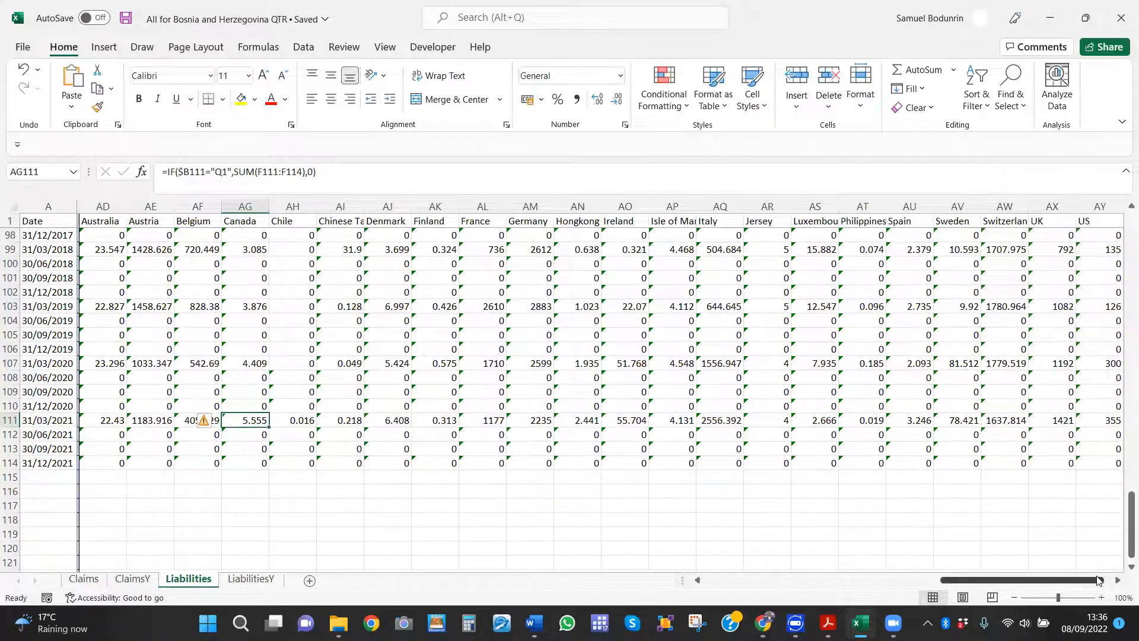
Step: Examine the yearly sums across all country columns in the upper rows of the Liabilities calculation block
key(Page_Up)
key(Page_Up)
key(Page_Up)
key(Page_Up)
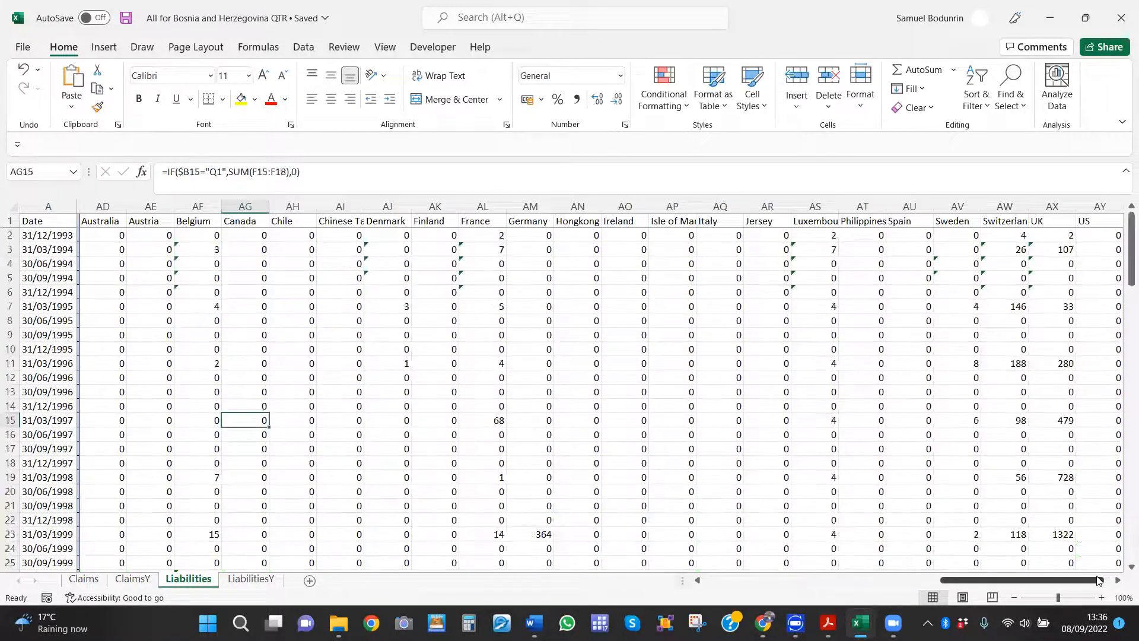
key(Right)
key(Right)
key(Right)
key(Right)
key(Right)
key(Right)
key(Right)
key(Right)
key(Right)
key(Right)
key(Right)
key(Right)
key(Right)
key(Right)
key(Right)
key(Right)
key(Right)
key(Right)
key(Right)
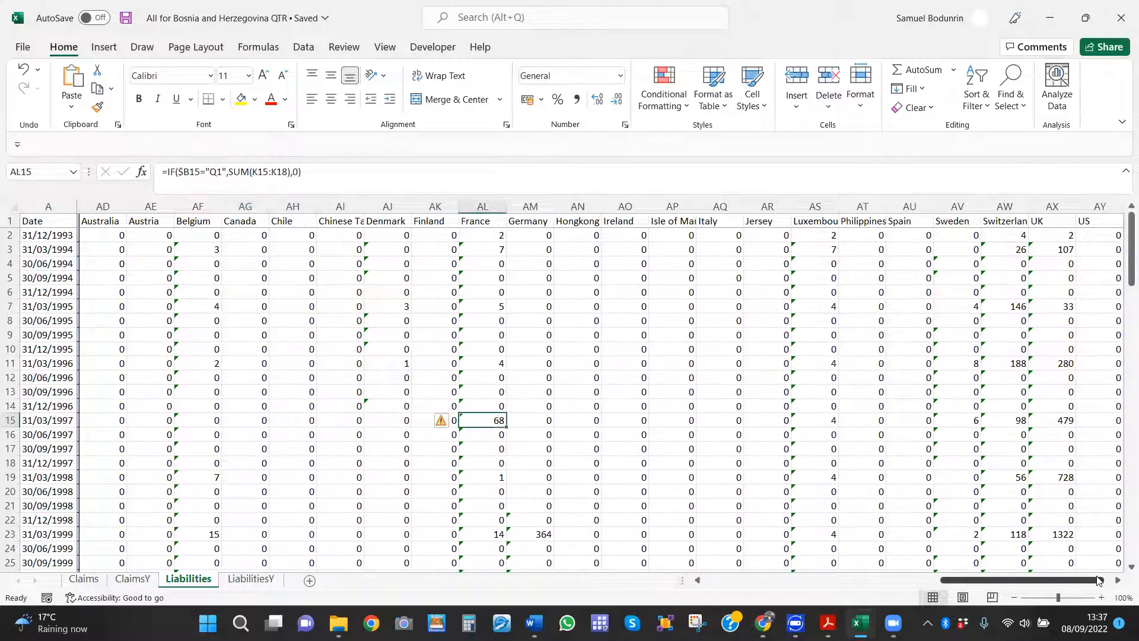
key(Right)
key(Right)
key(Right)
key(Right)
key(Right)
key(Right)
key(Right)
key(Right)
key(Right)
key(Right)
key(Right)
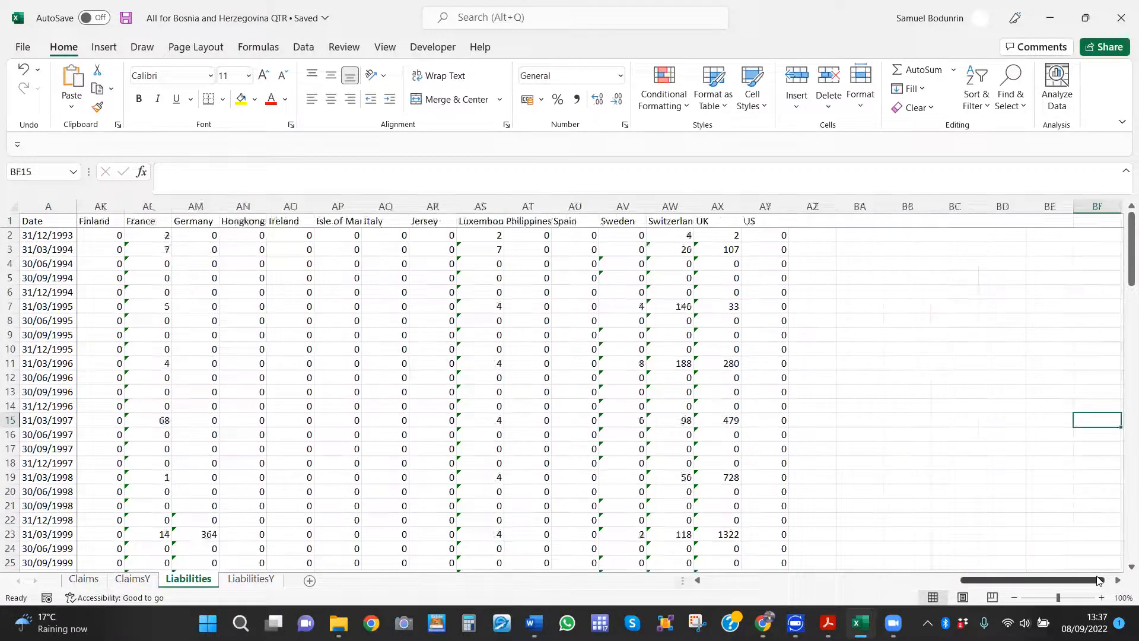
key(Left)
key(Left)
key(Left)
key(Left)
key(Left)
key(Left)
key(Left)
key(Left)
key(Left)
key(Left)
key(Left)
key(Left)
key(Left)
key(Left)
key(Left)
key(Left)
key(Left)
key(Left)
key(Left)
key(Left)
key(Left)
key(Left)
key(Left)
key(Left)
key(Left)
key(Left)
key(Left)
key(Left)
key(Left)
key(Left)
key(Left)
key(Left)
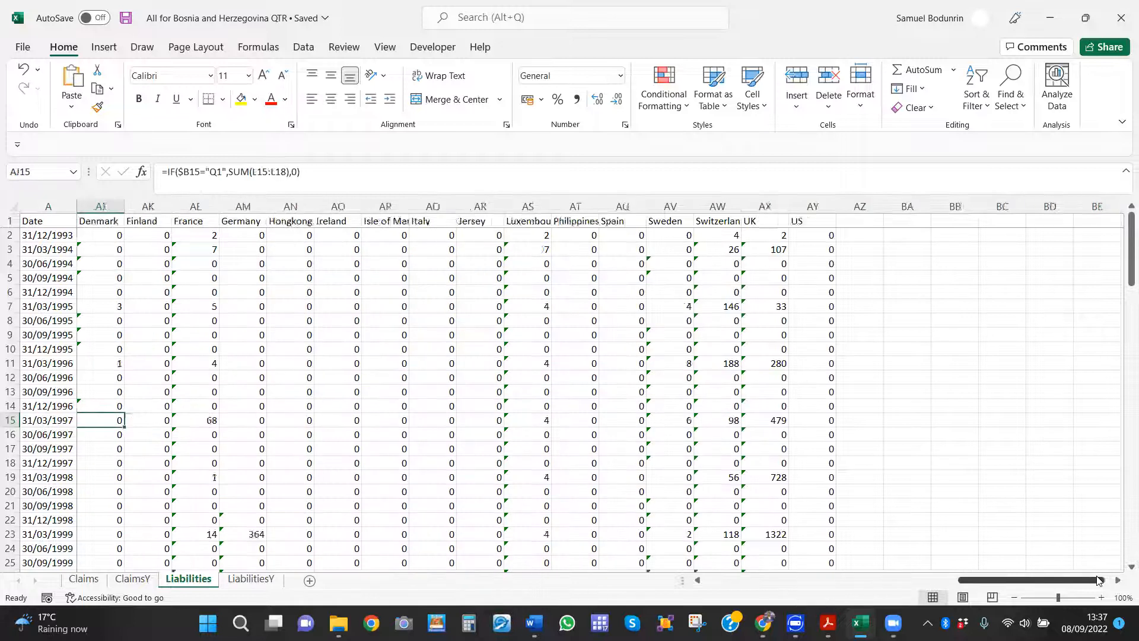
key(Right)
key(Right)
key(Right)
key(Right)
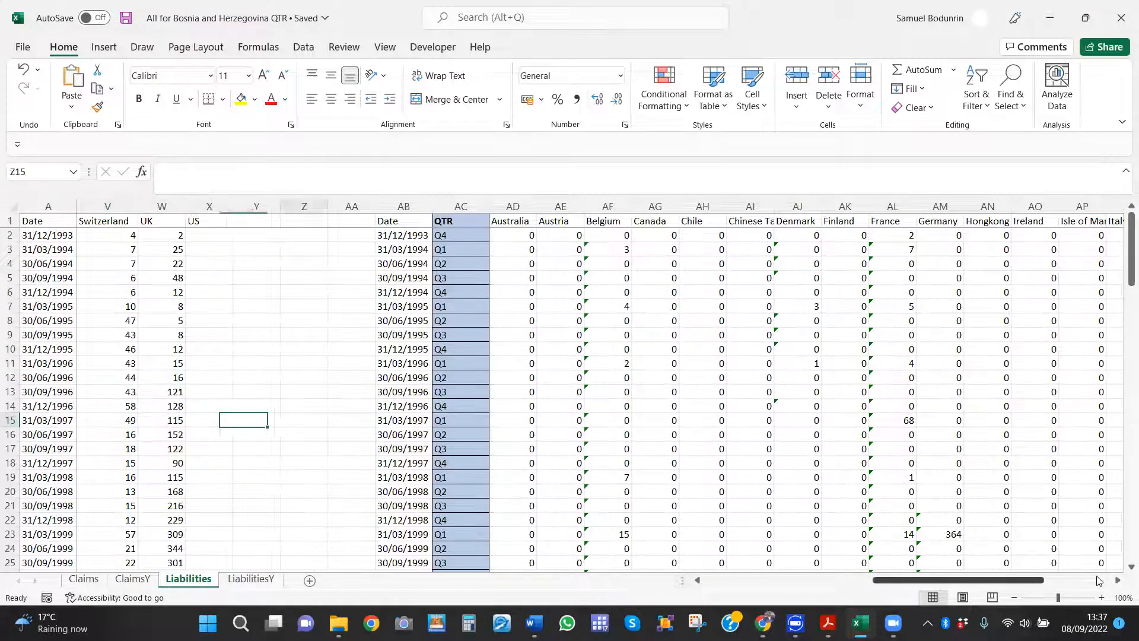
Step: Copy the entire calculation block, columns AB to AY, from the Liabilities sheet
click(416, 206)
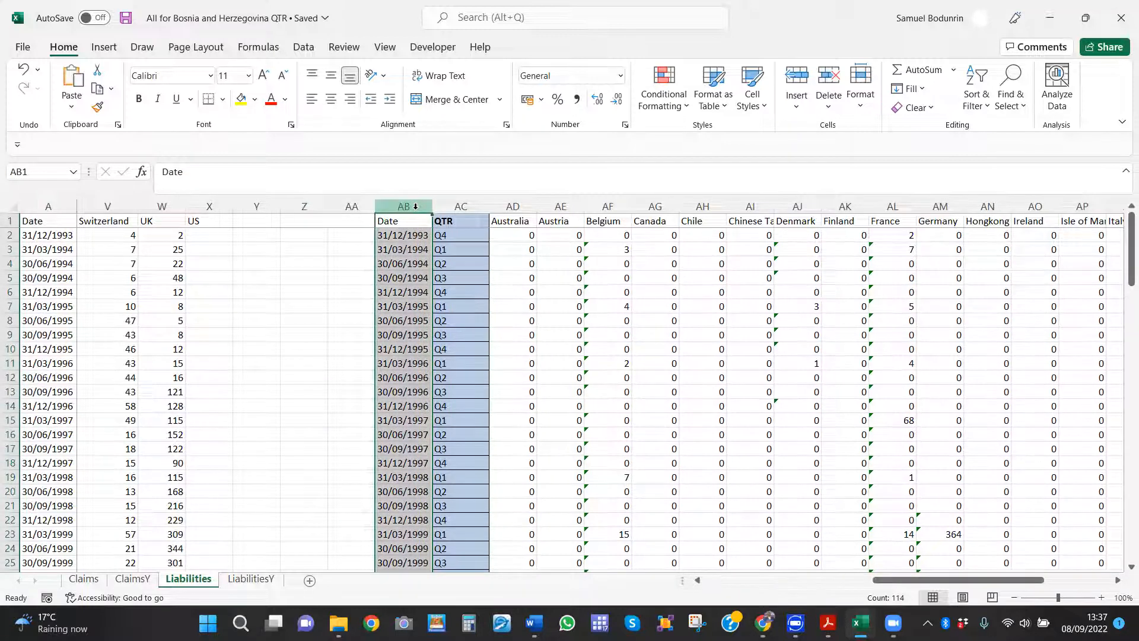
key(ctrl+shift+Right)
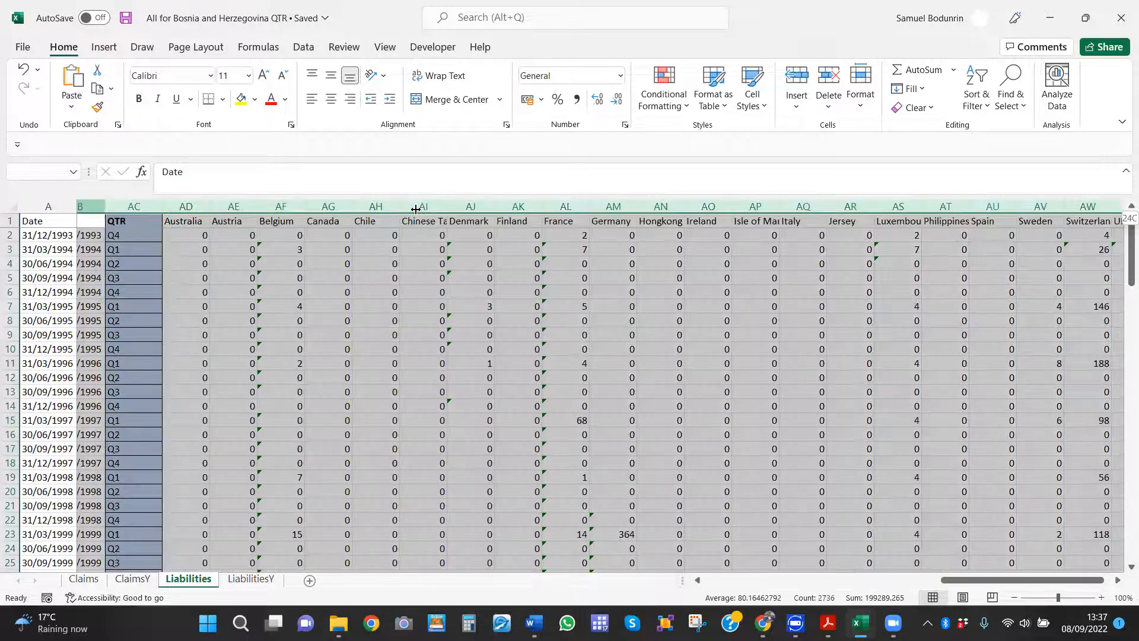
key(ctrl+c)
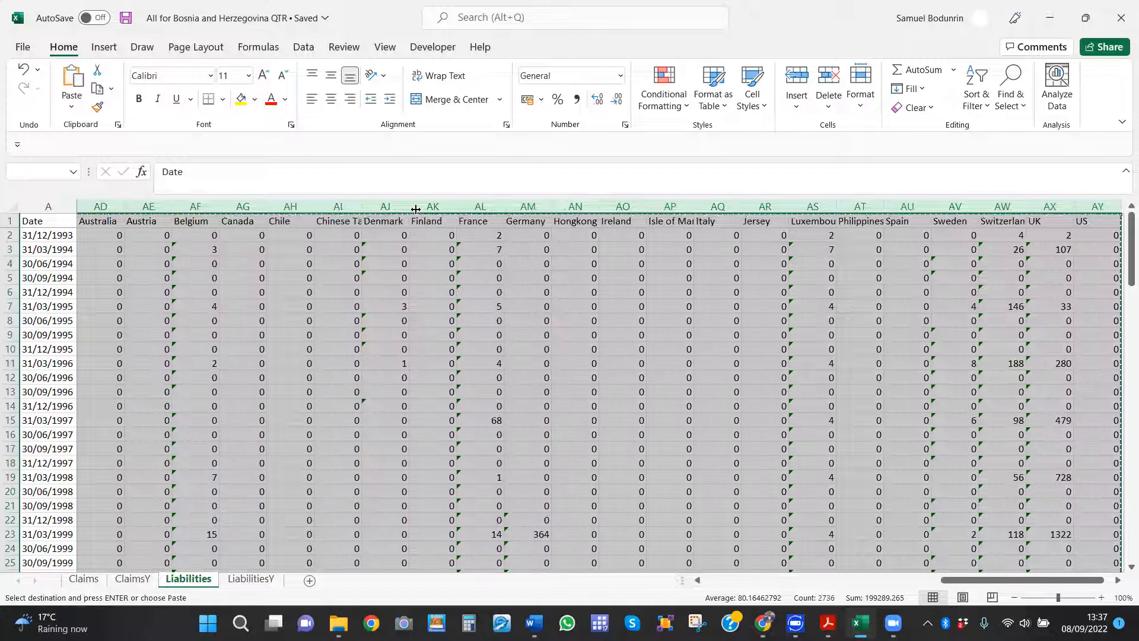
Step: Paste the copied block as values at A1 of the LiabilitiesY sheet and save the workbook
click(246, 581)
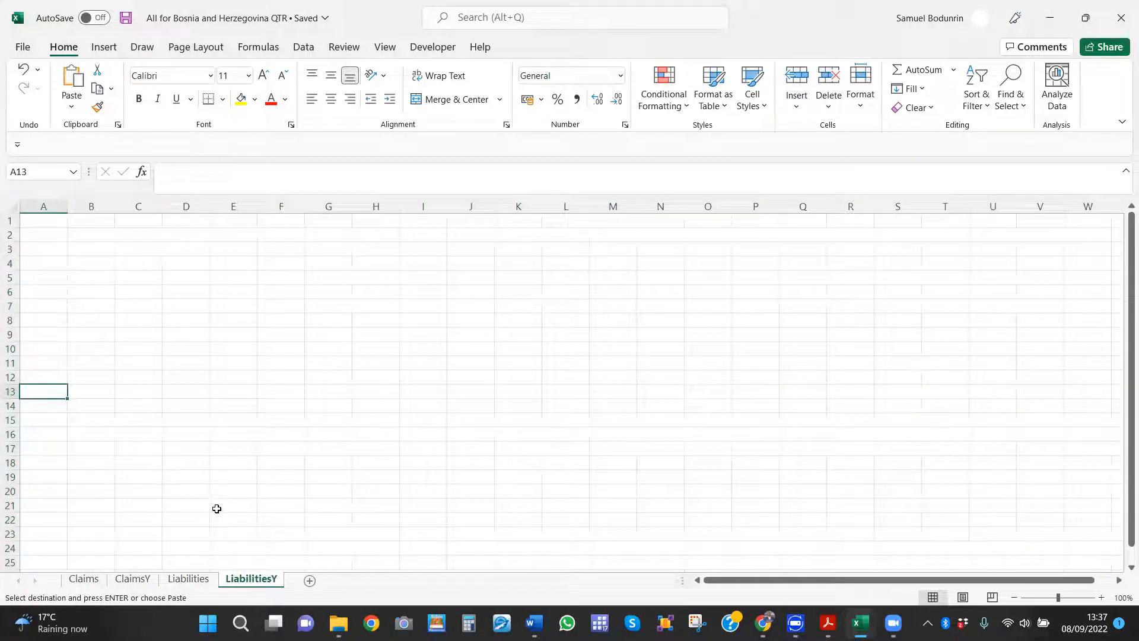
click(47, 223)
right_click(47, 223)
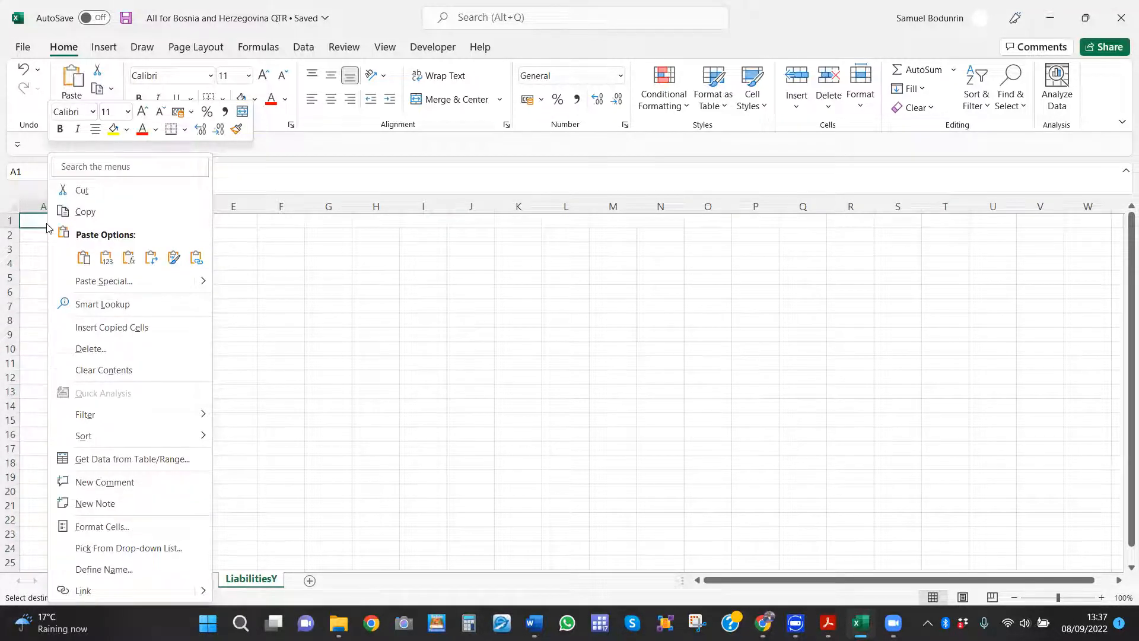
click(106, 259)
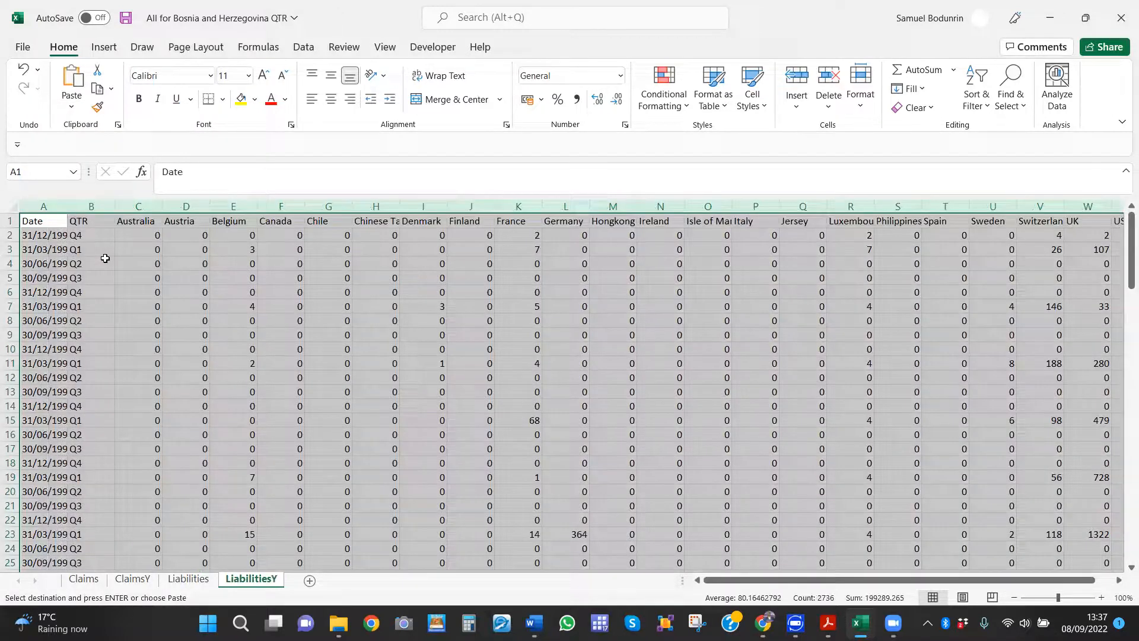
key(ctrl+s)
click(293, 303)
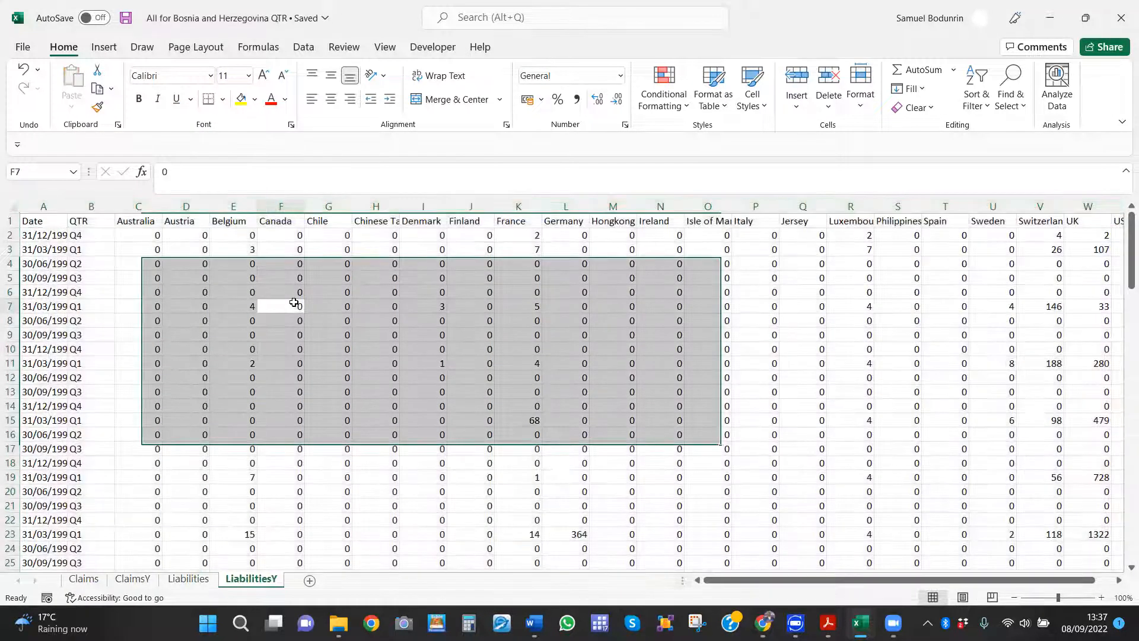
Step: Examine the pasted yearly values across all country columns of LiabilitiesY, from Australia to US
key(Right)
key(Right)
key(Right)
key(Right)
key(Right)
key(Right)
key(Right)
key(Right)
key(Right)
key(Right)
key(Right)
key(Right)
key(Right)
key(Right)
key(Right)
key(Right)
key(Right)
key(Right)
key(Right)
key(Right)
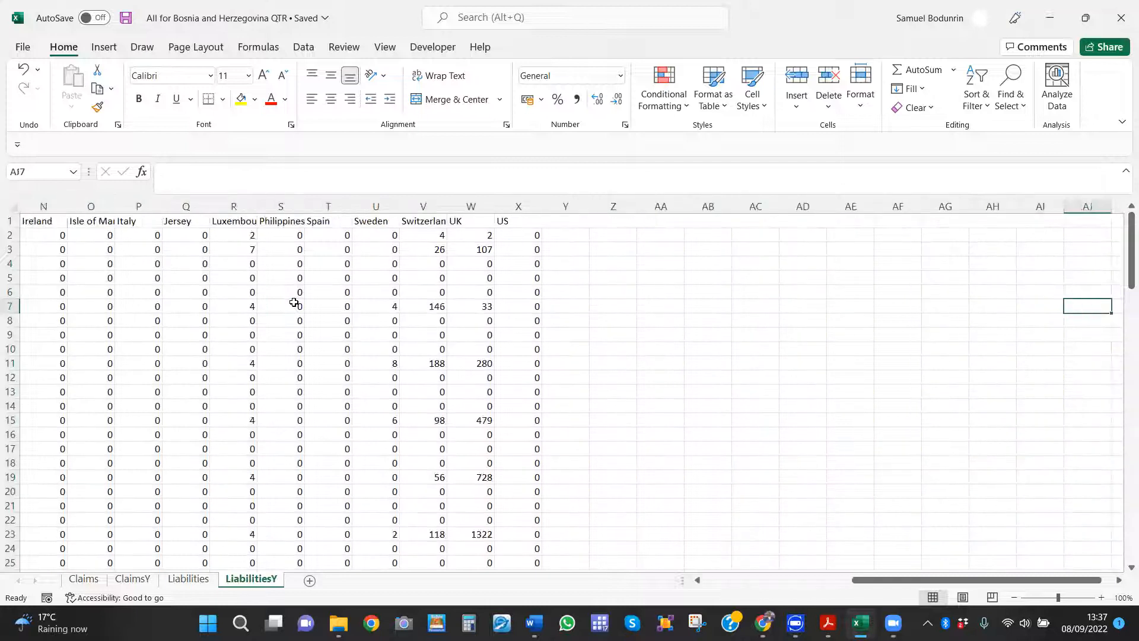
key(Left)
key(Left)
key(Left)
key(Left)
key(Left)
key(Left)
key(Left)
key(Left)
key(Left)
key(Left)
key(Left)
key(Left)
key(Left)
key(Left)
key(Left)
key(Left)
key(Left)
key(Left)
key(Left)
key(Left)
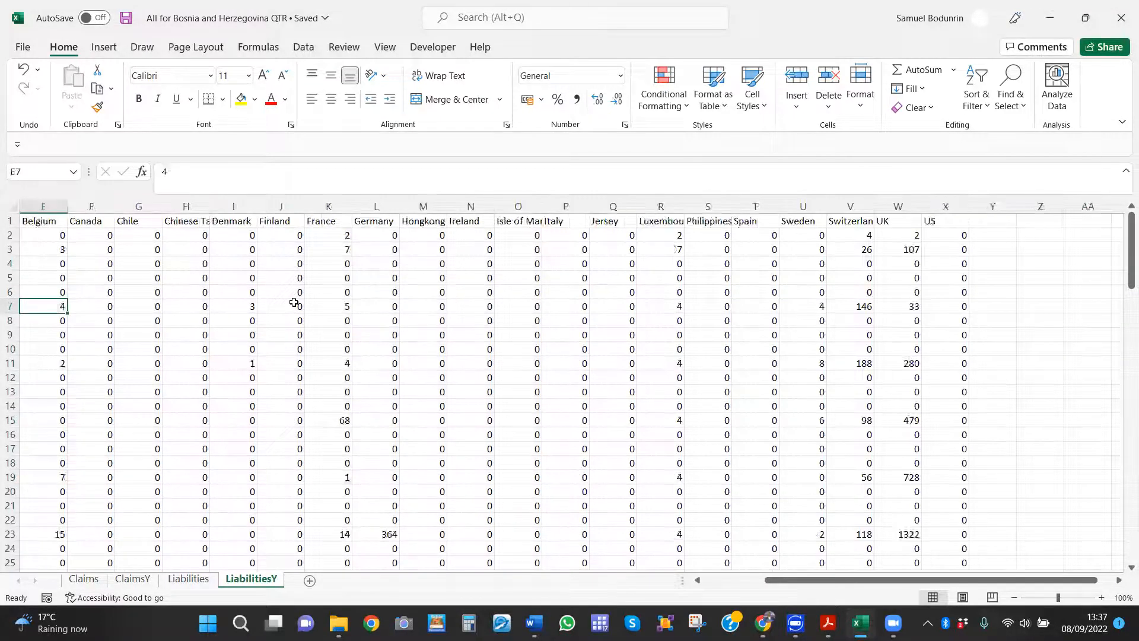
key(Right)
key(Right)
key(Right)
key(Right)
key(Right)
key(Right)
key(Right)
key(Right)
key(Right)
key(Right)
key(Right)
key(Right)
key(Right)
key(Right)
key(Right)
key(Right)
key(Right)
key(Right)
key(Right)
key(Right)
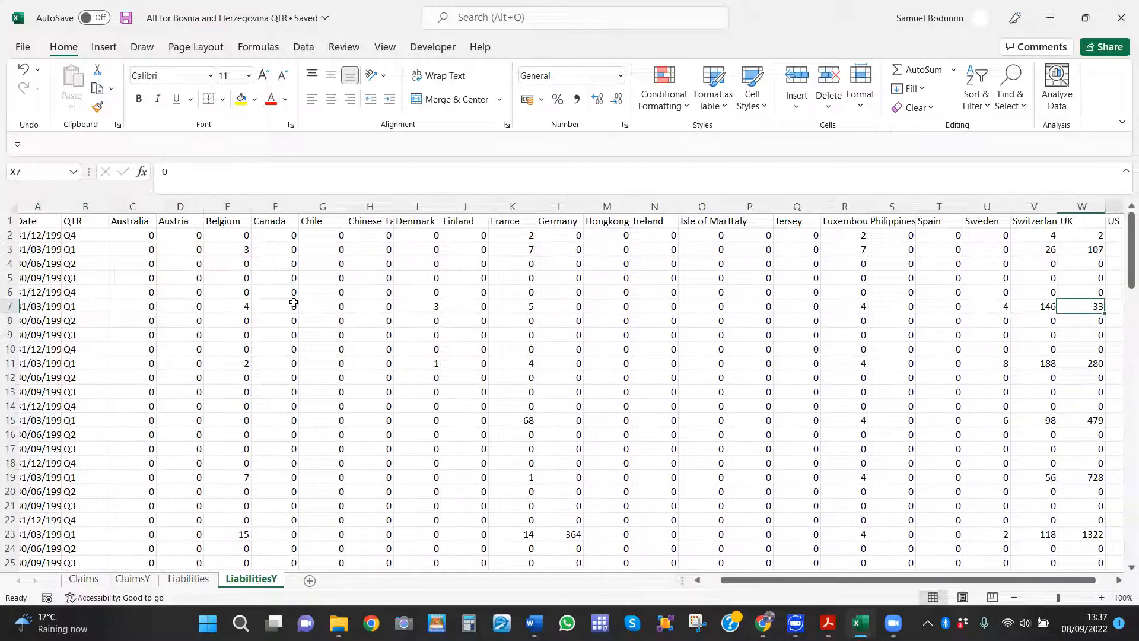
key(Right)
key(Right)
key(Right)
key(Right)
key(Right)
key(Right)
key(Right)
key(Right)
key(Left)
key(Left)
key(Left)
key(Left)
key(Left)
key(Left)
key(Left)
key(Left)
key(Left)
key(Left)
key(Left)
key(Left)
key(Left)
key(Left)
key(Left)
key(Left)
key(Left)
key(Left)
key(Left)
key(Left)
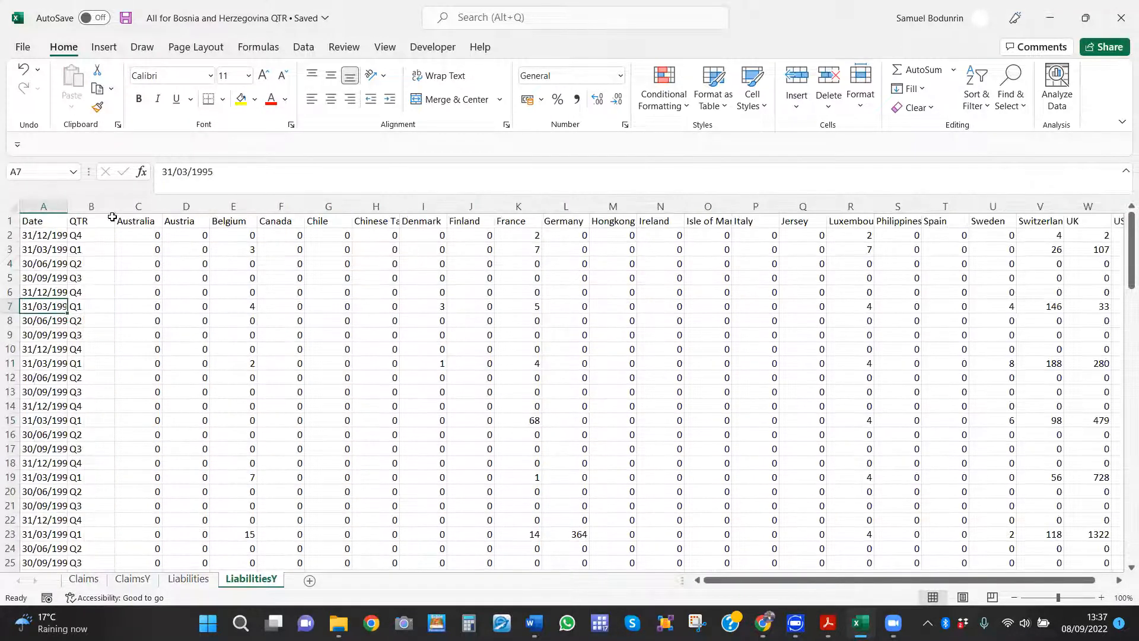
Step: Make the header row of LiabilitiesY bold and turn on filters for its columns
click(11, 221)
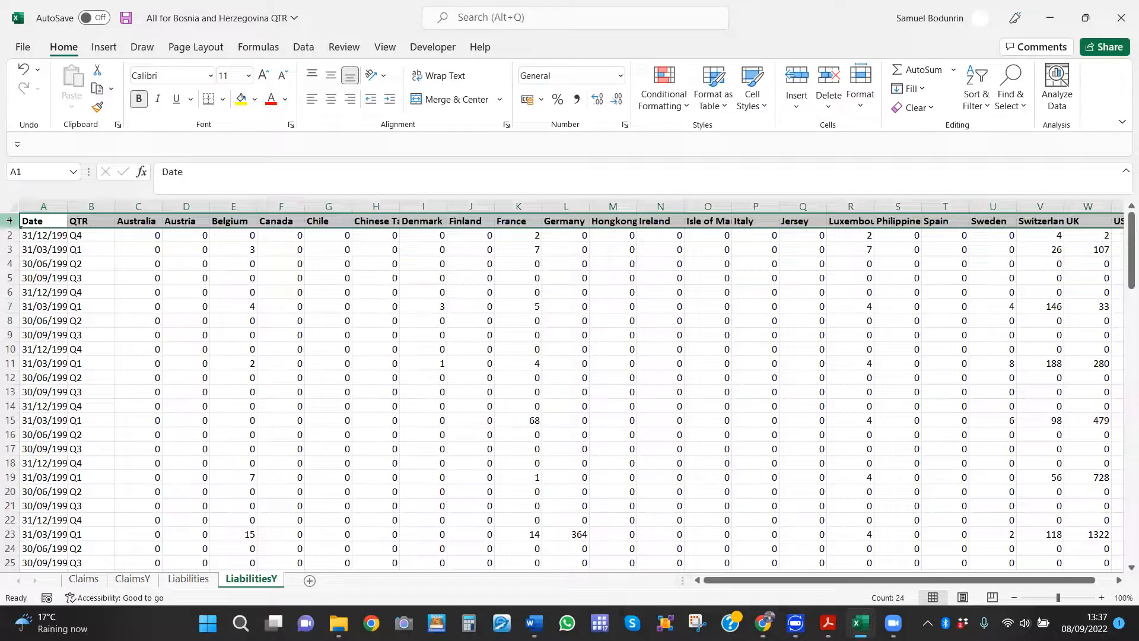
click(143, 292)
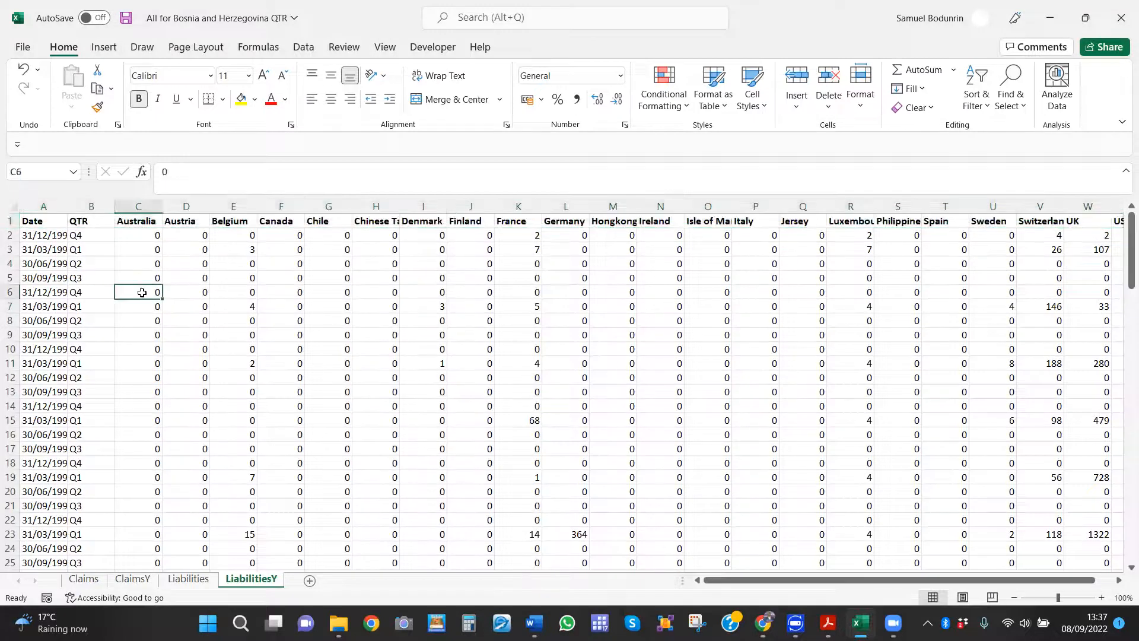
click(88, 221)
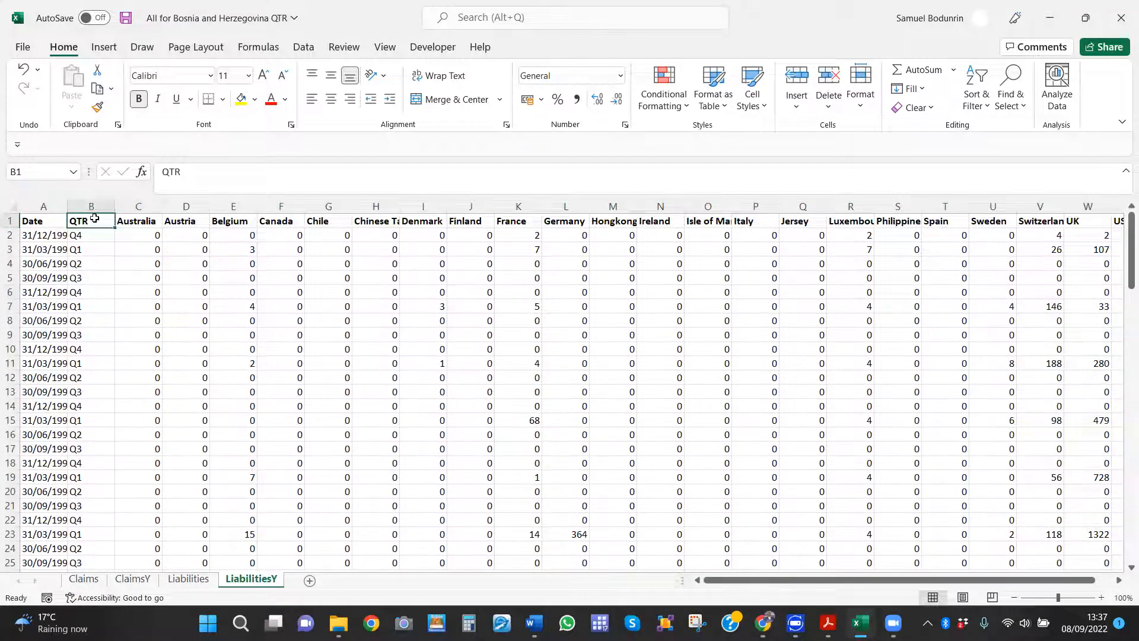
click(977, 98)
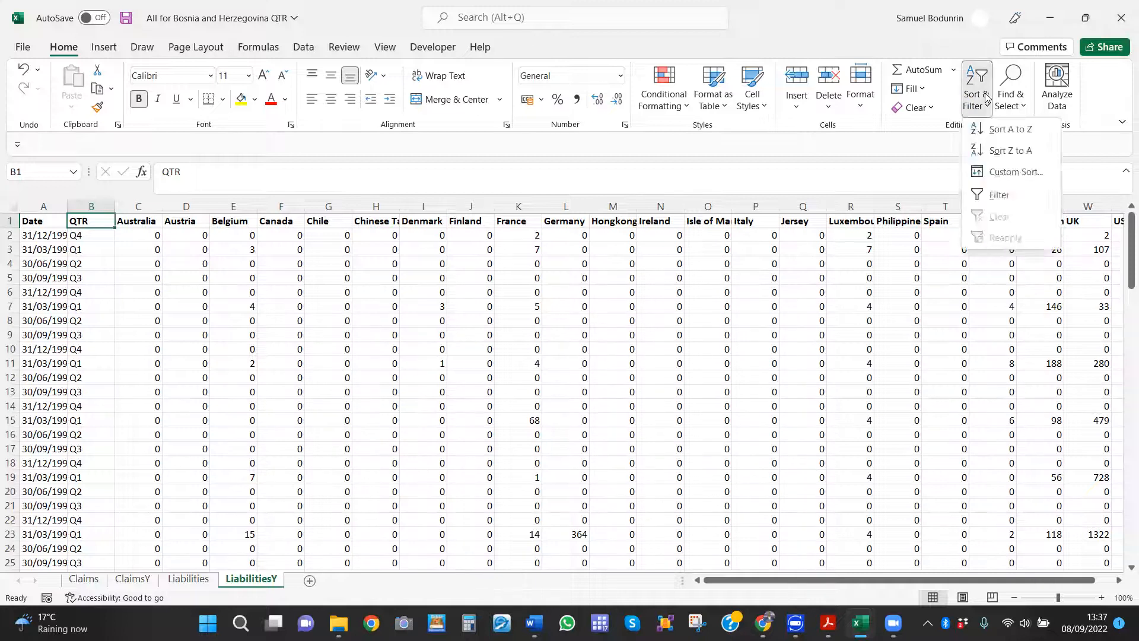
click(1007, 194)
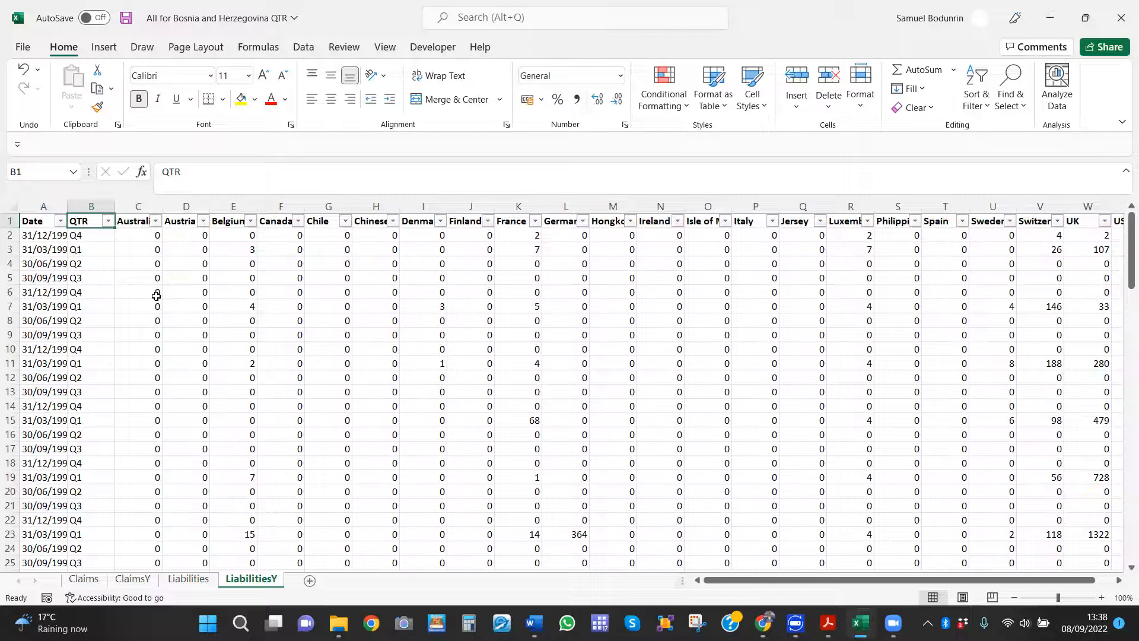
Step: Change the quarter label of the first data row, cell B2, to Q1
click(94, 237)
double_click(94, 237)
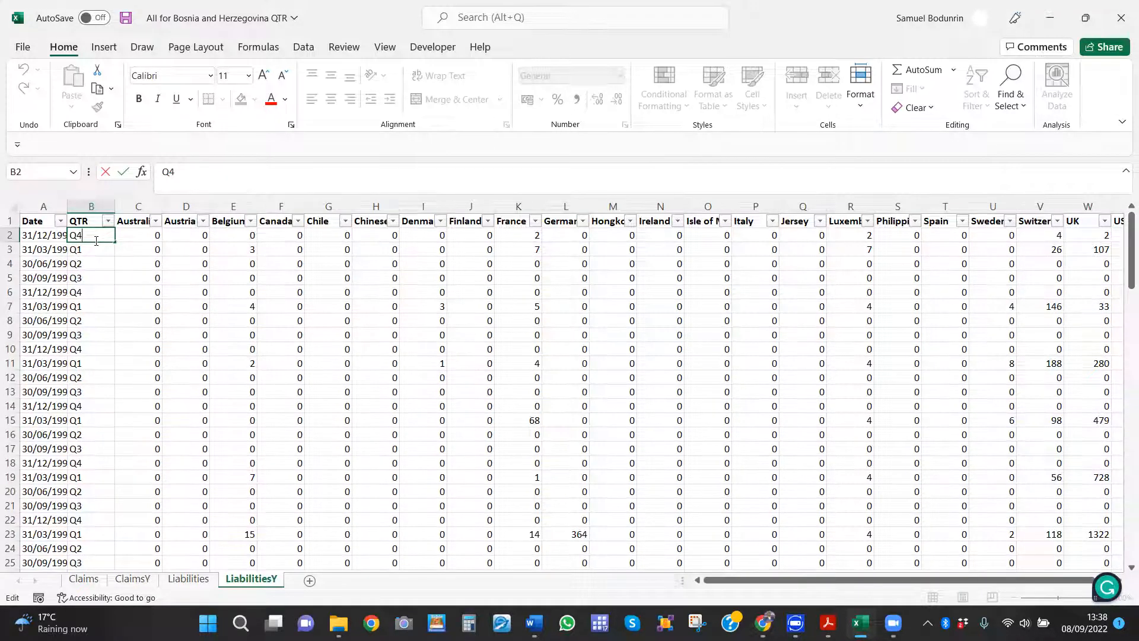
key(BackSpace)
text(1)
key(Return)
click(90, 294)
click(82, 235)
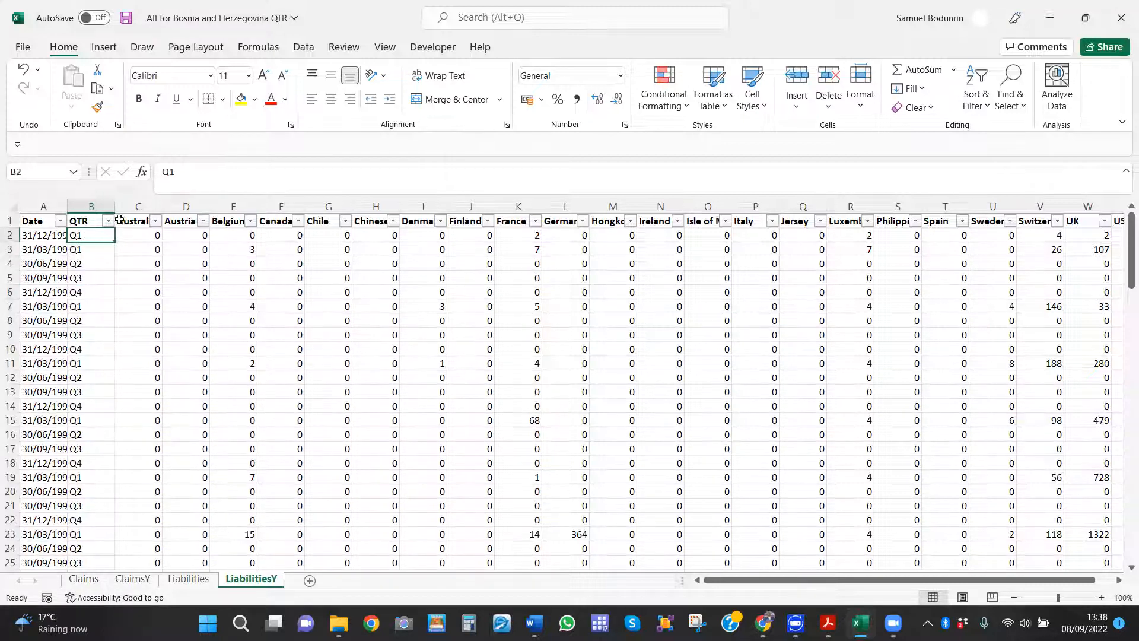
Step: Filter the QTR column to hide Q1 and show only the Q2, Q3 and Q4 rows
click(107, 221)
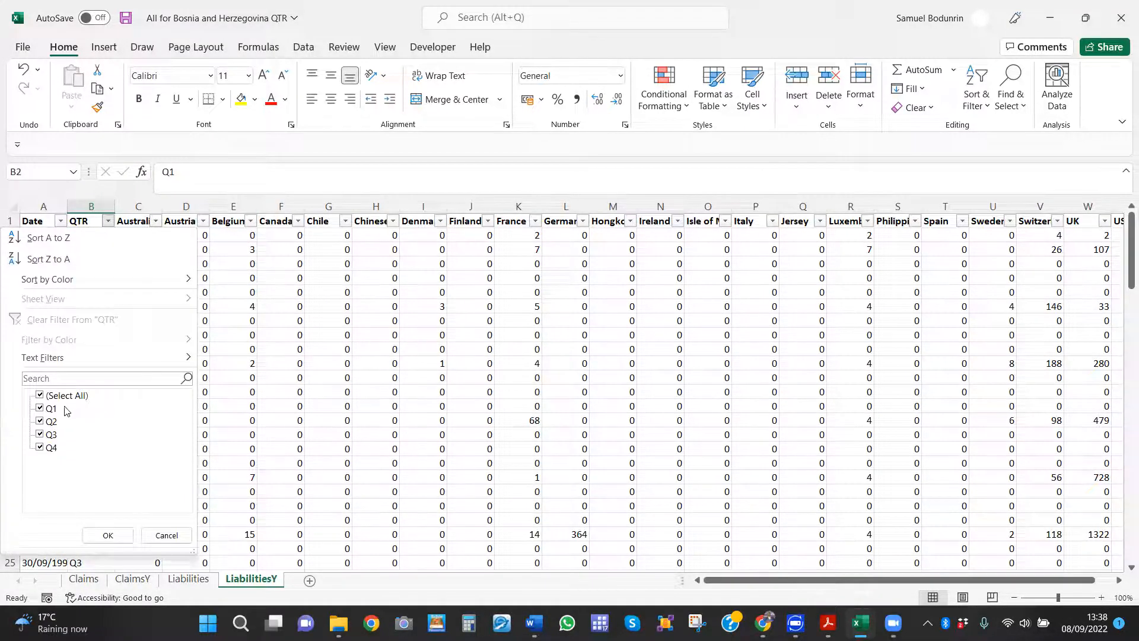
click(39, 409)
click(107, 536)
Step: Examine the filtered Q2 to Q4 rows down to the end of the data and across the country columns
click(234, 422)
scroll(235, 422, down, 6)
key(Page_Down)
key(Page_Down)
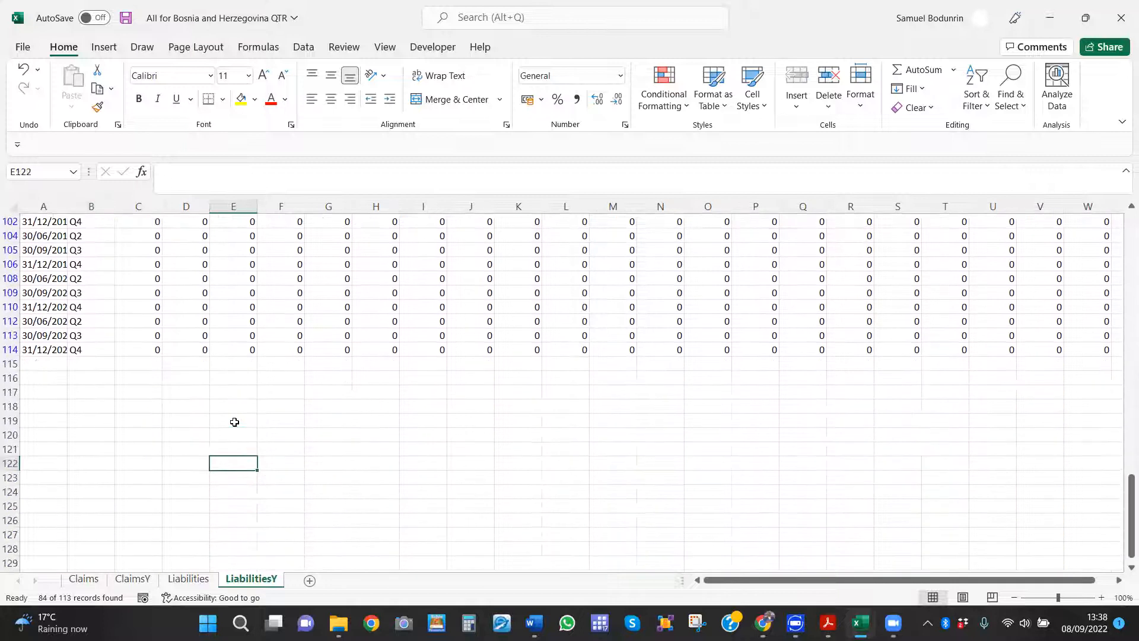
key(Page_Up)
key(Page_Up)
key(Page_Up)
key(Page_Down)
key(Page_Down)
key(Page_Down)
key(Right)
key(Right)
key(Right)
key(Right)
key(Right)
key(Right)
key(Right)
key(Right)
key(Right)
key(Right)
key(Right)
key(Right)
key(Right)
key(Right)
key(Right)
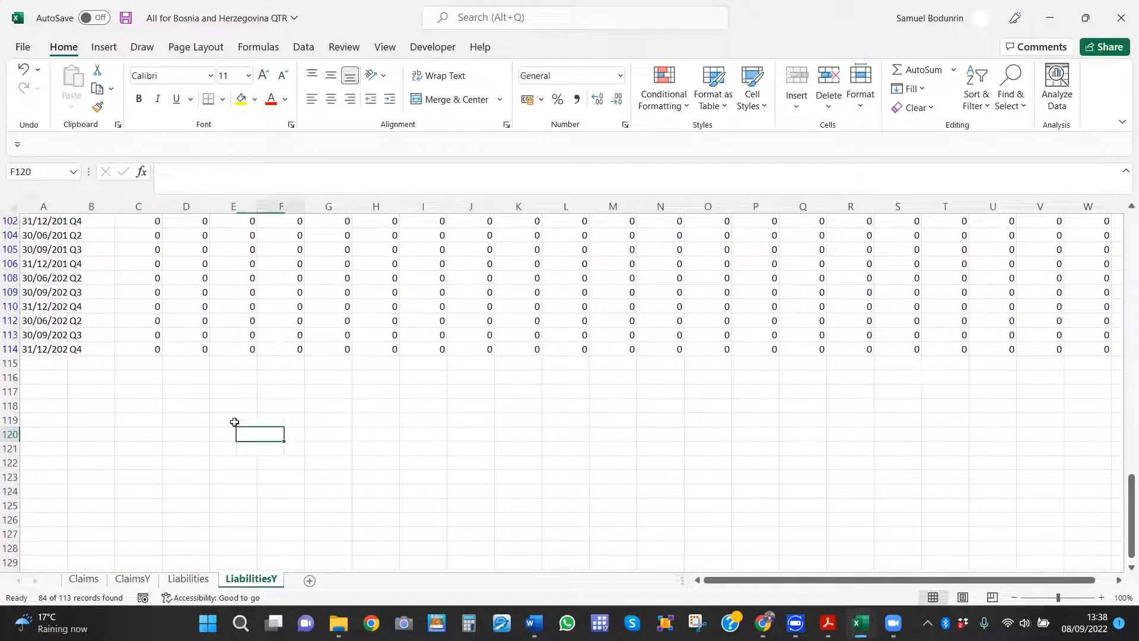
Step: Review the remaining country columns of the filtered Q2 to Q4 rows and return to the first rows of the Date column
key(Right)
key(Right)
key(Right)
key(Right)
key(Right)
key(Right)
key(Right)
key(Right)
key(Right)
key(Right)
key(Right)
key(Right)
key(Right)
key(Right)
key(Right)
key(Right)
key(Right)
key(Page_Up)
key(Page_Up)
key(Page_Up)
key(Left)
key(Left)
key(Left)
key(Left)
key(Left)
key(Left)
key(Left)
key(Left)
key(Left)
key(Left)
key(Left)
key(Left)
key(Left)
key(Left)
key(Left)
key(Left)
key(Left)
key(Left)
key(Left)
key(Left)
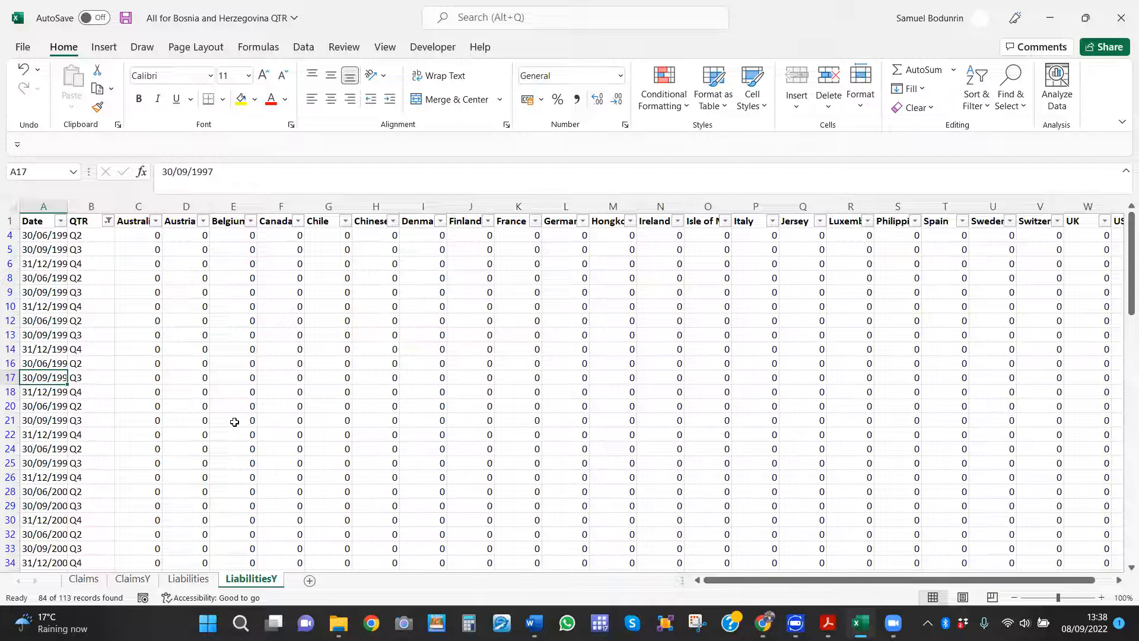
click(10, 235)
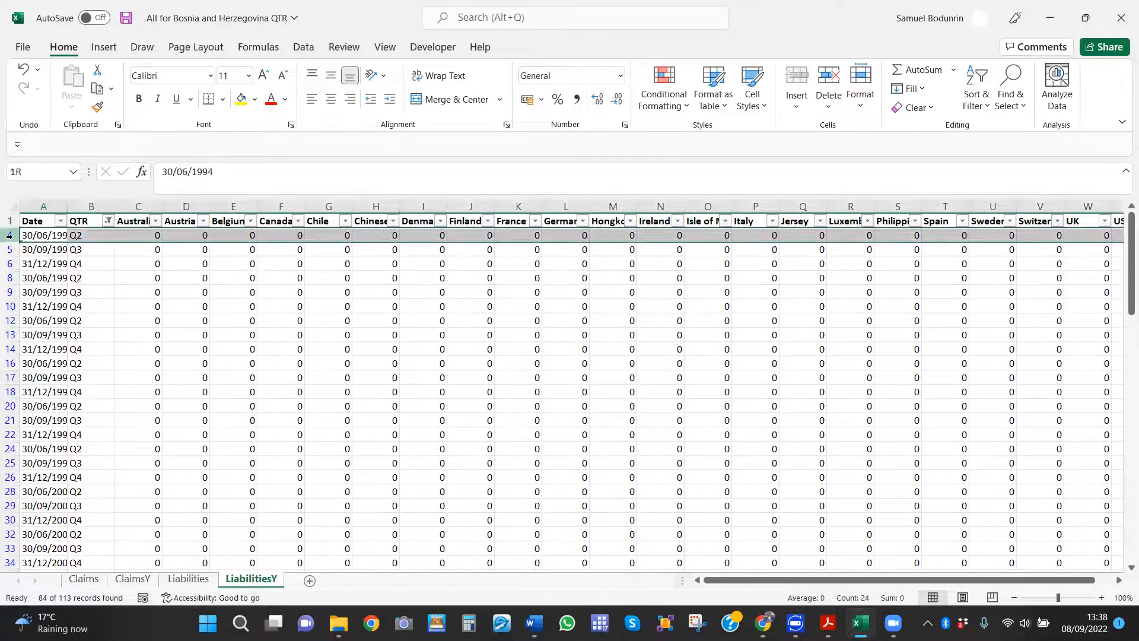
key(ctrl+shift+Up)
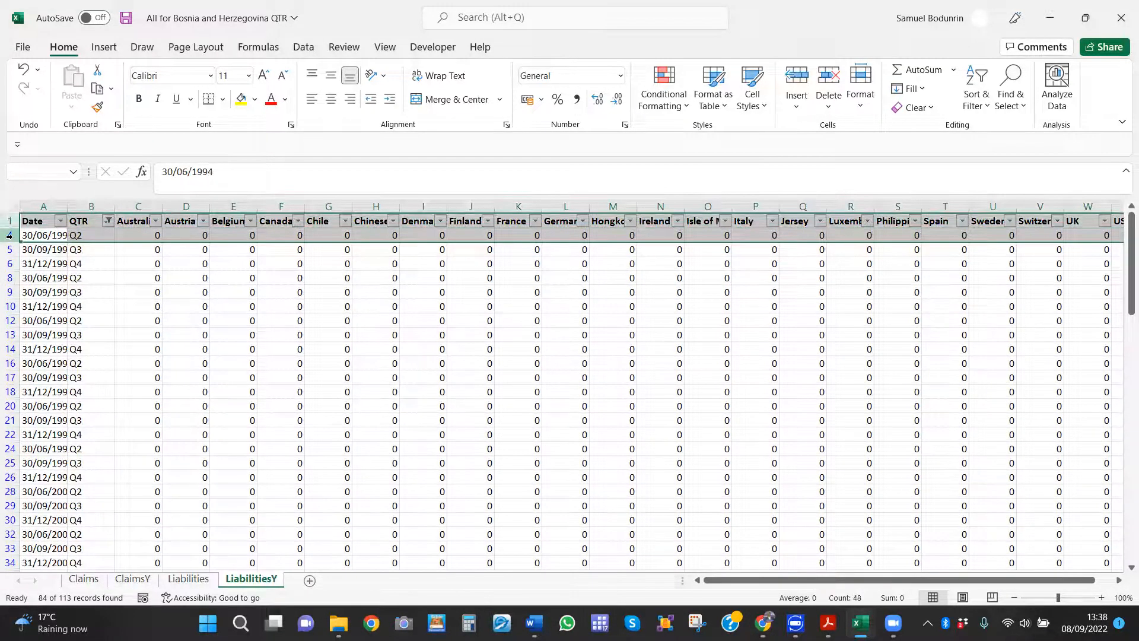
click(146, 297)
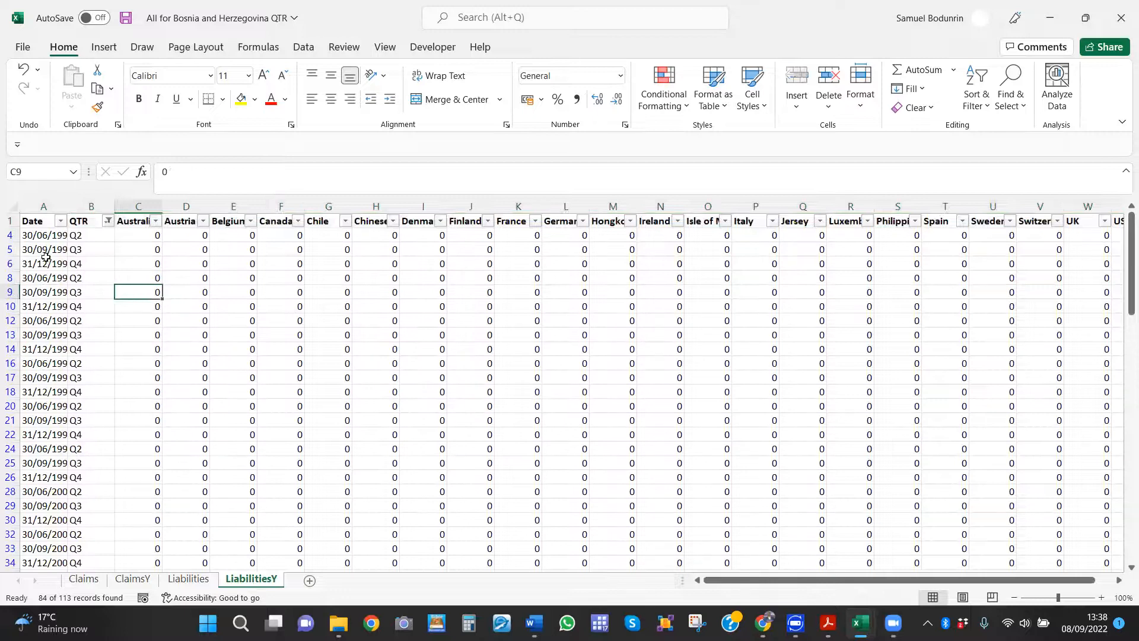
Step: Clear the contents of all the visible Q2, Q3 and Q4 rows, from row 4 down to the end of the data
click(10, 235)
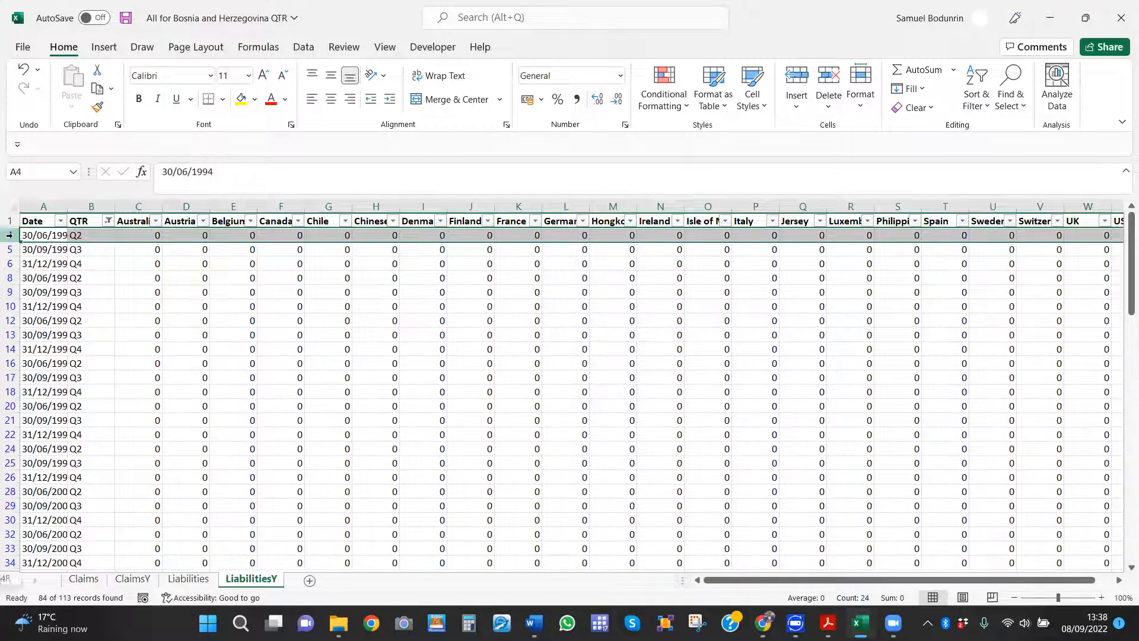
key(ctrl+shift+Down)
key(Delete)
scroll(10, 235, up, 20)
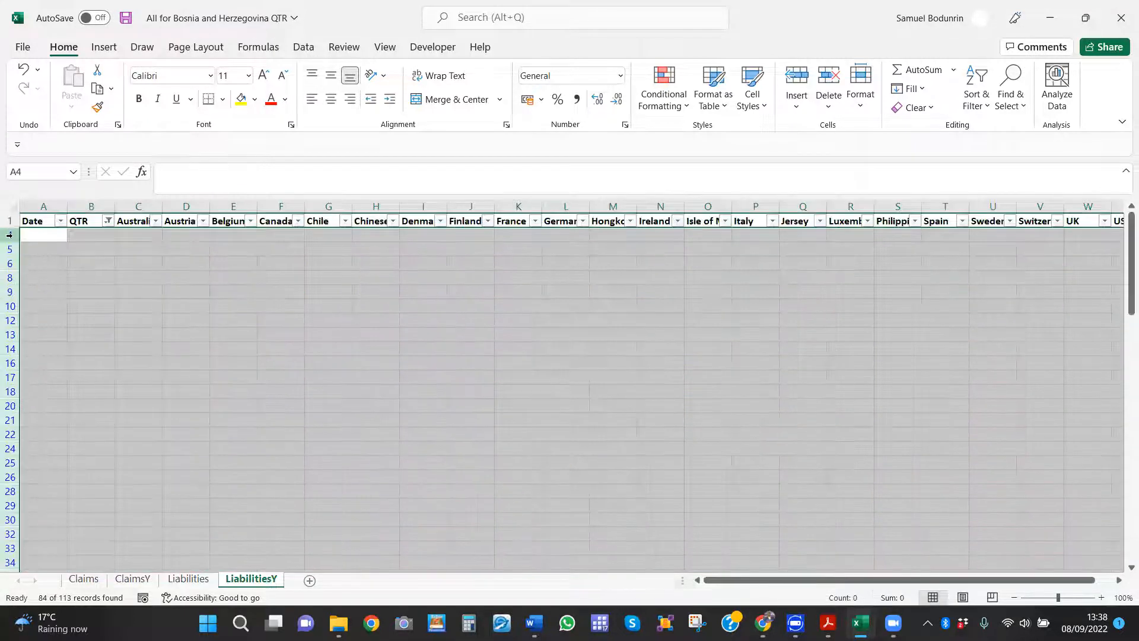
click(99, 262)
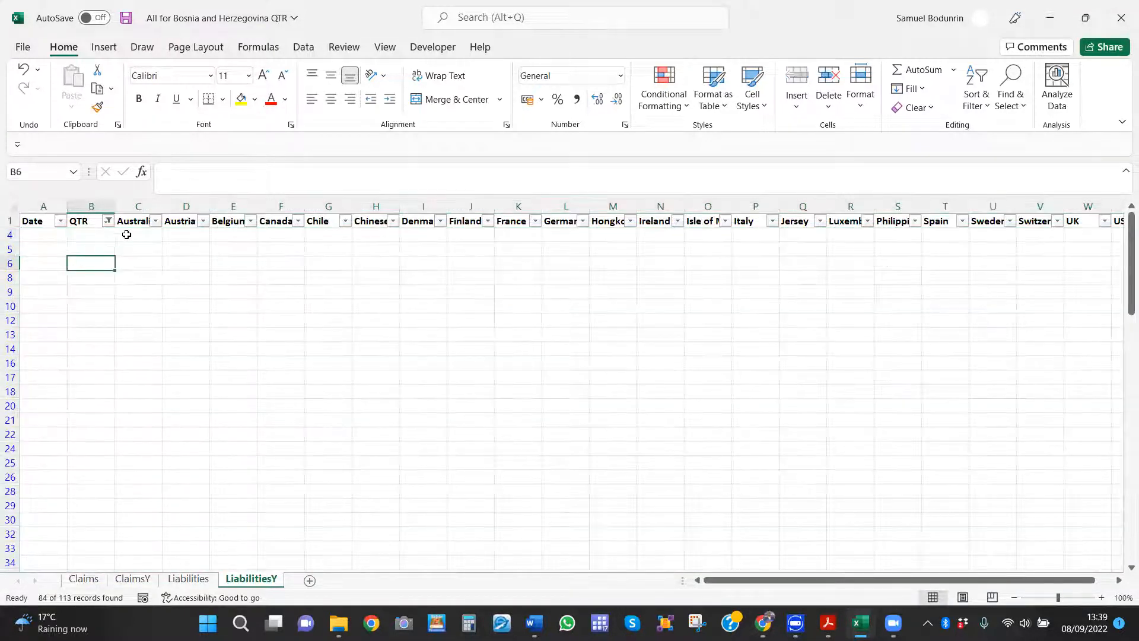
Step: Change the QTR column filter to show only the Q1 rows
click(108, 221)
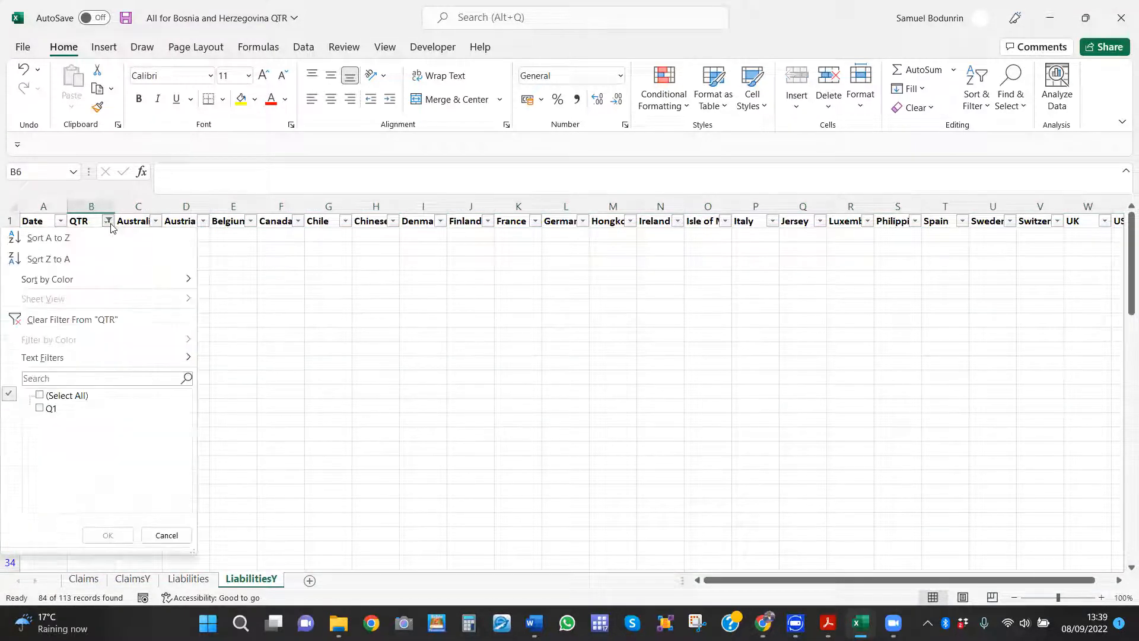
click(40, 409)
click(112, 536)
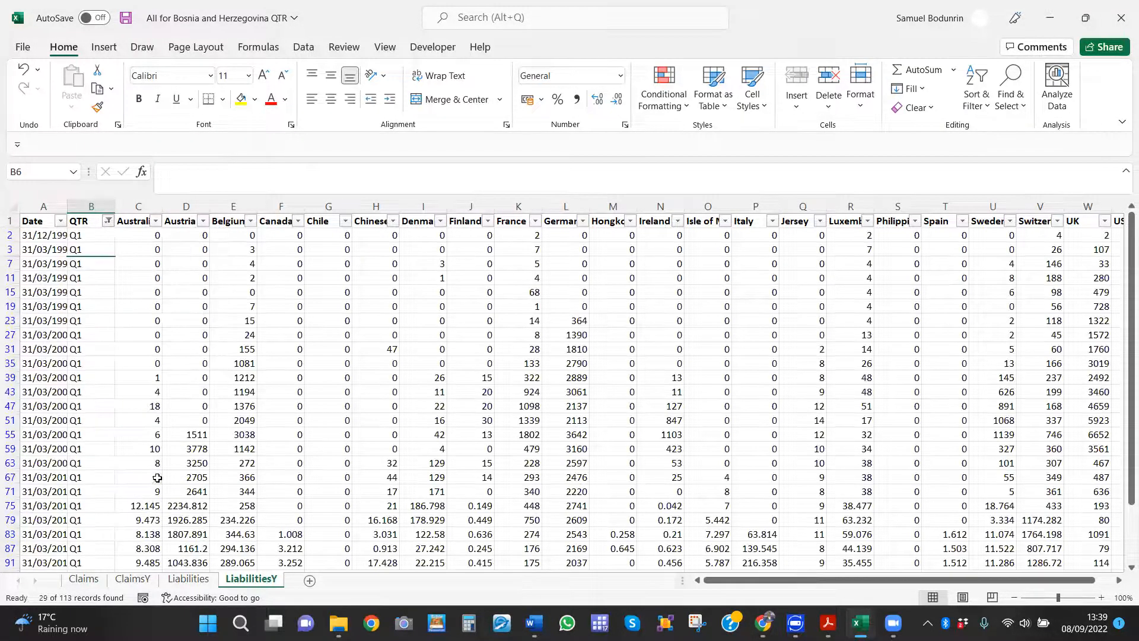
Step: Examine the filtered Q1 rows of LiabilitiesY down to the end of the data and back up to the header
click(140, 422)
key(Down)
key(Down)
key(Down)
key(Down)
key(Down)
key(Down)
key(Down)
key(Down)
key(Down)
key(Down)
key(Down)
key(Down)
key(Down)
key(Down)
key(Down)
key(Down)
key(Down)
key(Down)
key(Down)
key(Down)
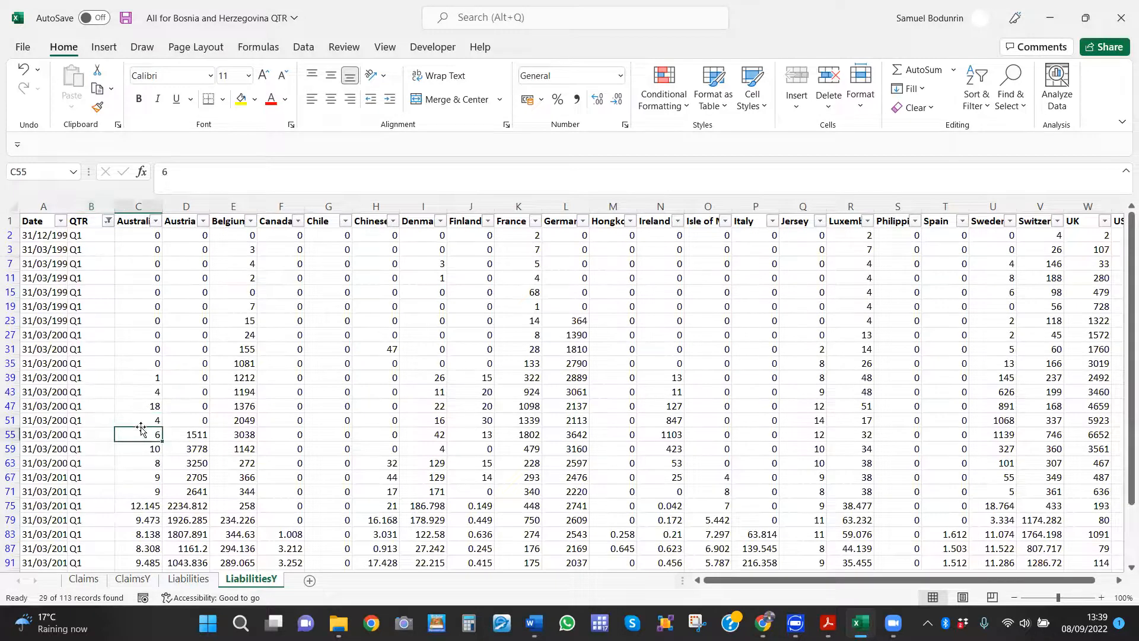
key(Up)
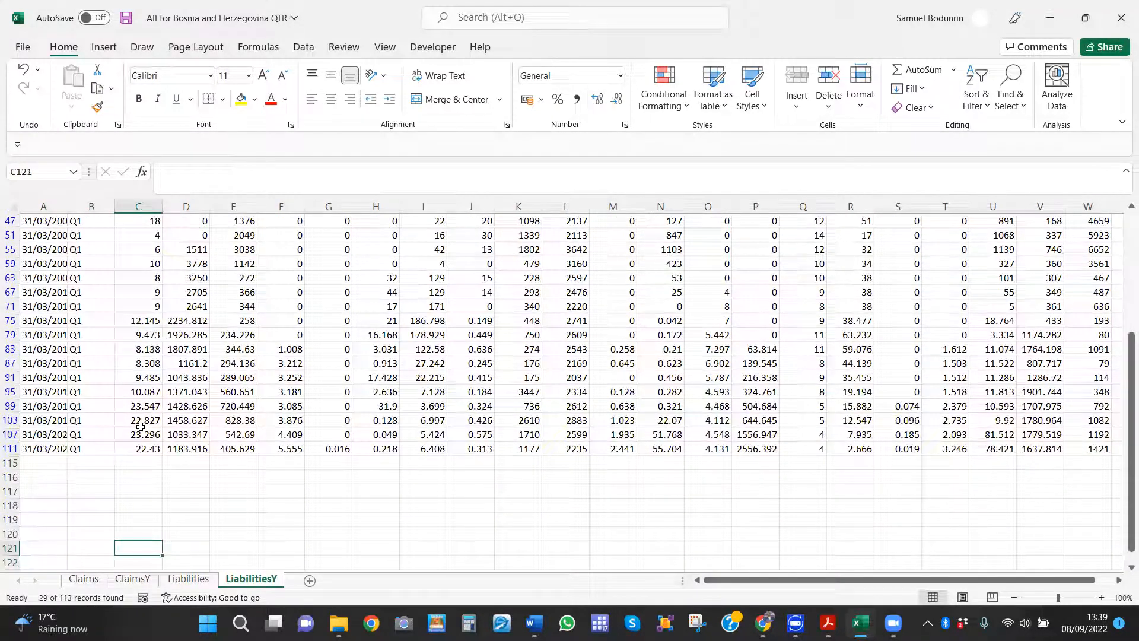
key(Up)
key(Up)
key(Up)
key(Up)
key(Up)
key(Up)
key(Up)
key(Up)
key(Up)
key(Up)
key(Up)
key(Up)
key(Up)
key(Up)
key(Up)
key(Up)
key(Up)
key(Up)
key(Up)
key(Up)
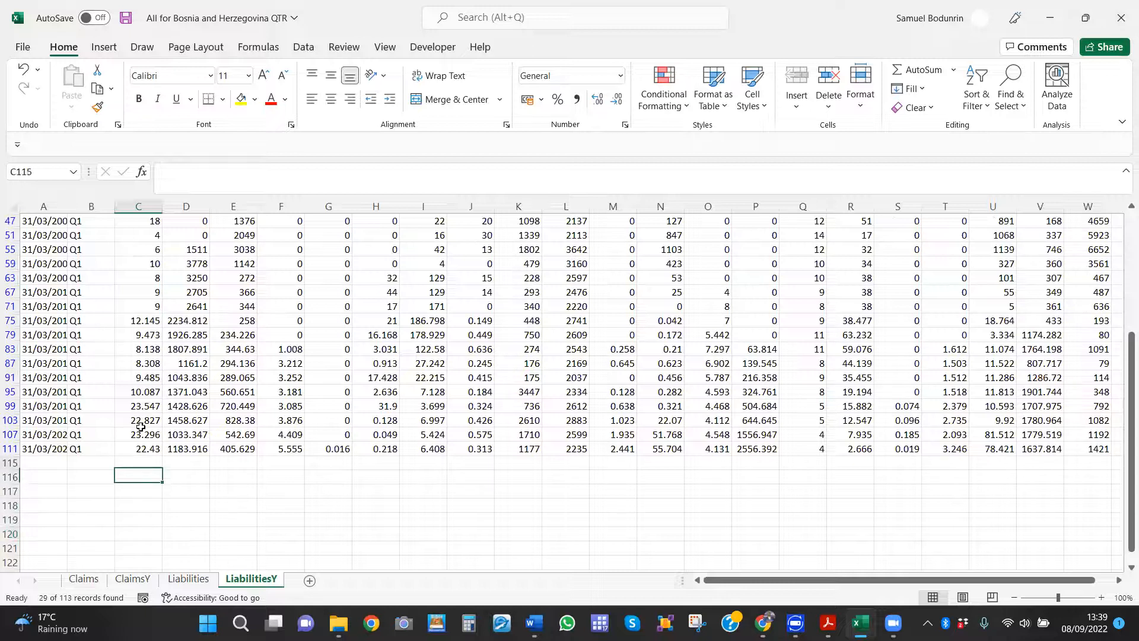
key(Up)
key(Up)
key(Up)
key(Up)
key(Up)
key(Up)
key(Up)
key(Up)
key(Up)
key(Up)
key(Up)
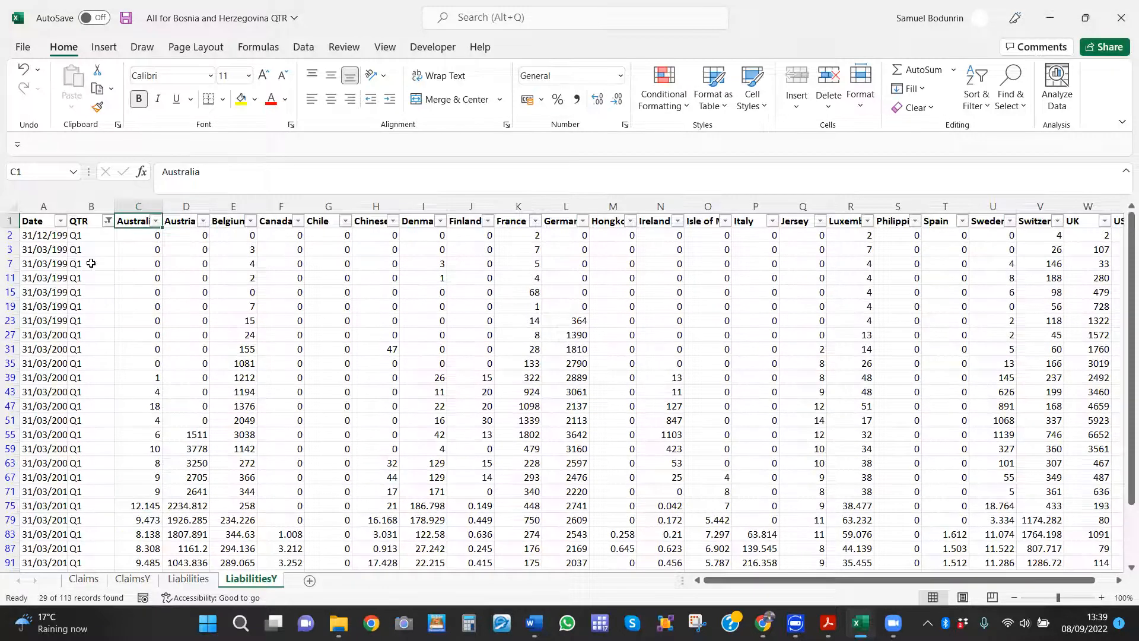
click(84, 239)
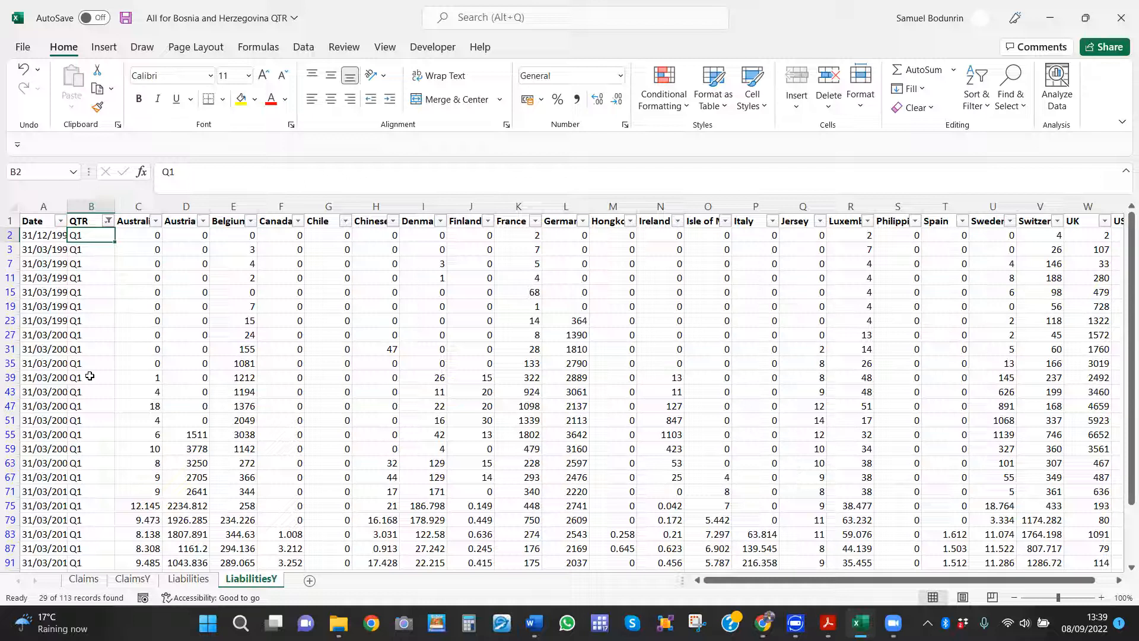
Step: Save the workbook and widen the Date column to fit the full dates
click(144, 346)
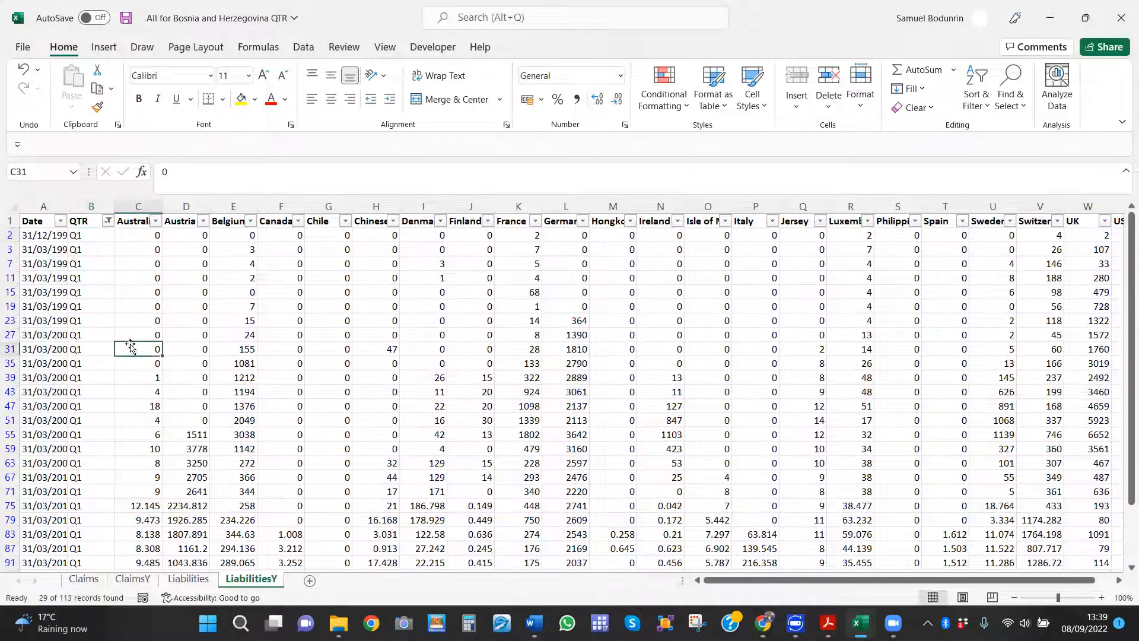
key(ctrl+s)
click(96, 276)
click(89, 207)
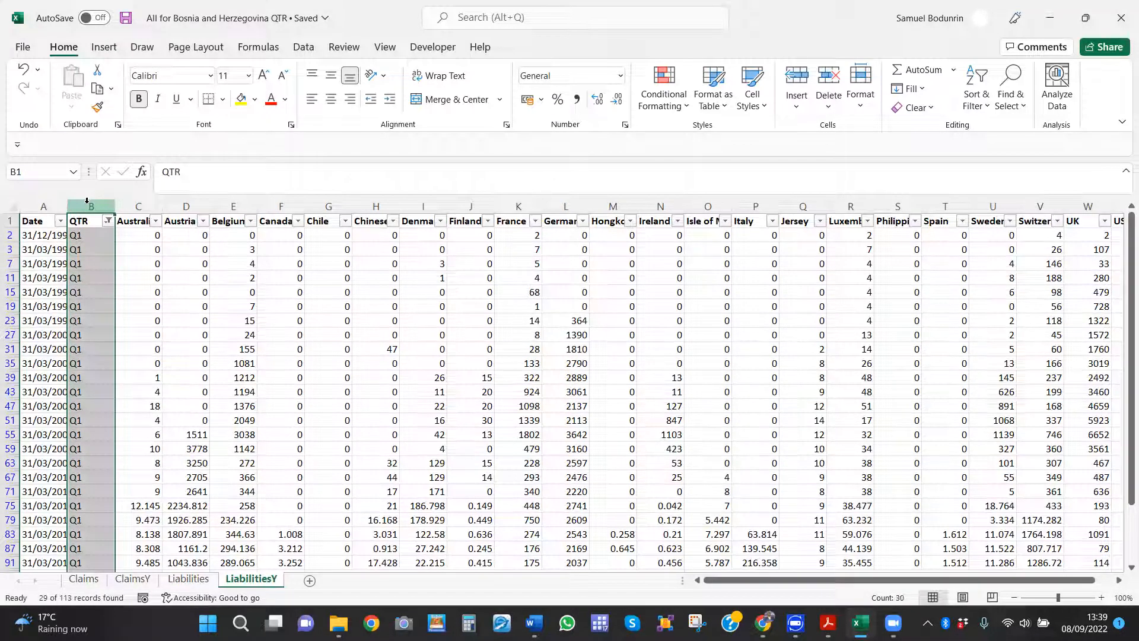
drag(67, 207, 119, 209)
click(203, 278)
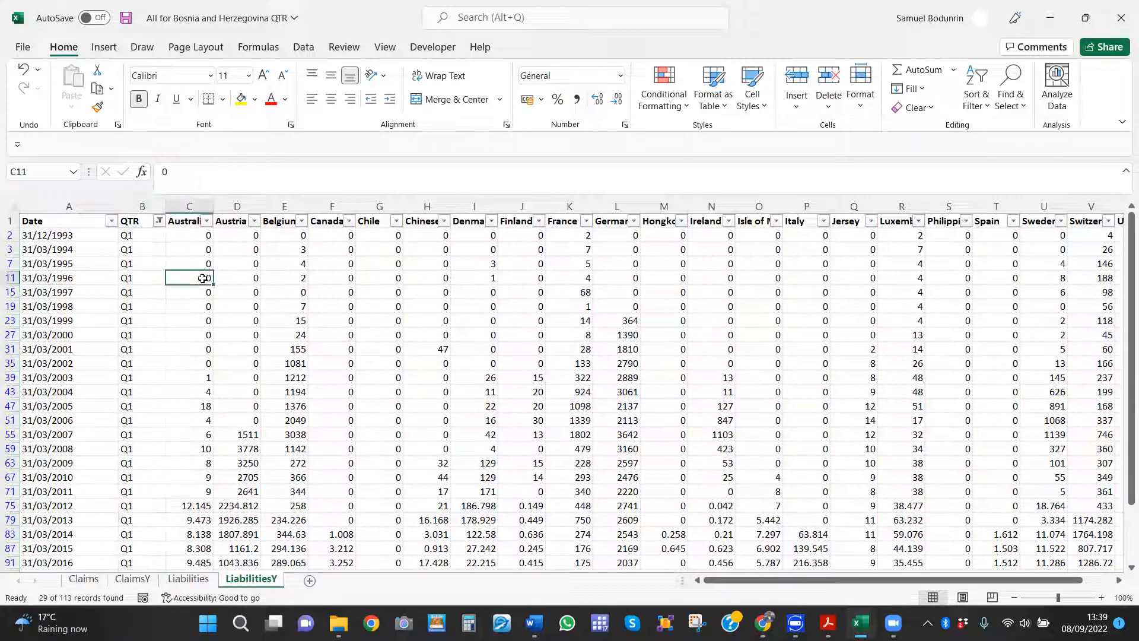
Step: Check the yearly Q1 rows down the sheet and across the country columns from Australia to UK, ending back at the Date column
key(Page_Down)
key(Page_Up)
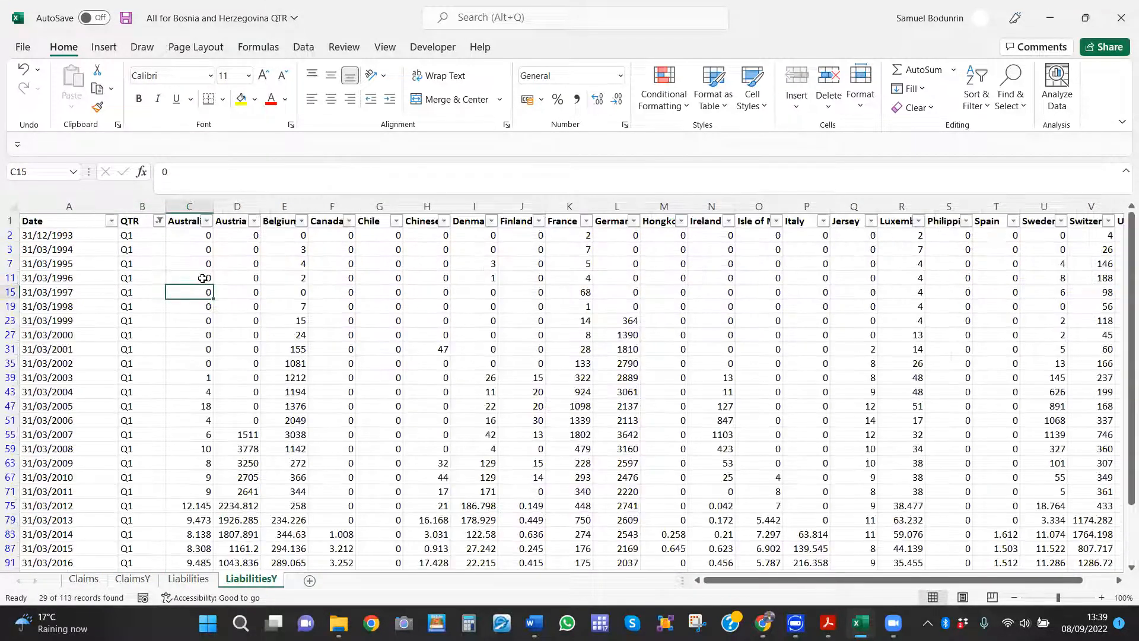
key(Right)
key(Right)
key(Right)
key(Right)
key(Right)
key(Right)
key(Right)
key(Right)
key(Right)
key(Right)
key(Right)
key(Right)
key(Right)
key(Right)
key(Right)
key(Right)
key(Right)
key(Right)
key(Right)
key(Right)
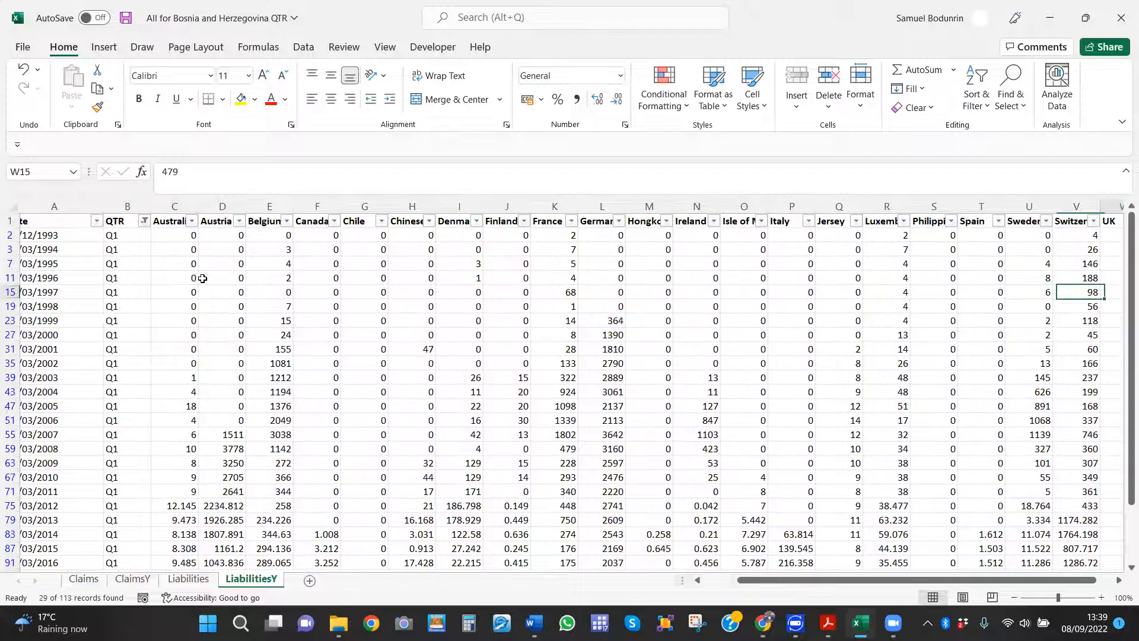
key(Left)
key(Left)
key(Left)
key(Left)
key(Left)
key(Left)
key(Left)
key(Left)
key(Left)
key(Left)
key(Left)
key(Left)
key(Left)
key(Left)
key(Left)
key(Left)
key(Left)
key(Left)
key(Left)
key(Left)
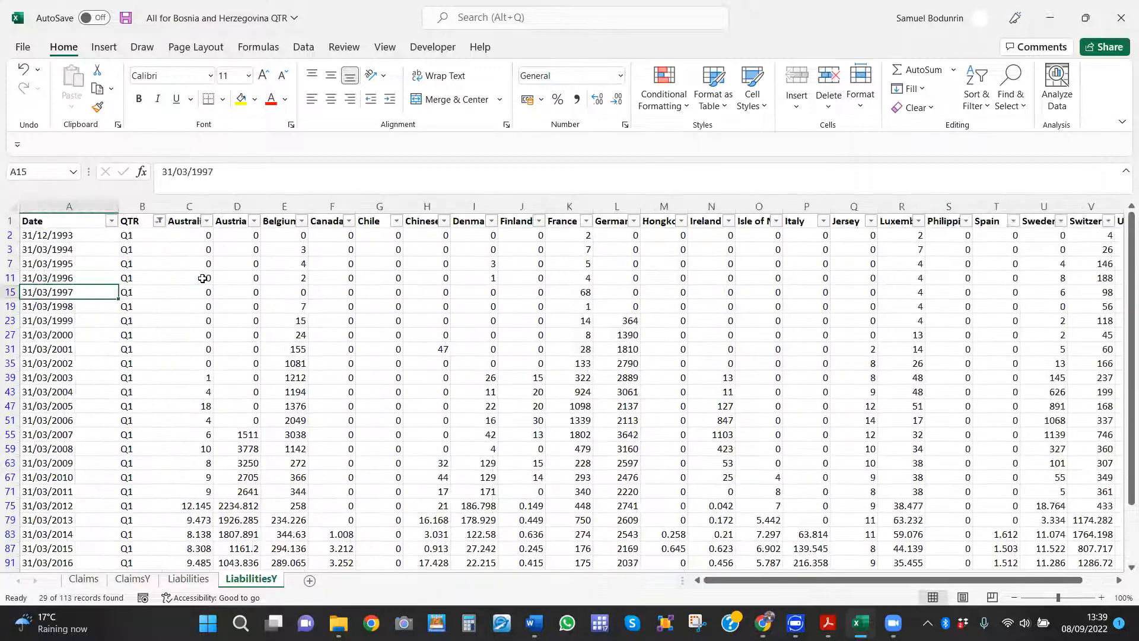
Step: Review the filtered Q1 dates in LiabilitiesY down to the last record, 31/03/2021, and back up to the header row
key(Down)
key(Down)
key(Down)
key(Down)
key(Down)
key(Down)
key(Down)
key(Down)
key(Down)
key(Down)
key(Down)
key(Down)
key(Down)
key(Down)
key(Down)
key(Down)
key(Down)
key(Down)
key(Down)
key(Down)
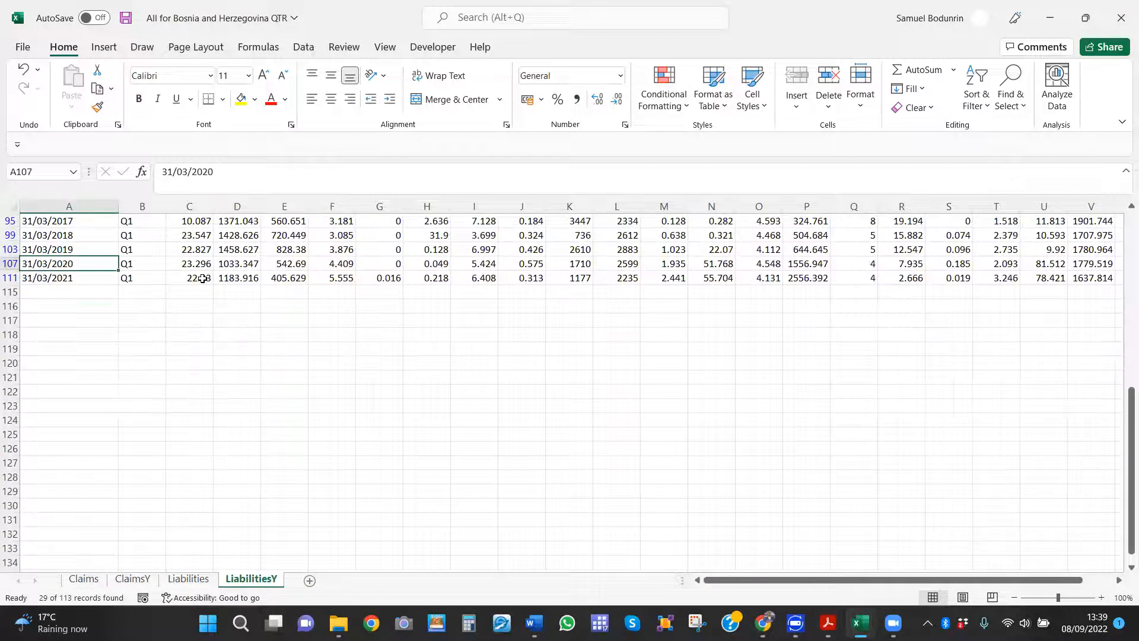
key(Up)
key(Up)
key(Up)
key(Up)
key(Up)
key(Up)
key(Up)
key(Up)
key(Up)
key(Up)
key(Up)
key(Up)
key(Up)
key(Up)
key(Up)
key(Up)
key(Up)
key(Up)
key(Up)
key(Up)
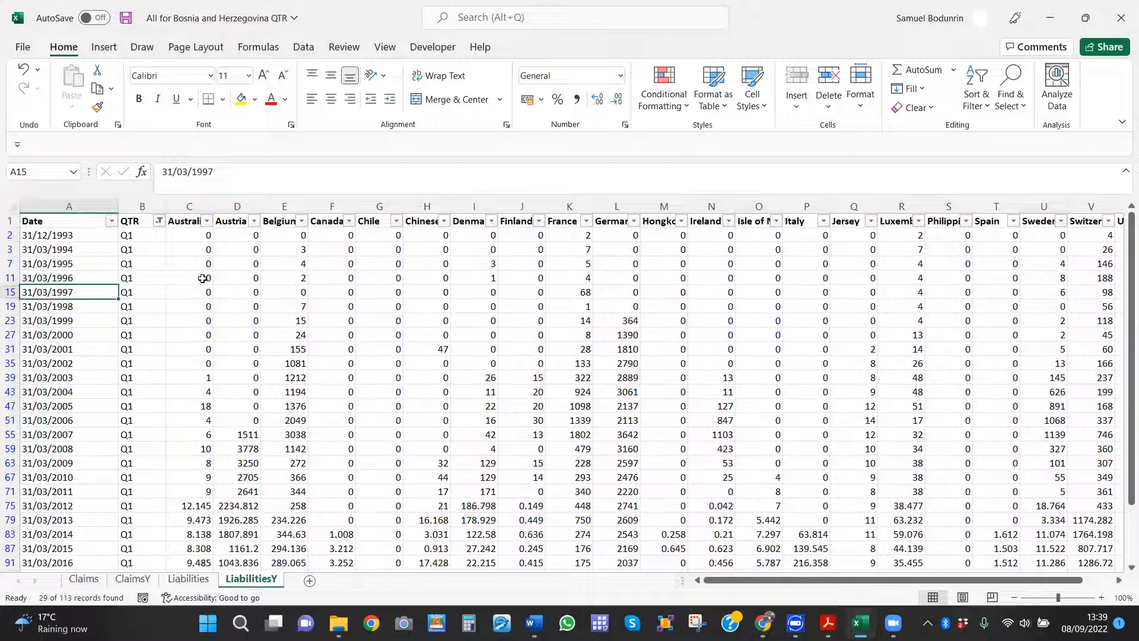
scroll(202, 278, down, 4)
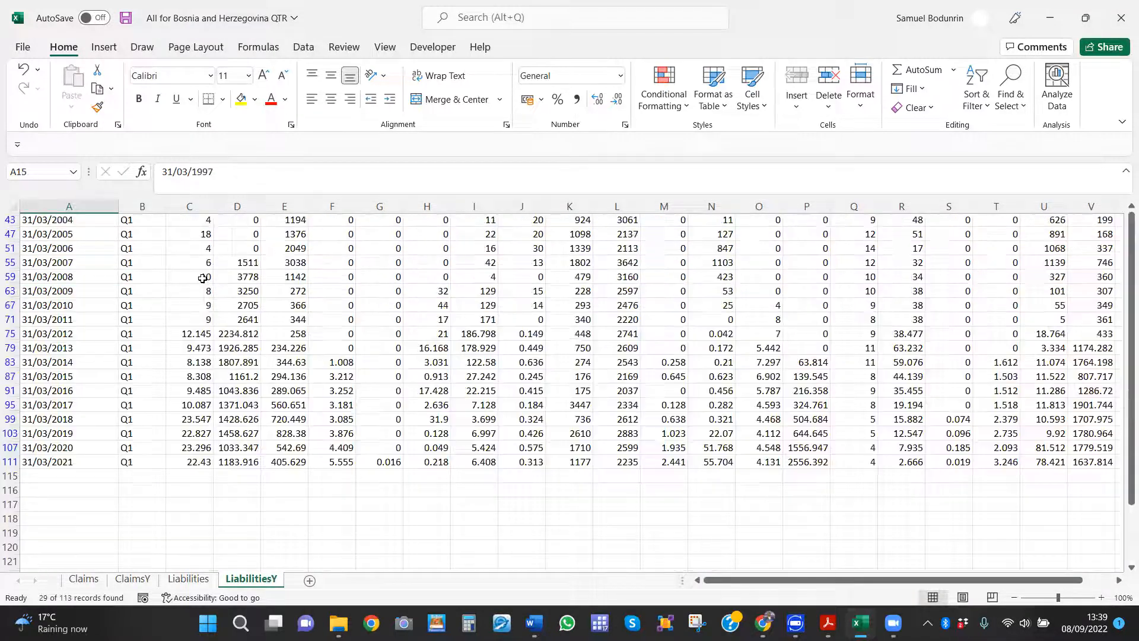
scroll(202, 278, up, 4)
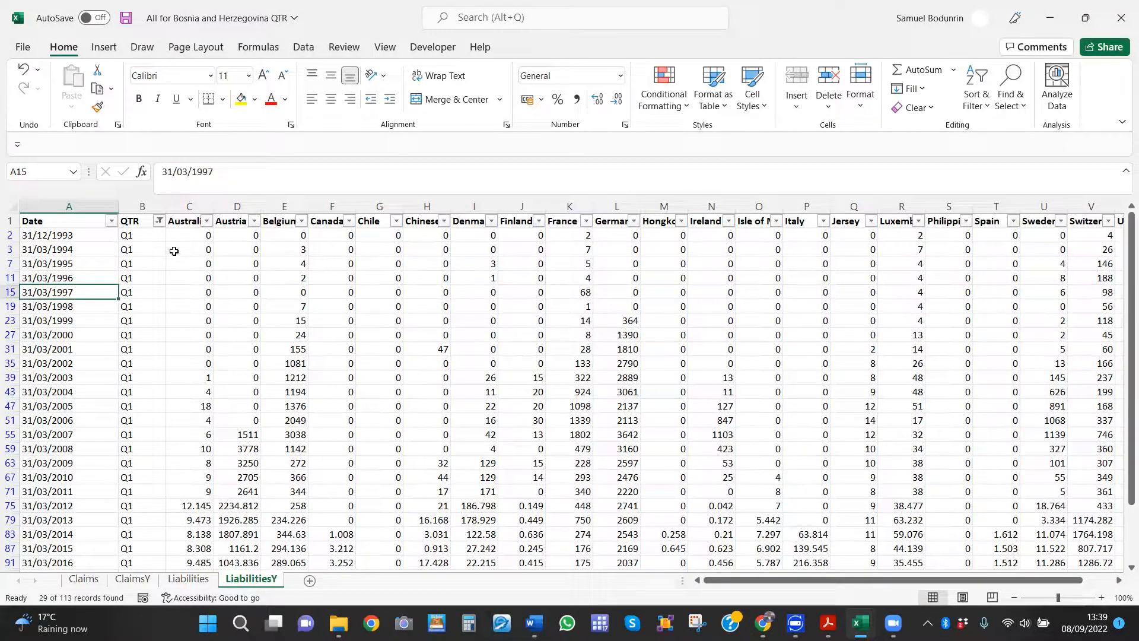
Step: Save the workbook with the LiabilitiesY sheet filtered to its Q1 rows
click(80, 260)
key(Page_Down)
key(Page_Up)
scroll(81, 258, up, 4)
key(ctrl+s)
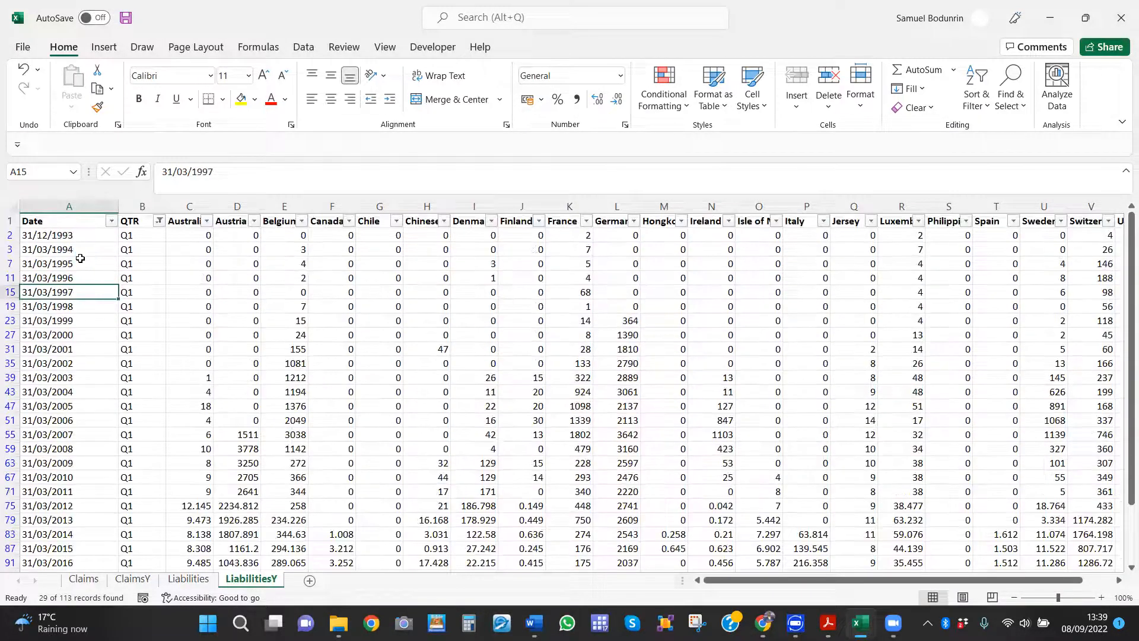
Step: Examine the yearly figures across all country columns from Australia past US, return to the Date column, and glance down the rows
click(170, 273)
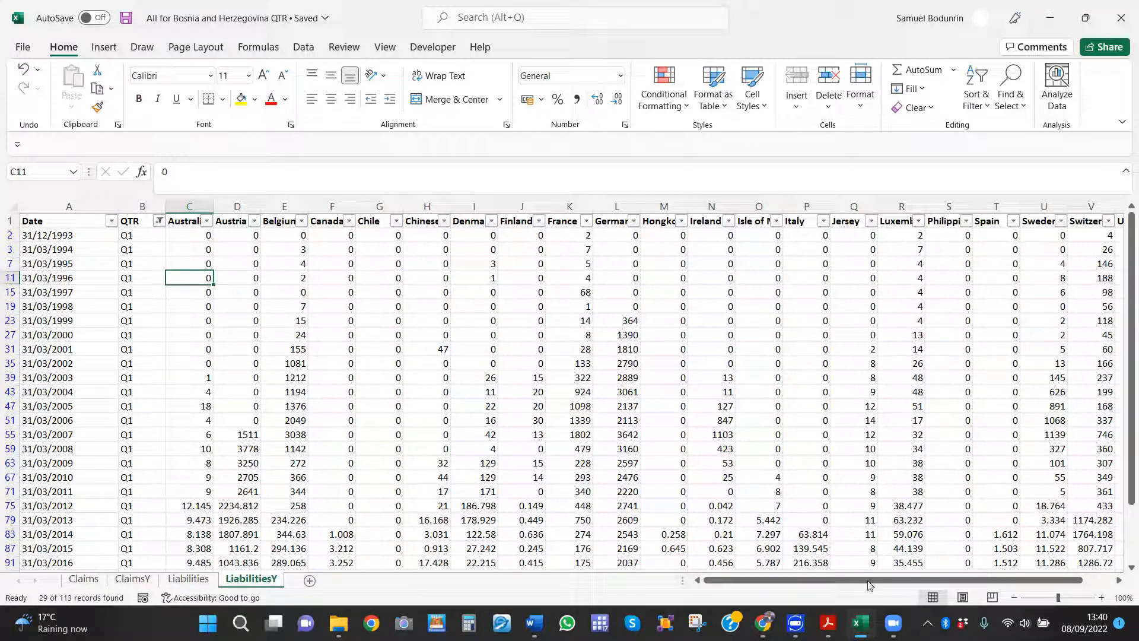
mouse_move(889, 617)
key(Right)
key(Right)
key(Right)
key(Right)
key(Right)
key(Right)
key(Right)
key(Right)
key(Right)
key(Right)
key(Right)
key(Right)
key(Right)
key(Right)
key(Right)
key(Right)
key(Right)
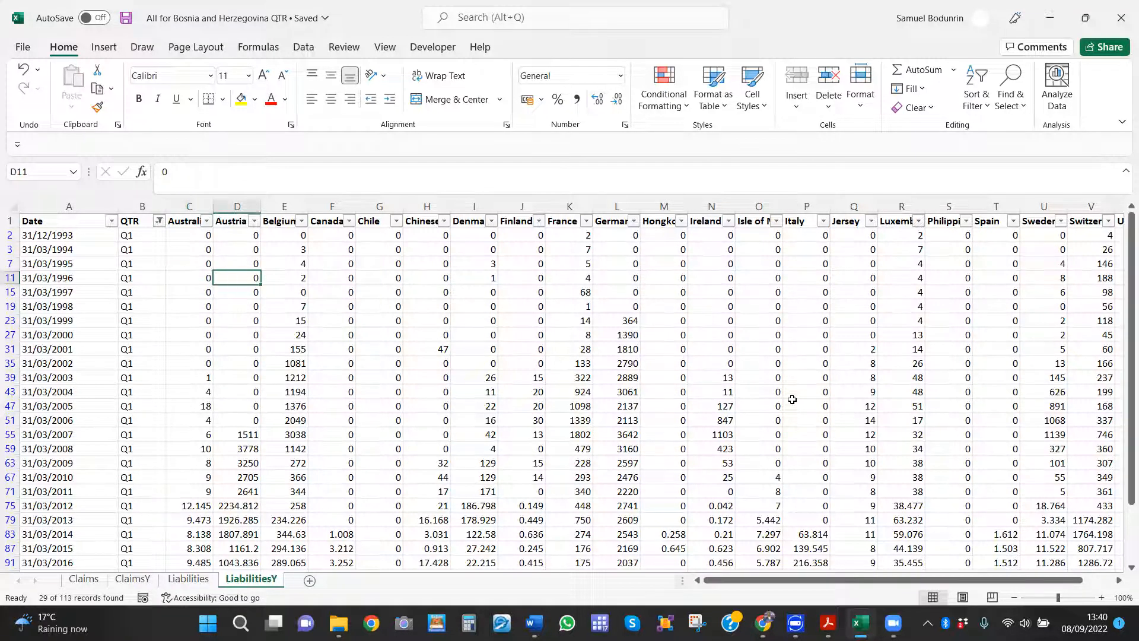
key(Right)
key(Right)
key(Right)
key(Right)
key(Right)
key(Right)
key(Right)
key(Right)
key(Right)
key(Right)
key(Left)
key(Left)
key(Left)
key(Left)
key(Left)
key(Left)
key(Left)
key(Left)
key(Left)
key(Left)
key(Left)
key(Left)
key(Left)
key(Left)
key(Left)
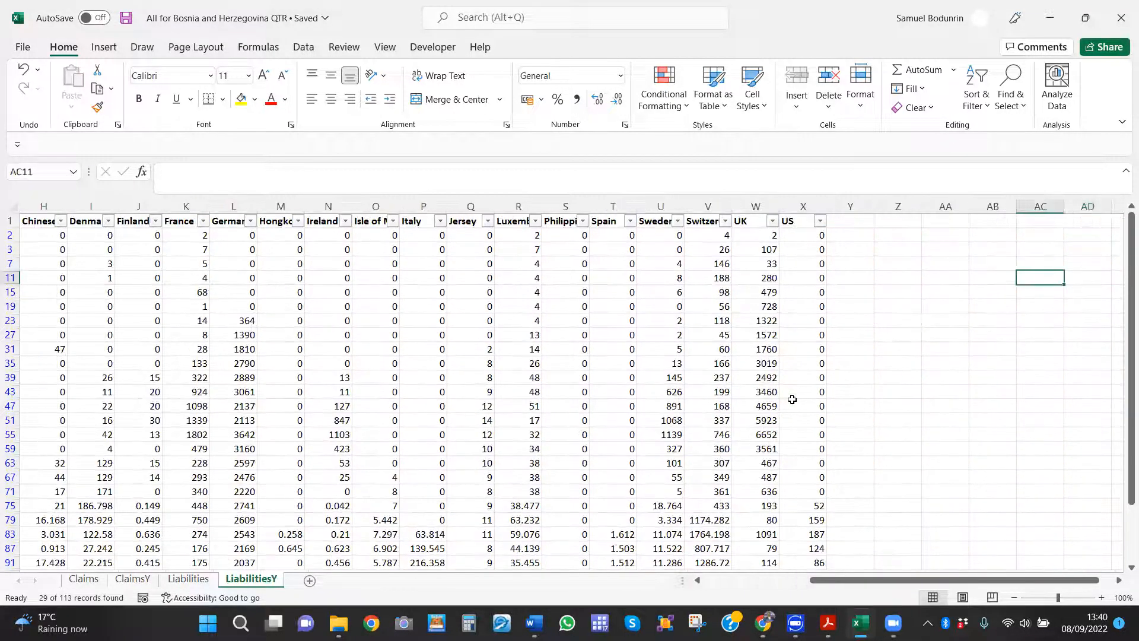
key(Left)
key(Left)
key(Left)
key(Left)
key(Left)
key(Left)
key(Left)
key(Left)
key(Left)
key(Left)
key(Left)
key(Left)
key(Left)
key(Left)
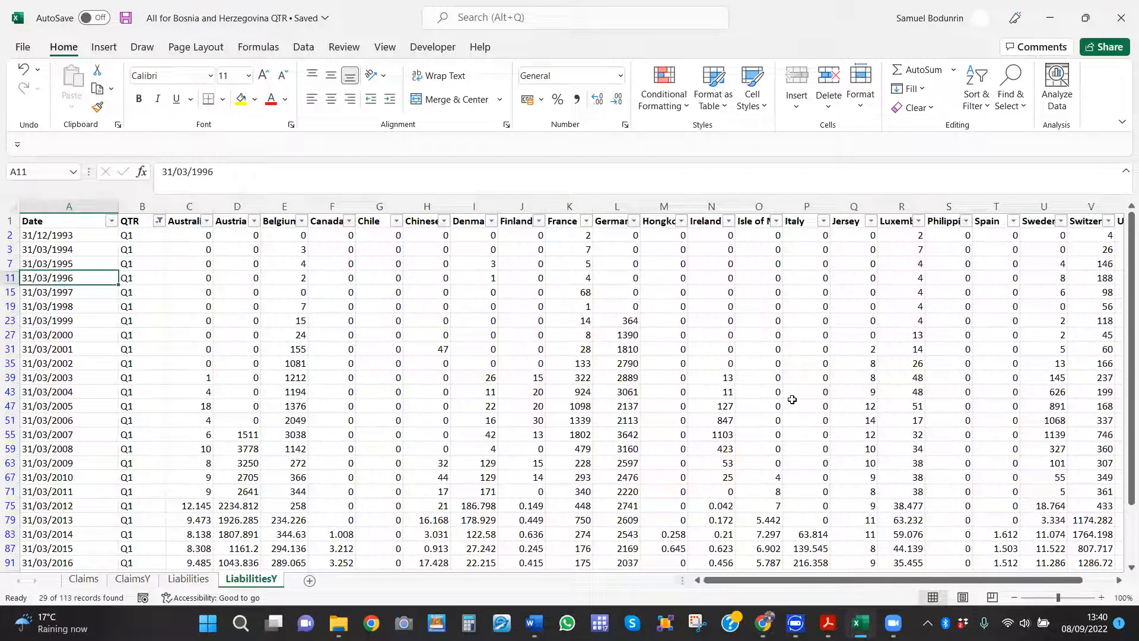
key(Page_Down)
key(Page_Up)
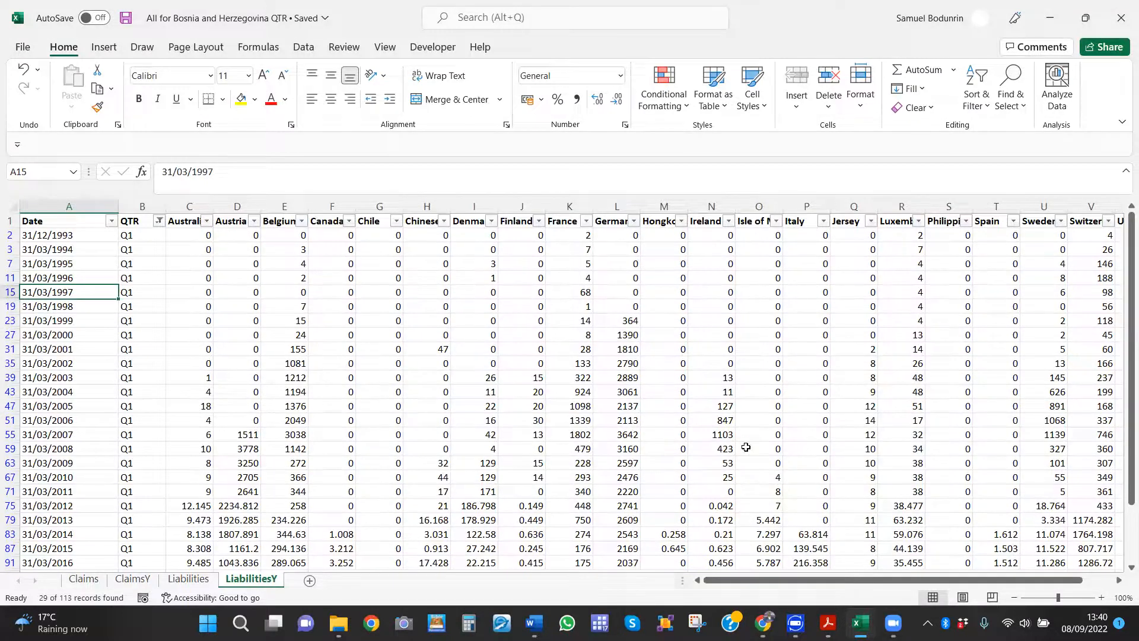
click(662, 418)
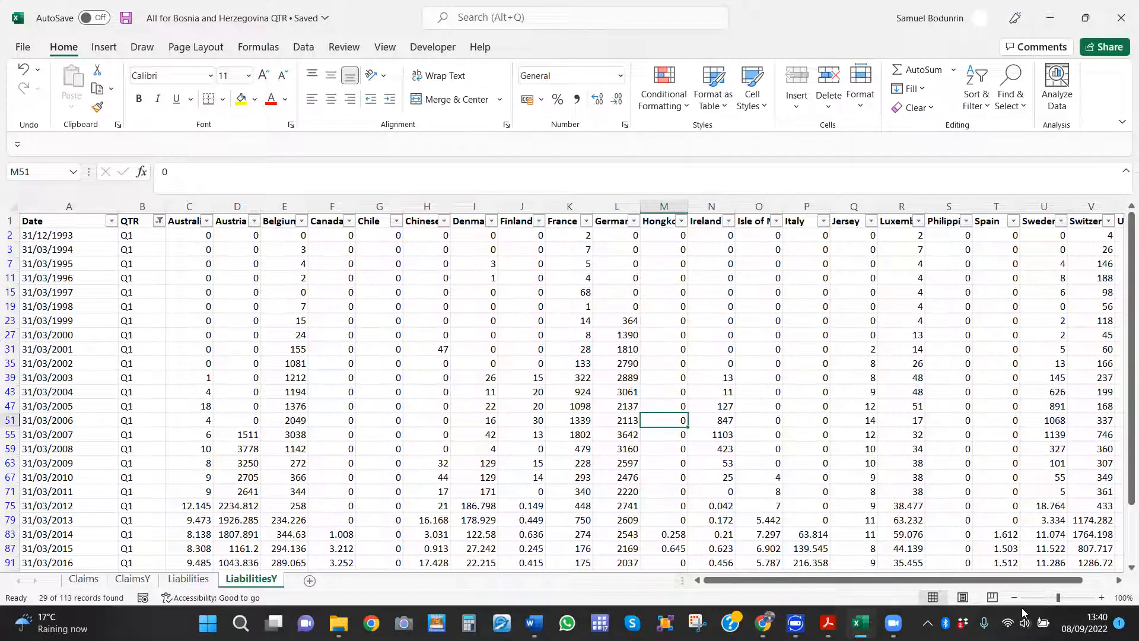
click(965, 460)
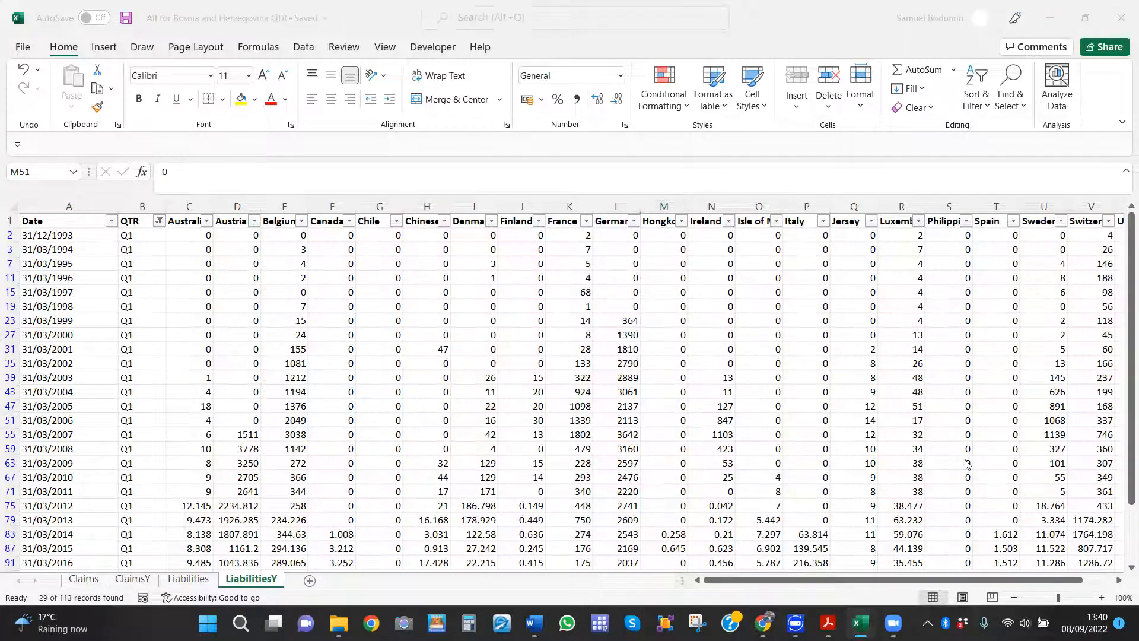